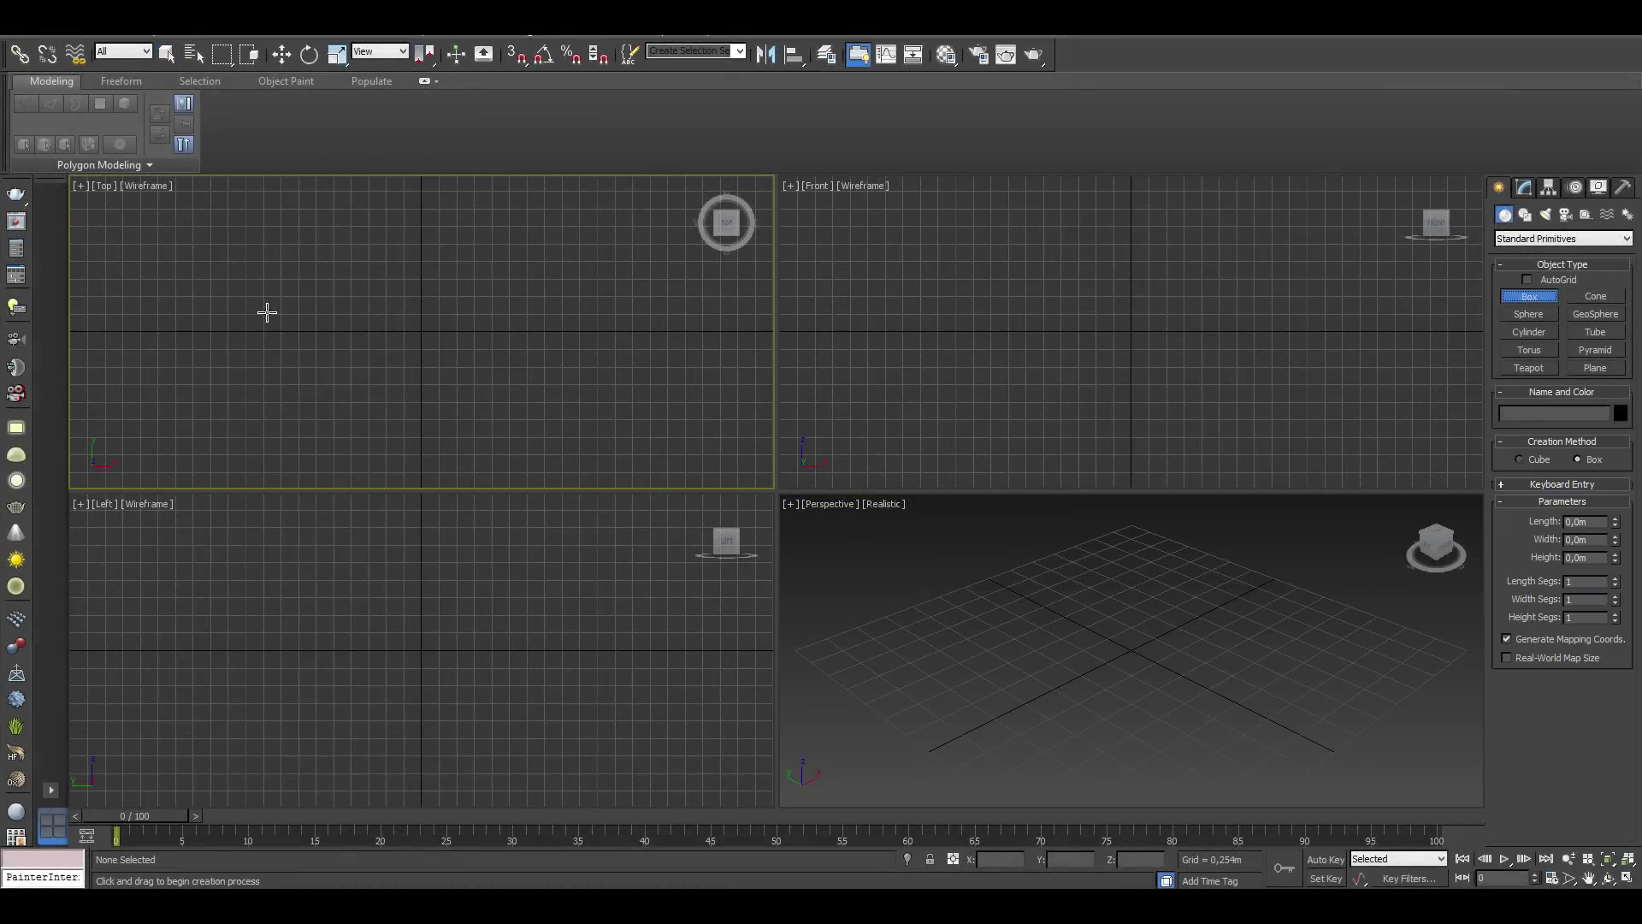
Draw a long, flat box in the Top view and convert it to an editable poly
drag(268, 313, 657, 351)
click(654, 342)
mouse_move(561, 356)
middle_down()
mouse_move(568, 381)
mouse_move(499, 326)
middle_up()
right_click(500, 326)
mouse_move(532, 480)
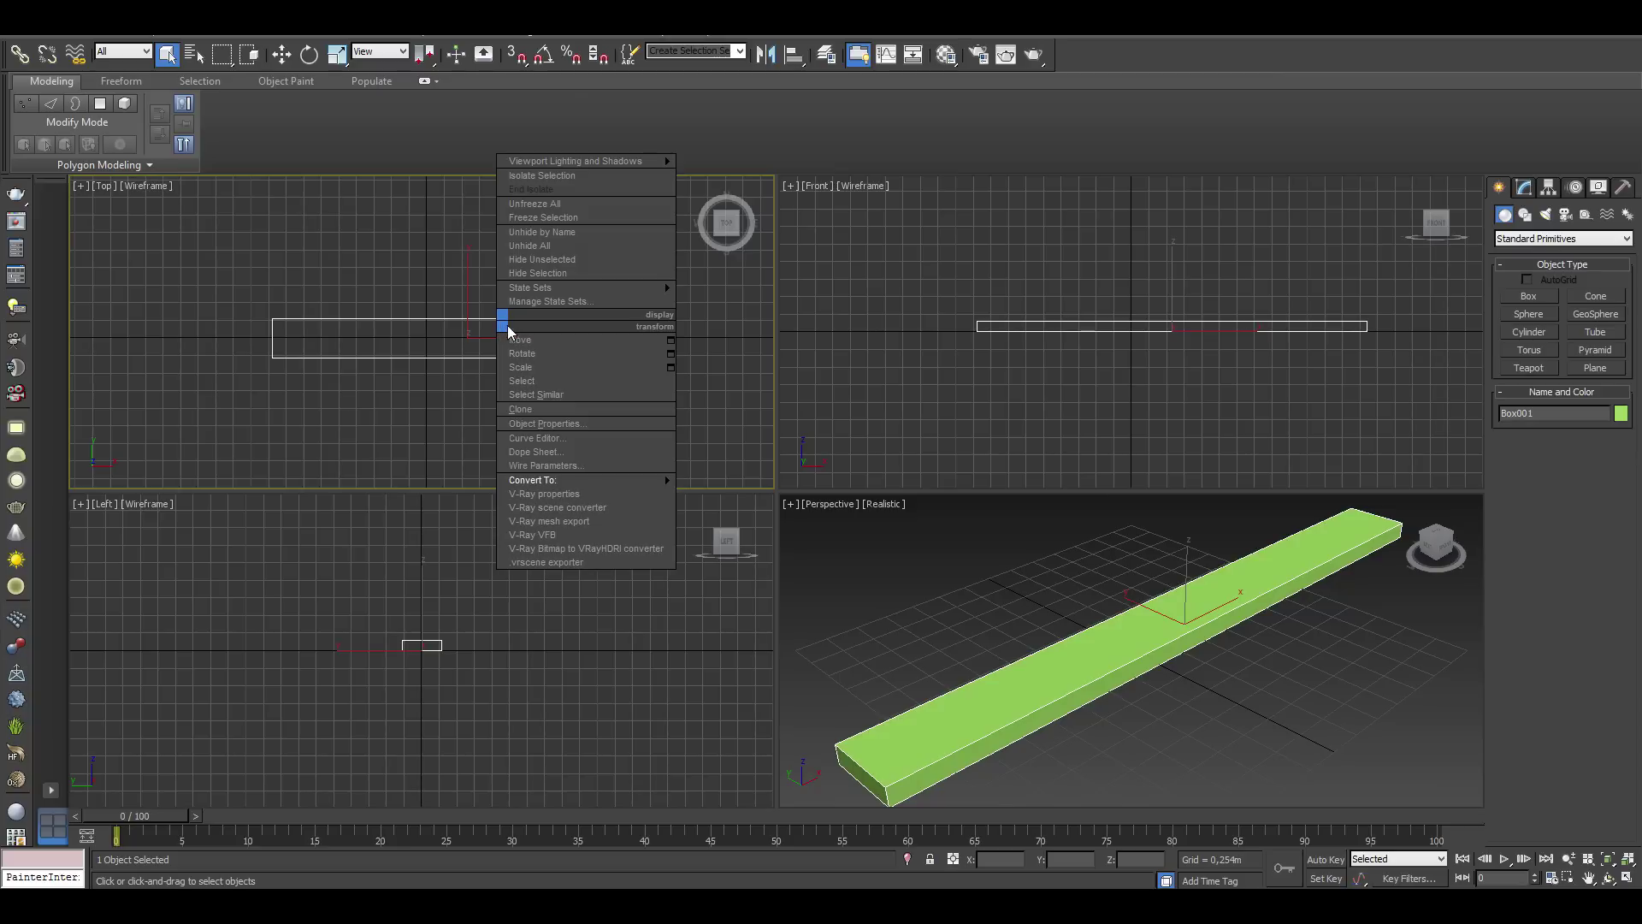
click(705, 491)
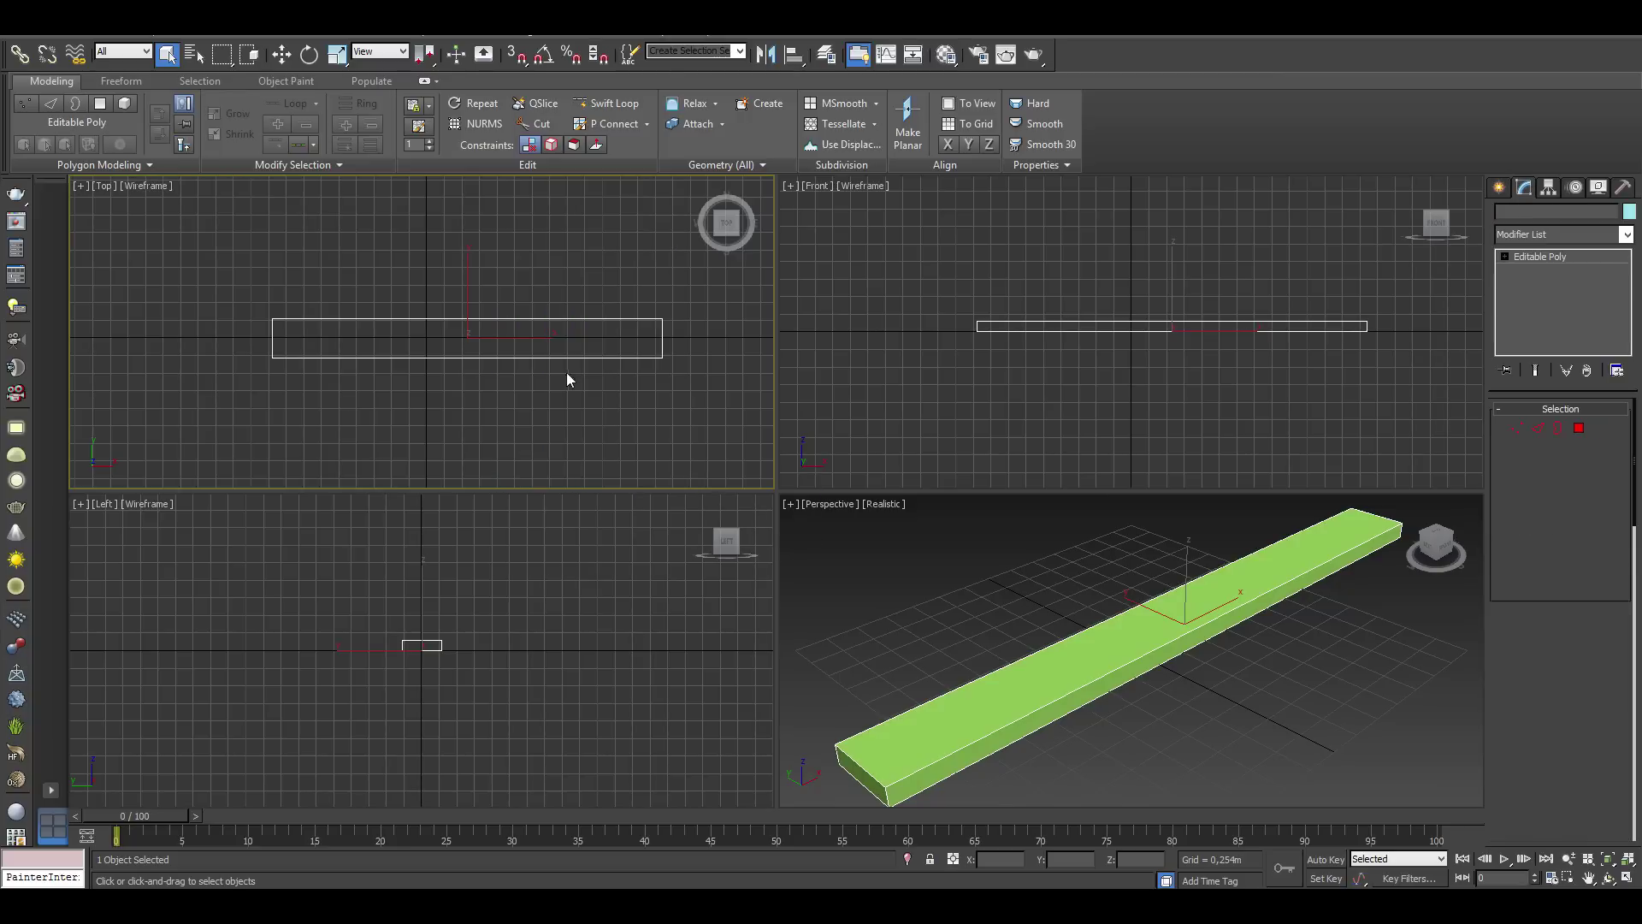
scroll(1511, 592, down, 3)
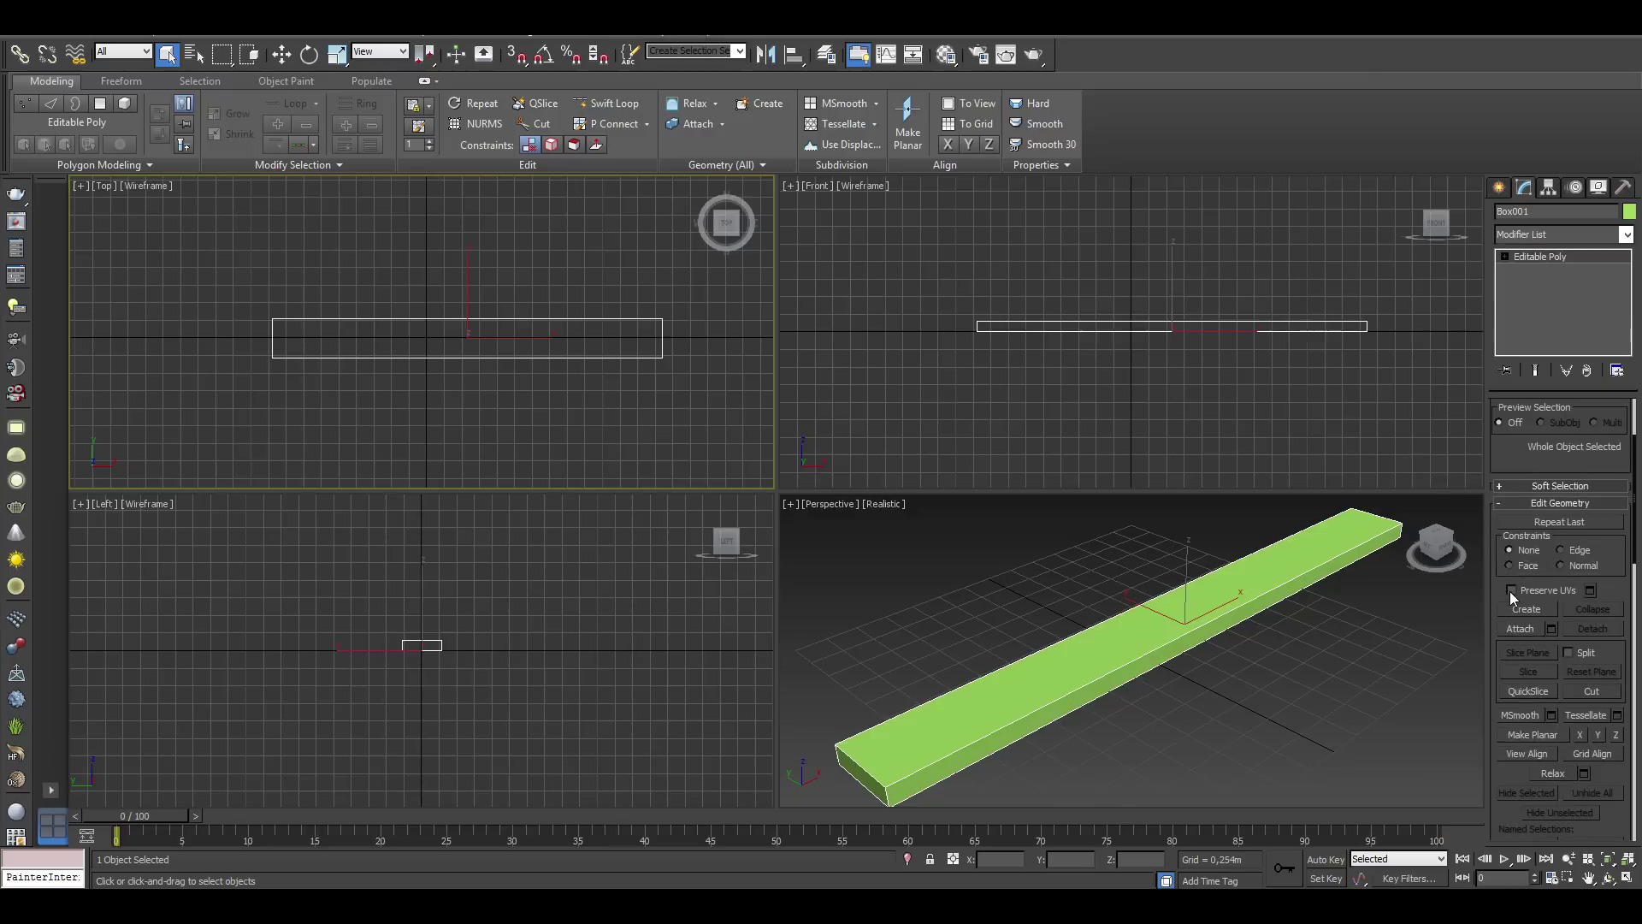
QuickSlice the box with six crosswise cuts from its end toward the middle
click(1526, 690)
middle_drag(653, 338, 576, 356)
scroll(572, 339, up, 2)
click(571, 339)
click(542, 332)
click(520, 339)
middle_drag(418, 337, 496, 336)
click(480, 335)
middle_drag(389, 332, 479, 332)
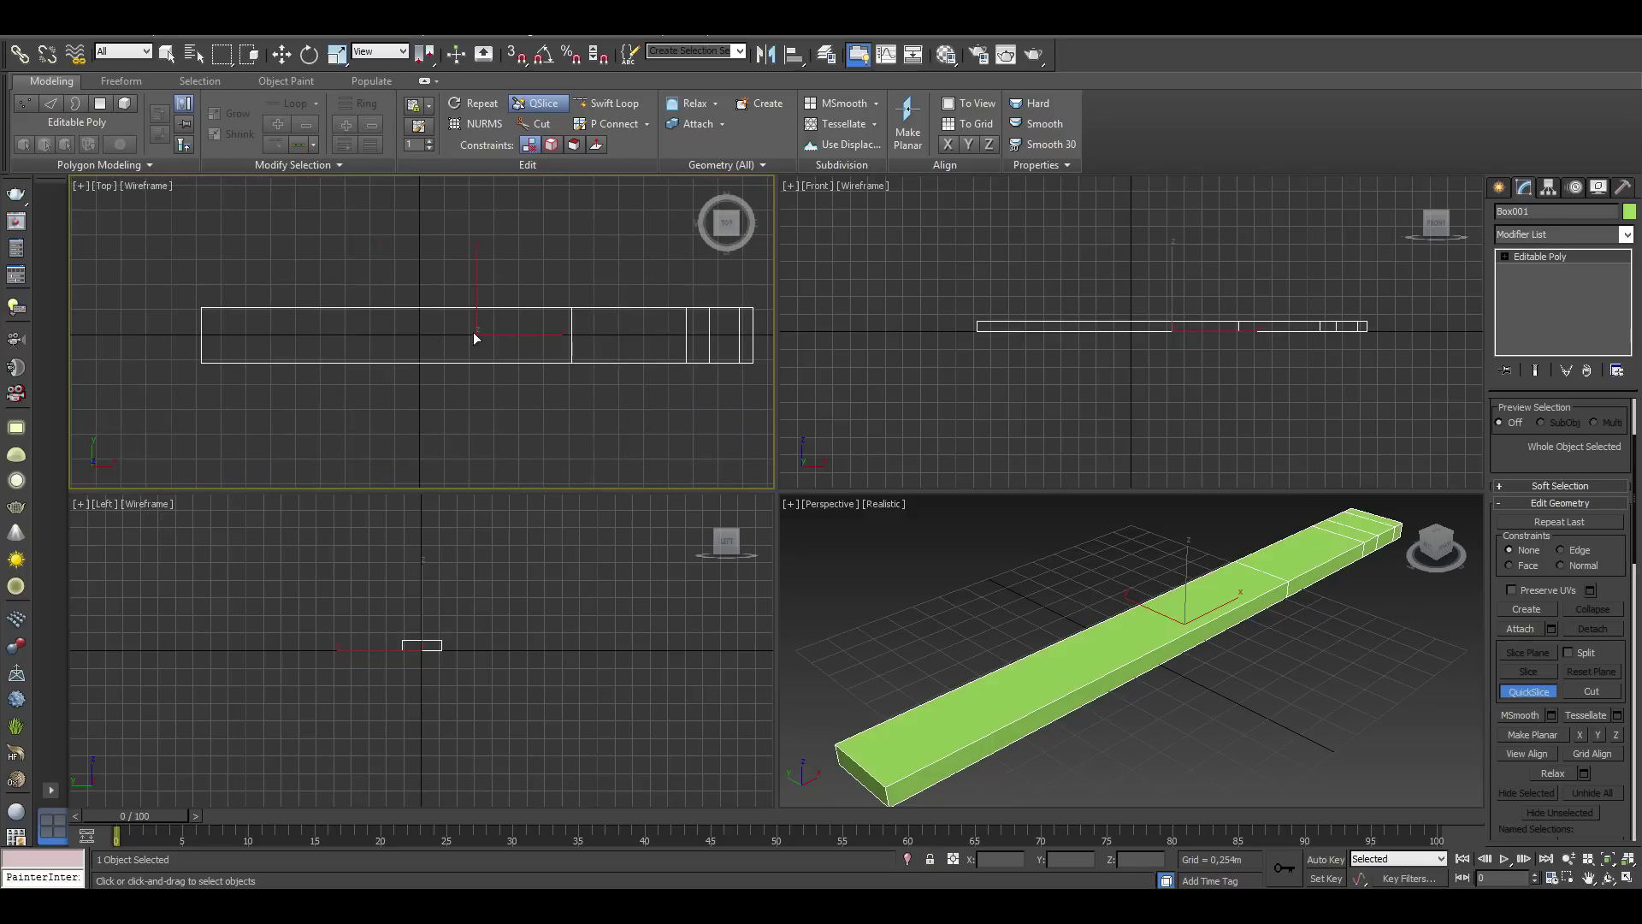
click(429, 331)
click(378, 331)
right_click(541, 399)
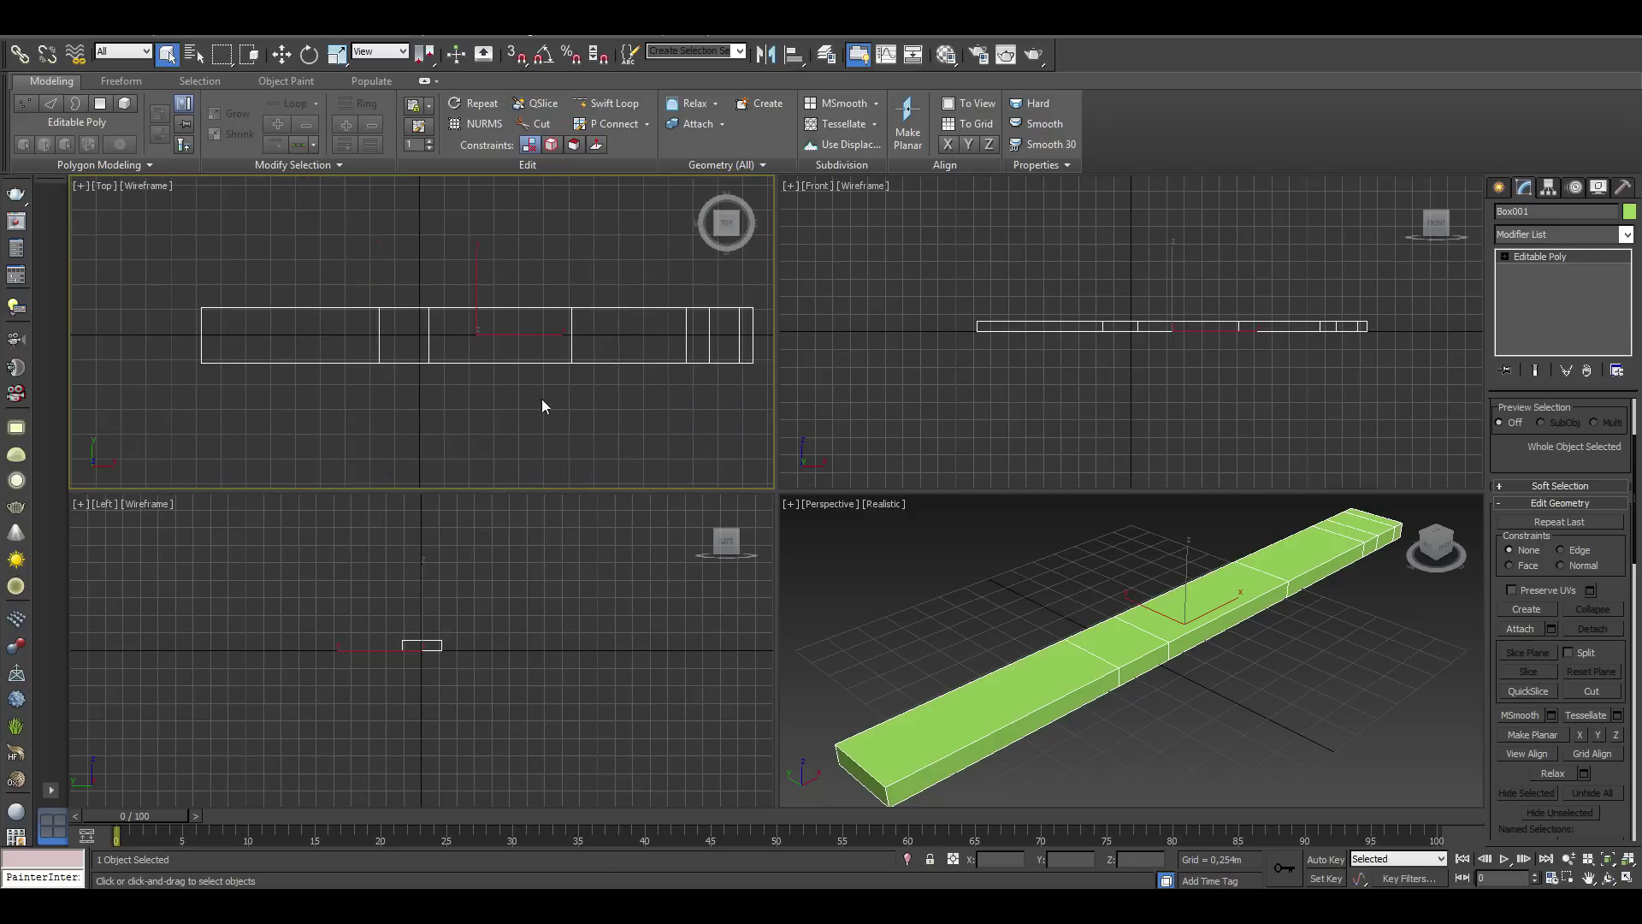
middle_drag(633, 416, 580, 398)
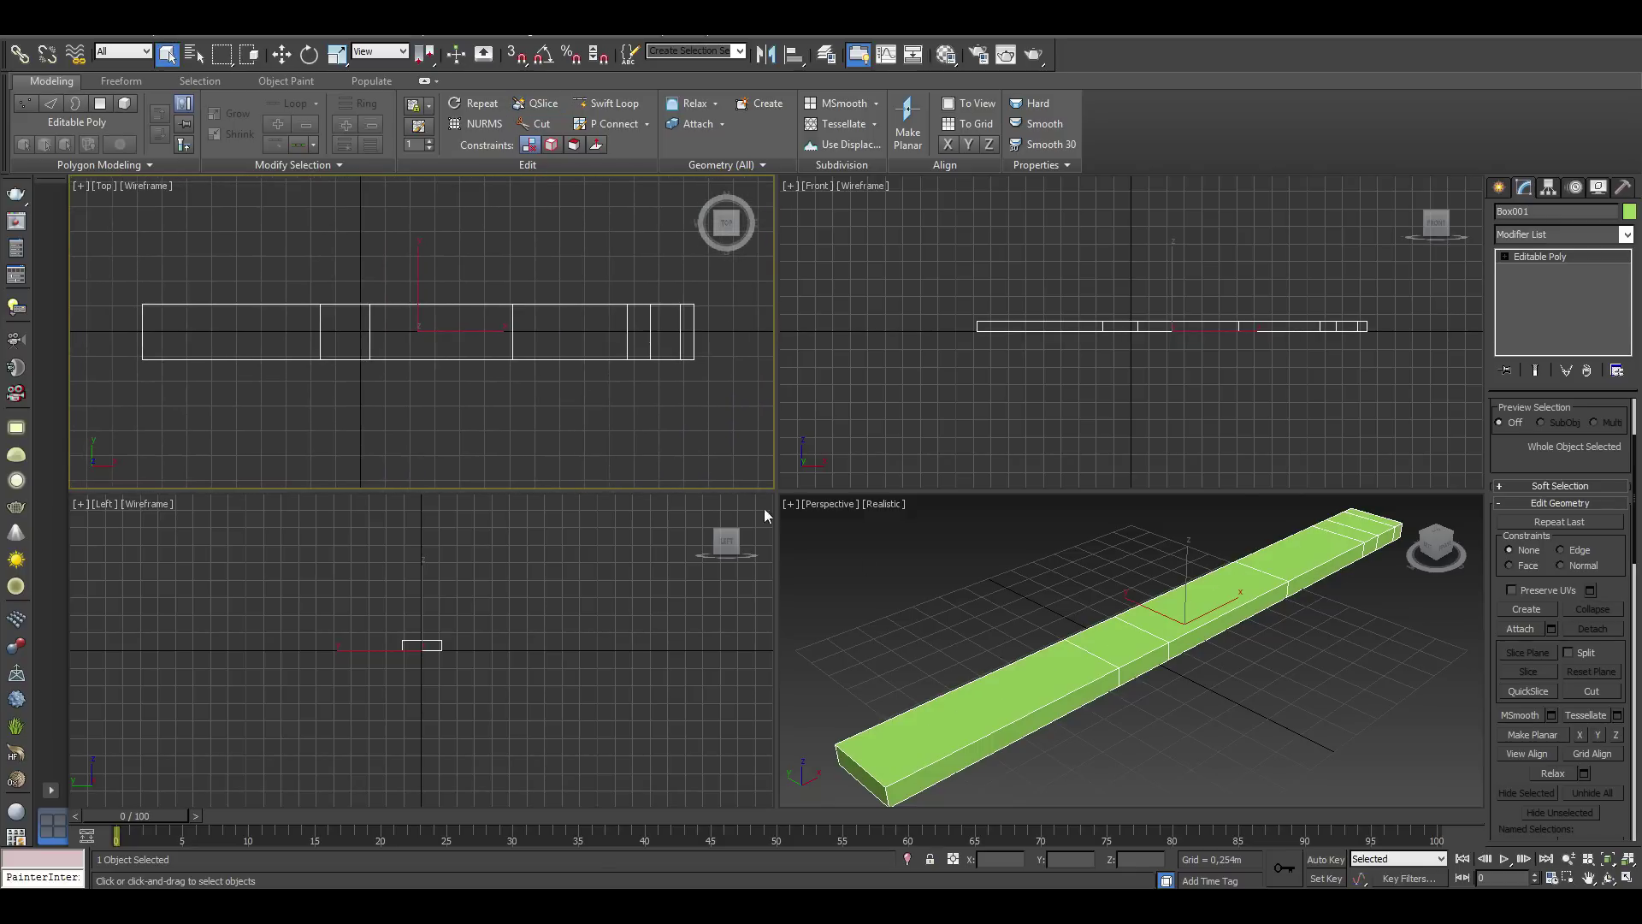
scroll(1114, 641, down, 3)
In the maximized Top view, spread the end vertices up and down to flare the handle end
key(1)
drag(1146, 389, 1193, 428)
middle_drag(1169, 422, 982, 426)
key(w)
scroll(982, 425, up, 3)
drag(950, 377, 950, 351)
middle_drag(767, 594, 766, 440)
drag(753, 496, 915, 522)
drag(834, 436, 834, 458)
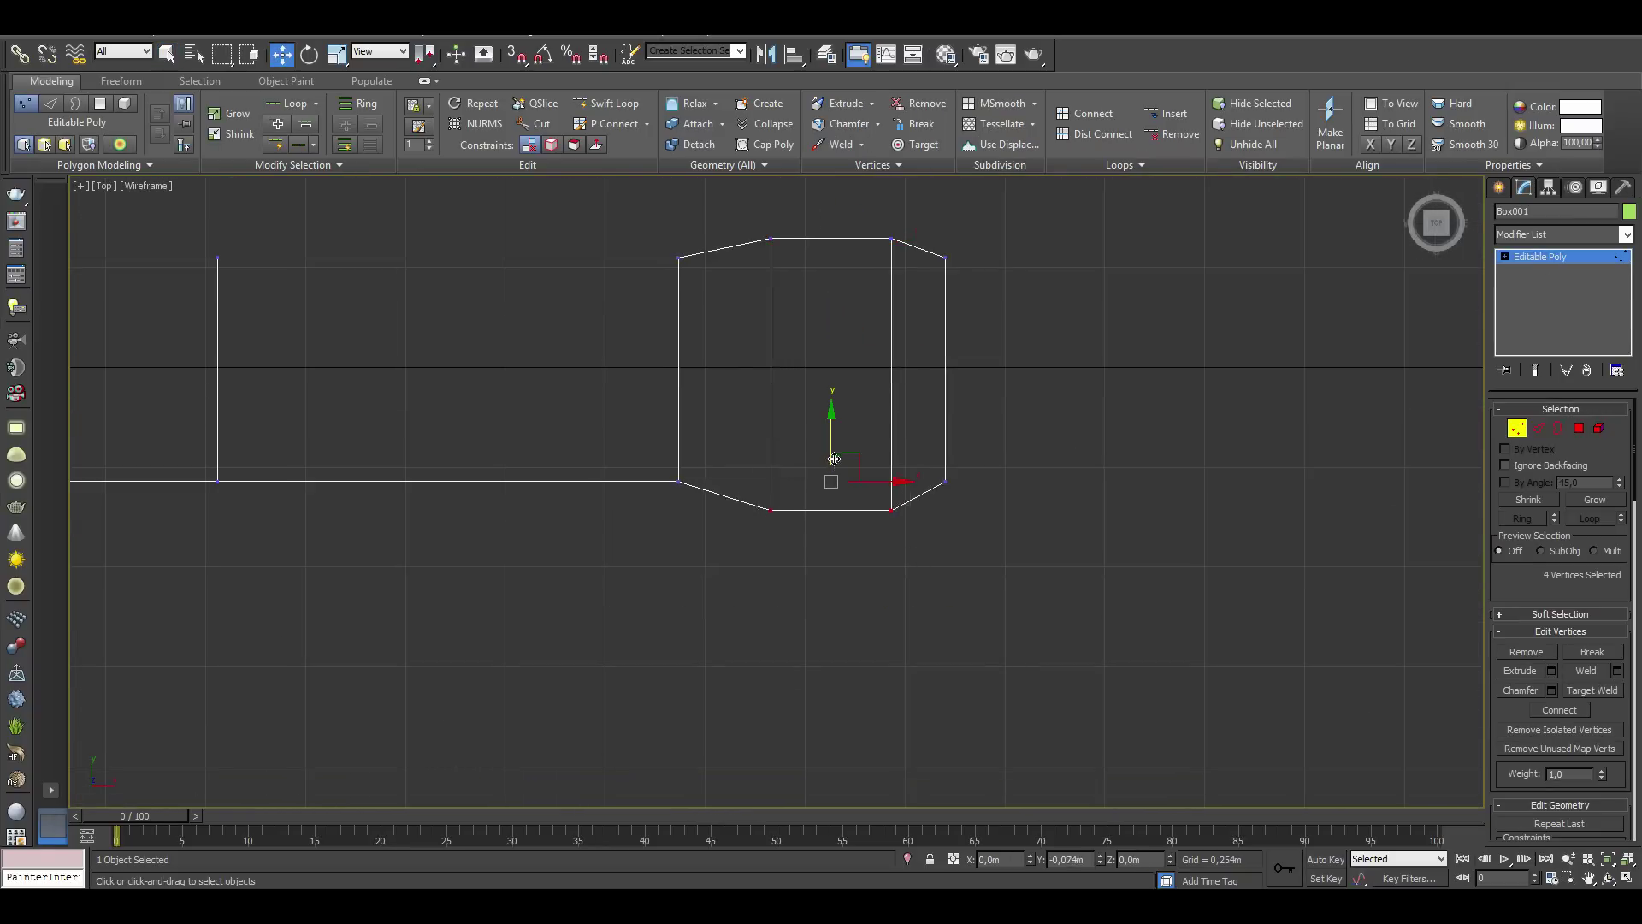
Shift the left and inner vertex columns and raise a corner vertex to bevel the end
drag(724, 464, 685, 368)
middle_drag(685, 368, 715, 383)
drag(864, 326, 907, 650)
drag(900, 486, 885, 486)
click(1022, 592)
drag(1023, 536, 1022, 519)
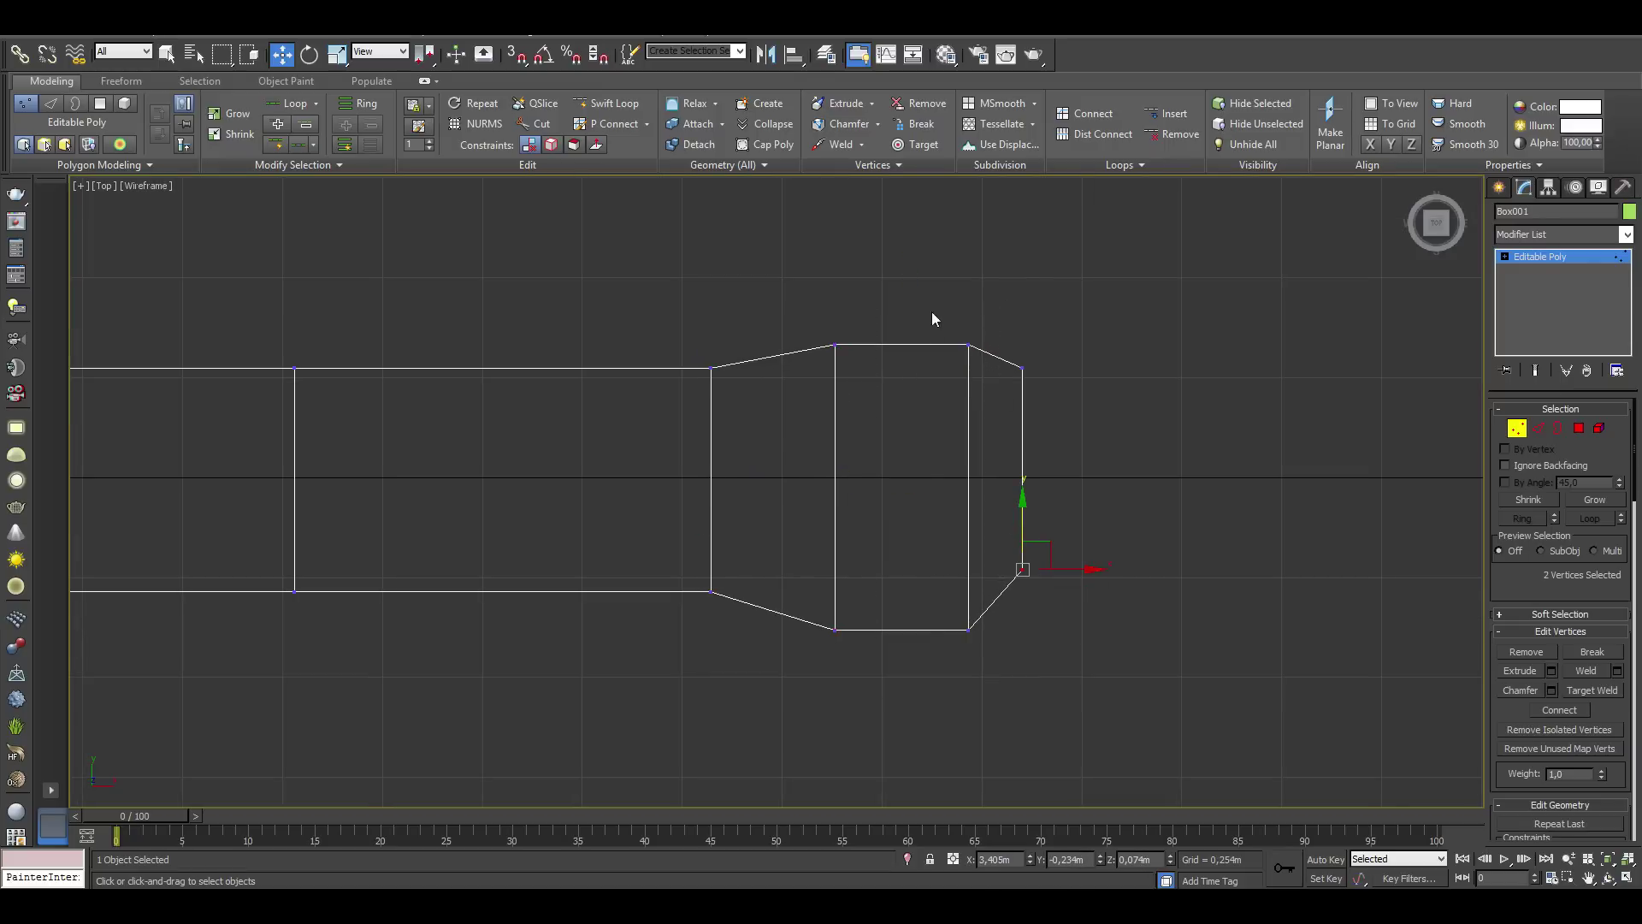
scroll(971, 532, down, 2)
Bulge the middle vertices and slant the top and bottom edges to taper the handle
middle_drag(781, 466, 887, 469)
drag(905, 492, 883, 527)
middle_drag(590, 487, 839, 488)
mouse_move(348, 414)
mouse_down()
mouse_move(500, 451)
mouse_move(792, 469)
mouse_up()
drag(597, 394, 596, 378)
click(873, 457)
drag(946, 458, 979, 459)
scroll(978, 462, down, 2)
middle_drag(991, 479, 796, 470)
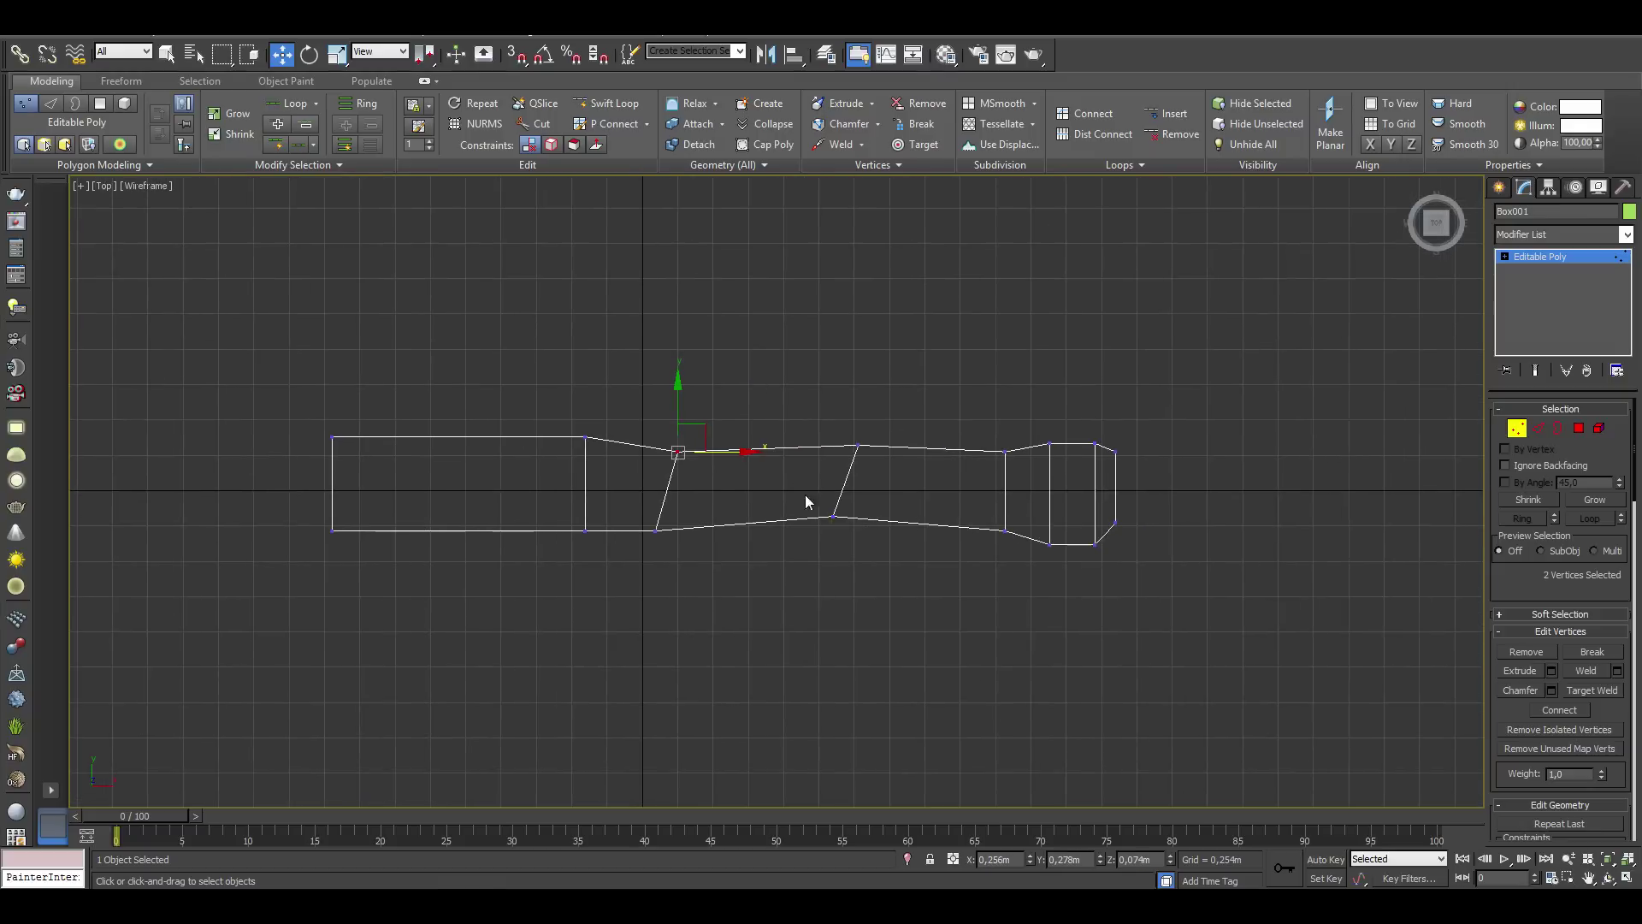
click(1516, 428)
key(alt+w)
scroll(1129, 667, up, 3)
scroll(1129, 667, up, 3)
Chamfer the handle's end edges by 0,05m in the maximized Perspective view
key(alt+w)
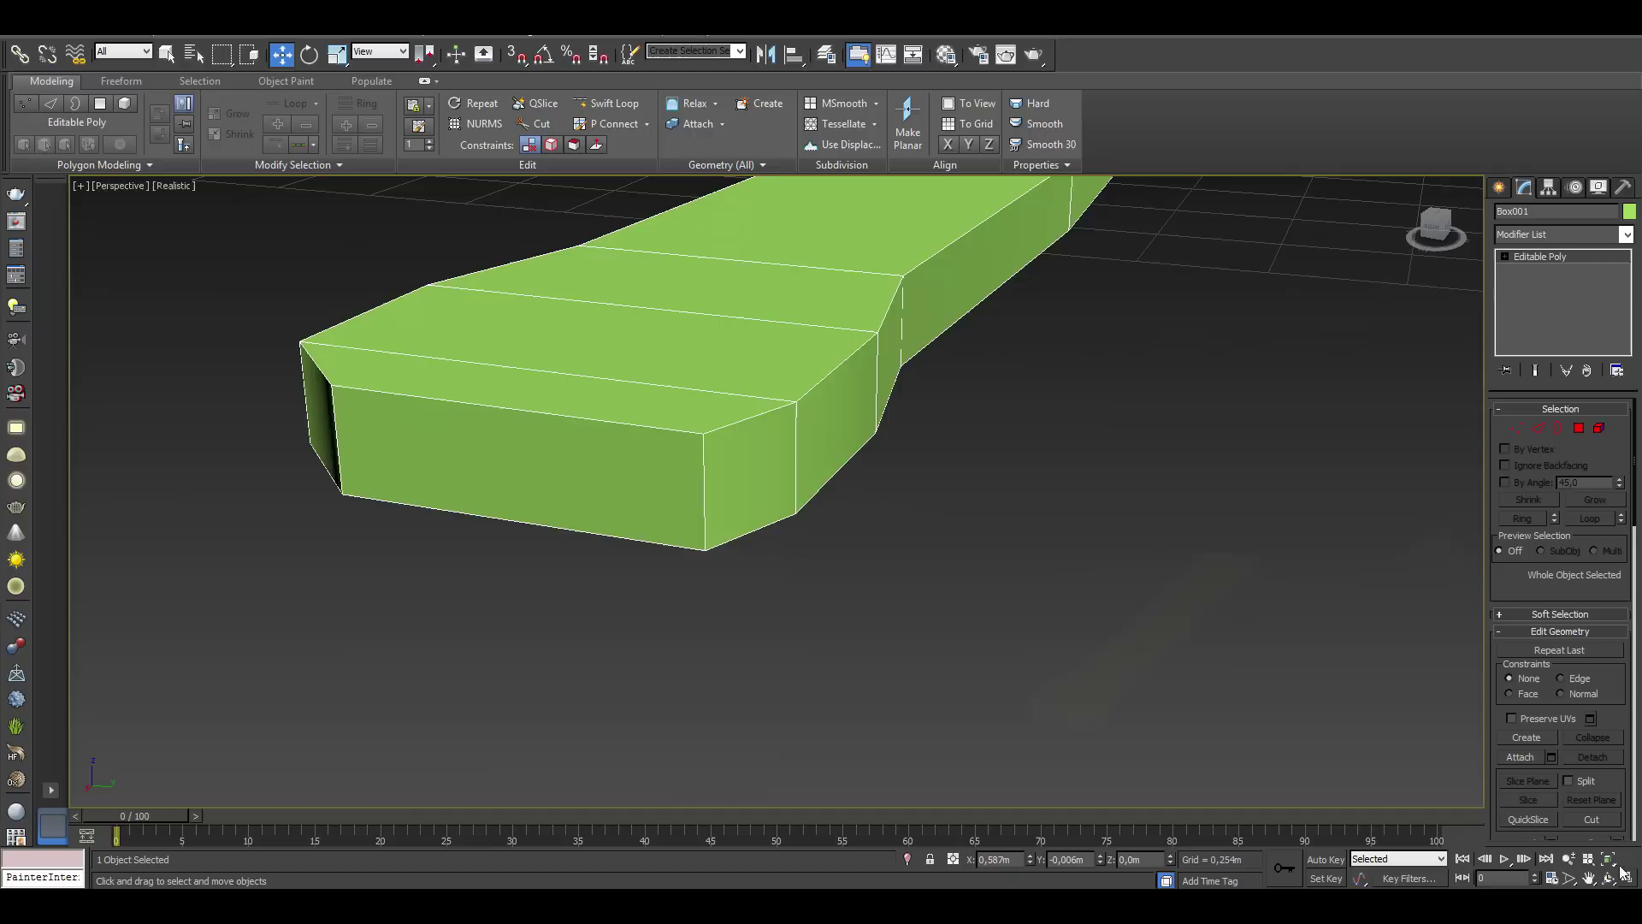
click(1543, 430)
click(703, 476)
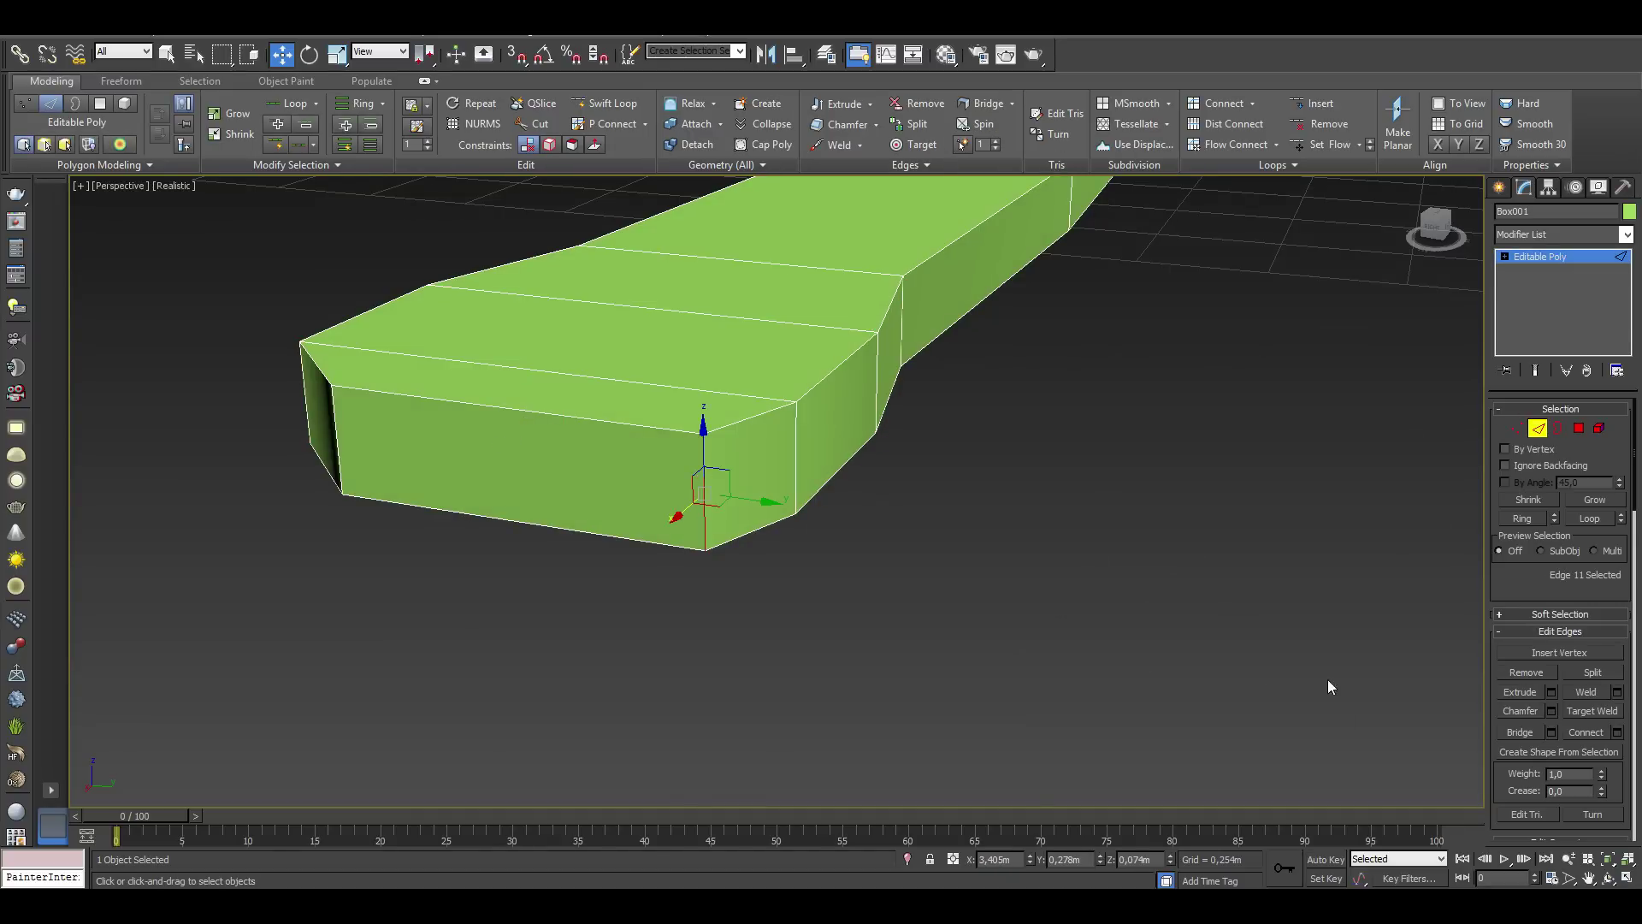
click(1552, 712)
drag(792, 511, 789, 498)
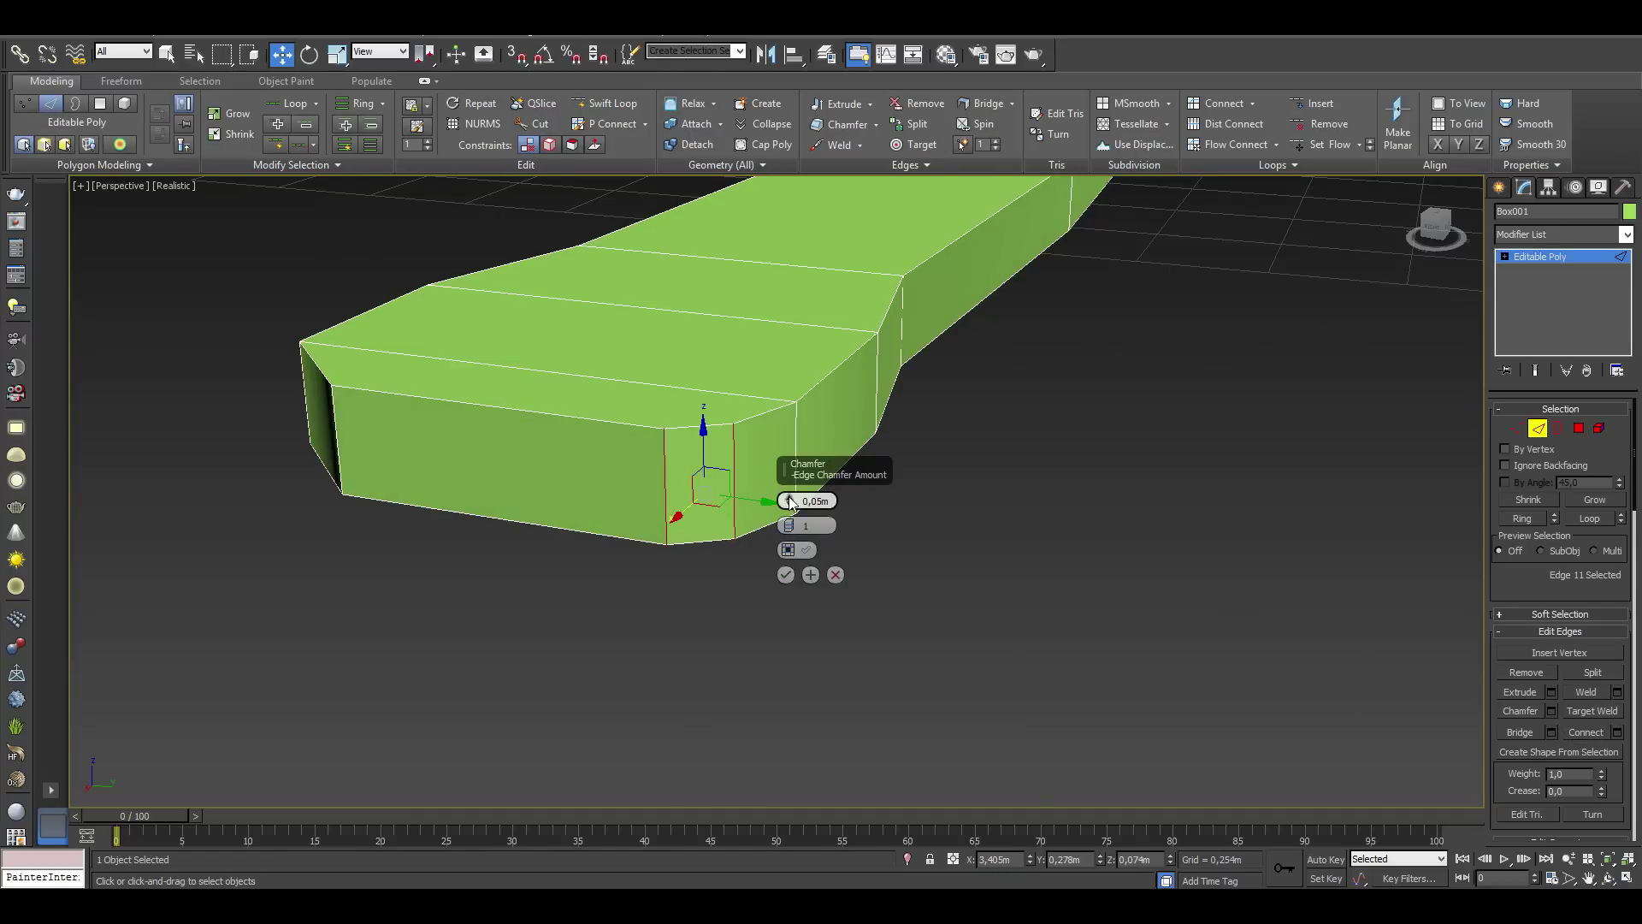
mouse_move(599, 475)
alt+middle_down()
mouse_move(789, 573)
mouse_move(838, 554)
mouse_move(874, 587)
alt+middle_up()
click(785, 575)
scroll(789, 576, down, 5)
Assign the default material to turn the handle white, and enable Edged Faces with F4
key(m)
click(189, 421)
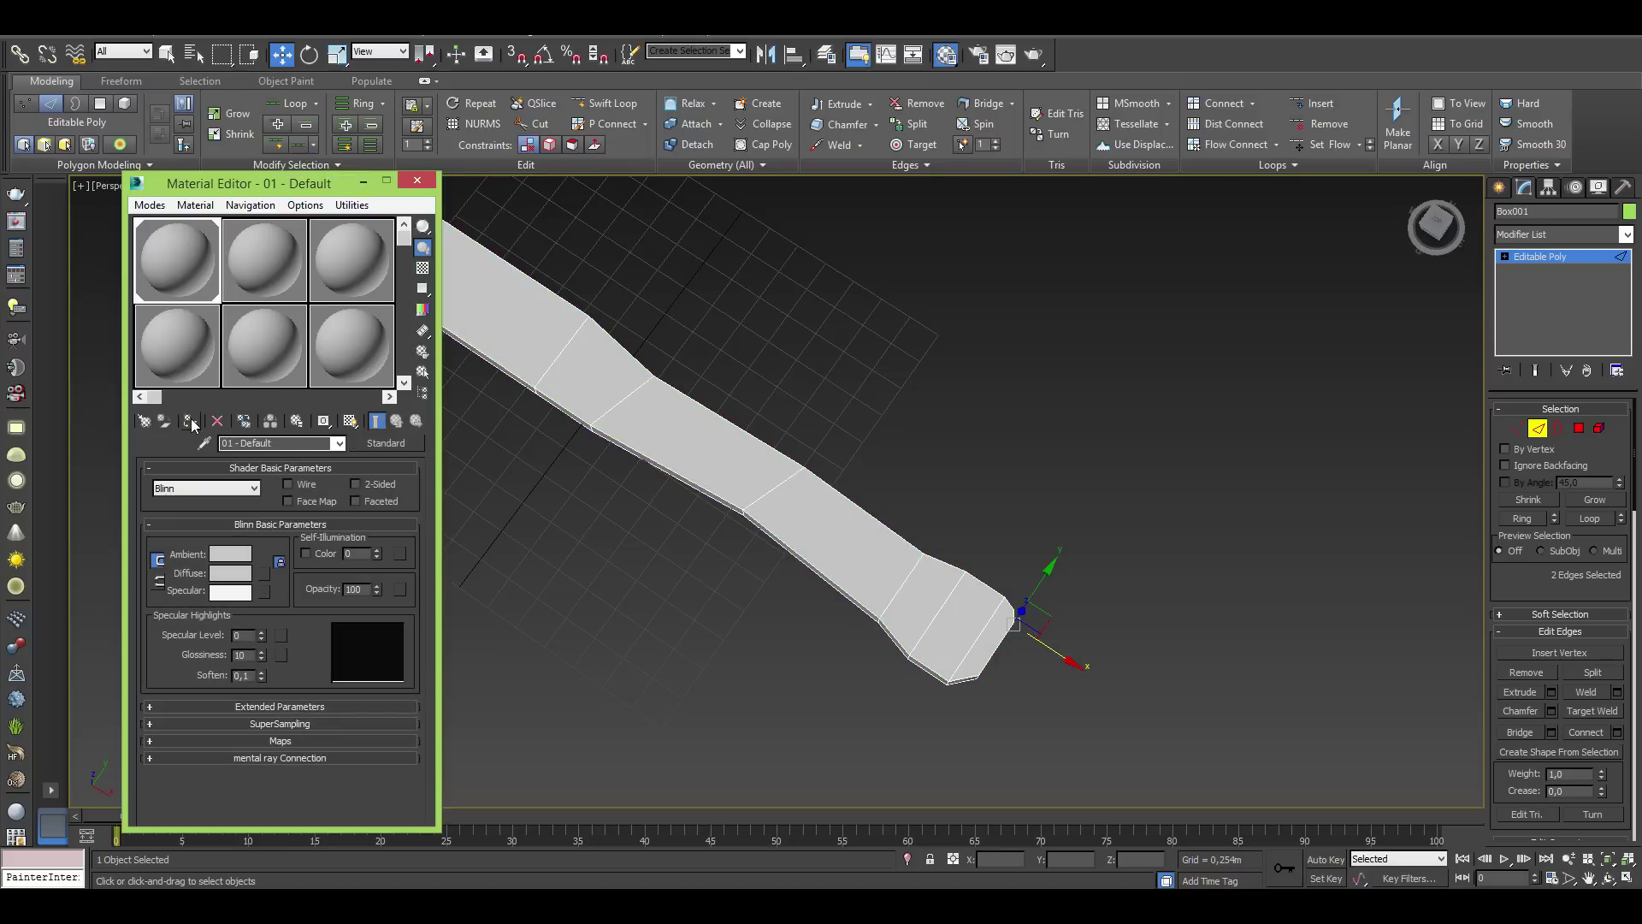
click(425, 184)
click(1538, 428)
click(1629, 211)
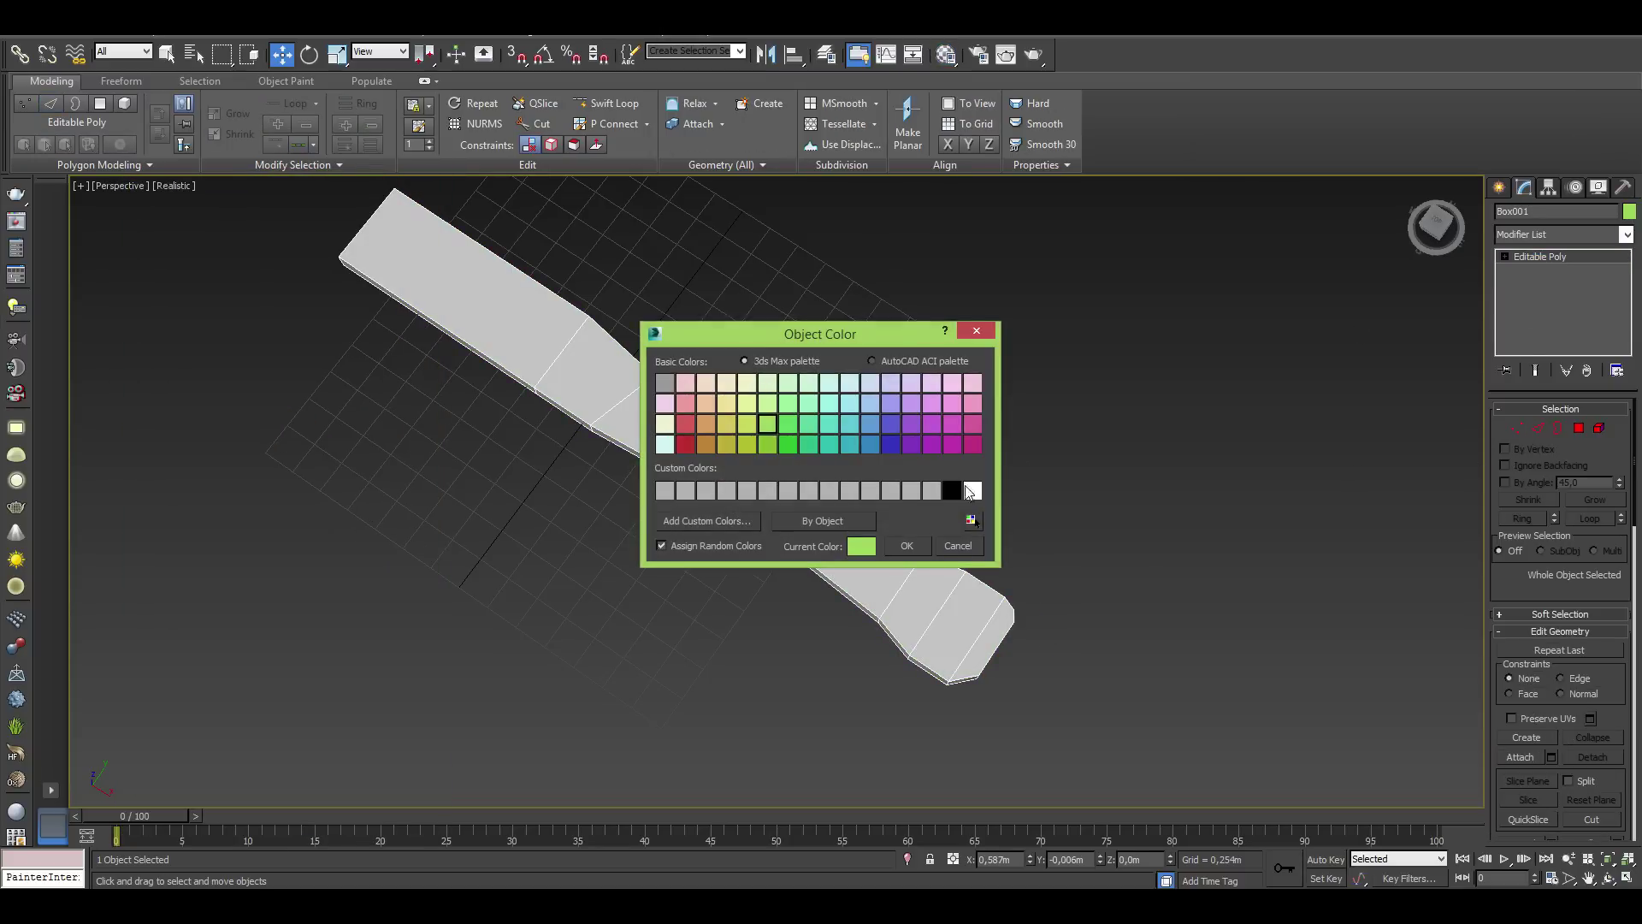
click(907, 552)
click(864, 513)
key(F4)
mouse_move(864, 513)
alt+middle_down()
mouse_move(957, 488)
mouse_move(796, 476)
mouse_move(864, 483)
alt+middle_up()
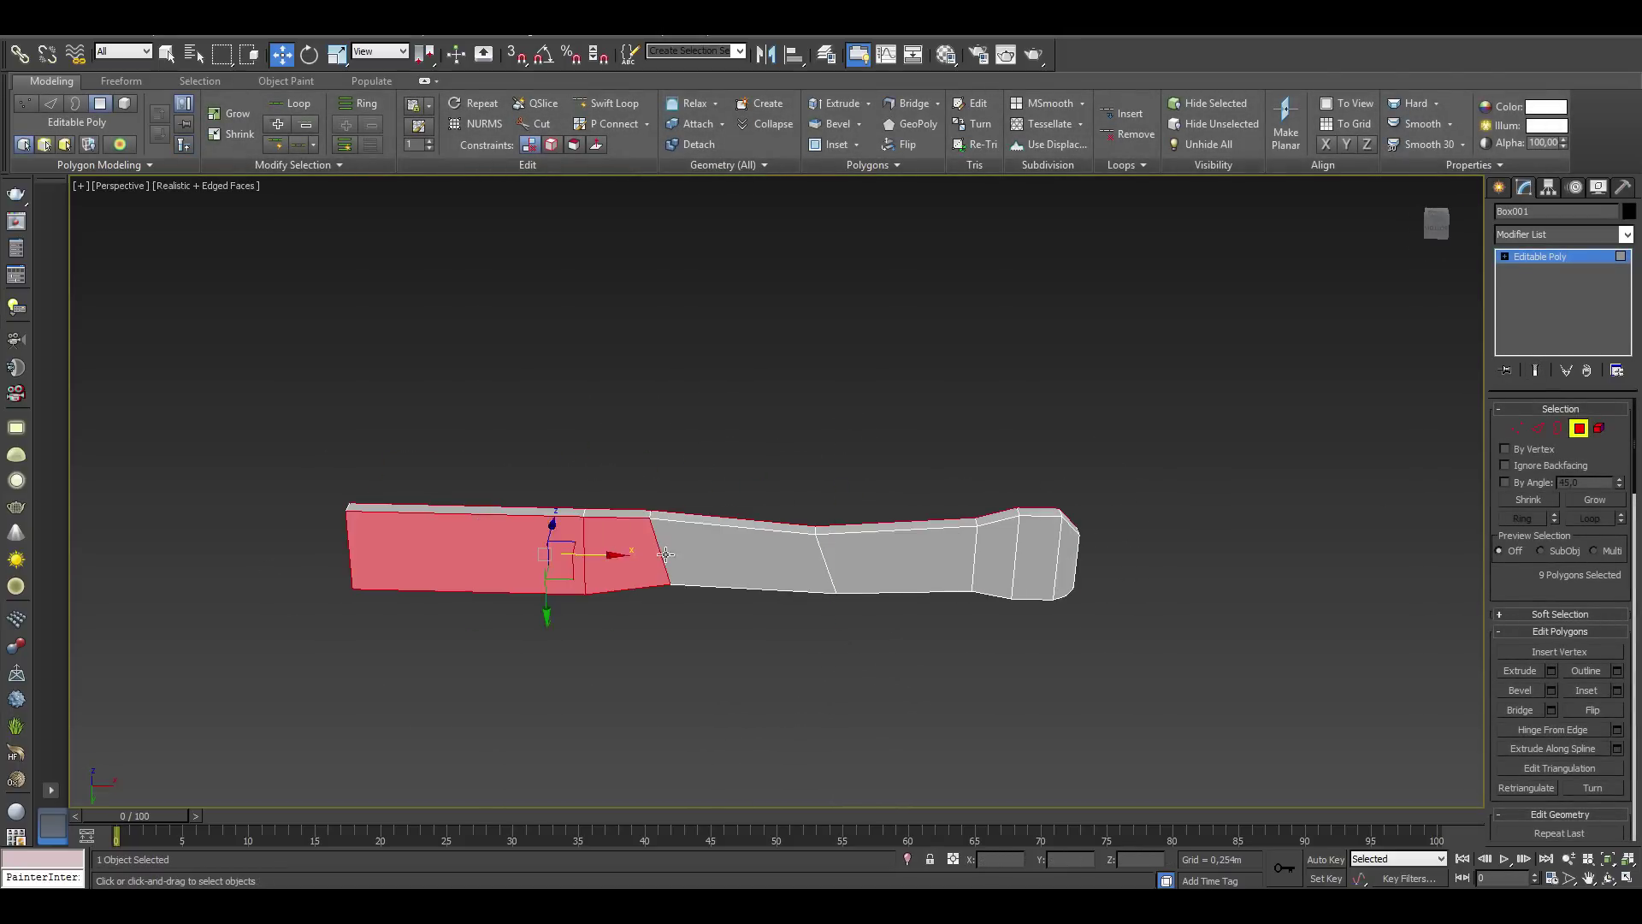
Inset the selected top faces, including the end cap, by 0,117m
ctrl+click(1062, 556)
mouse_move(1062, 556)
alt+middle_down()
mouse_move(910, 682)
mouse_move(854, 528)
alt+middle_up()
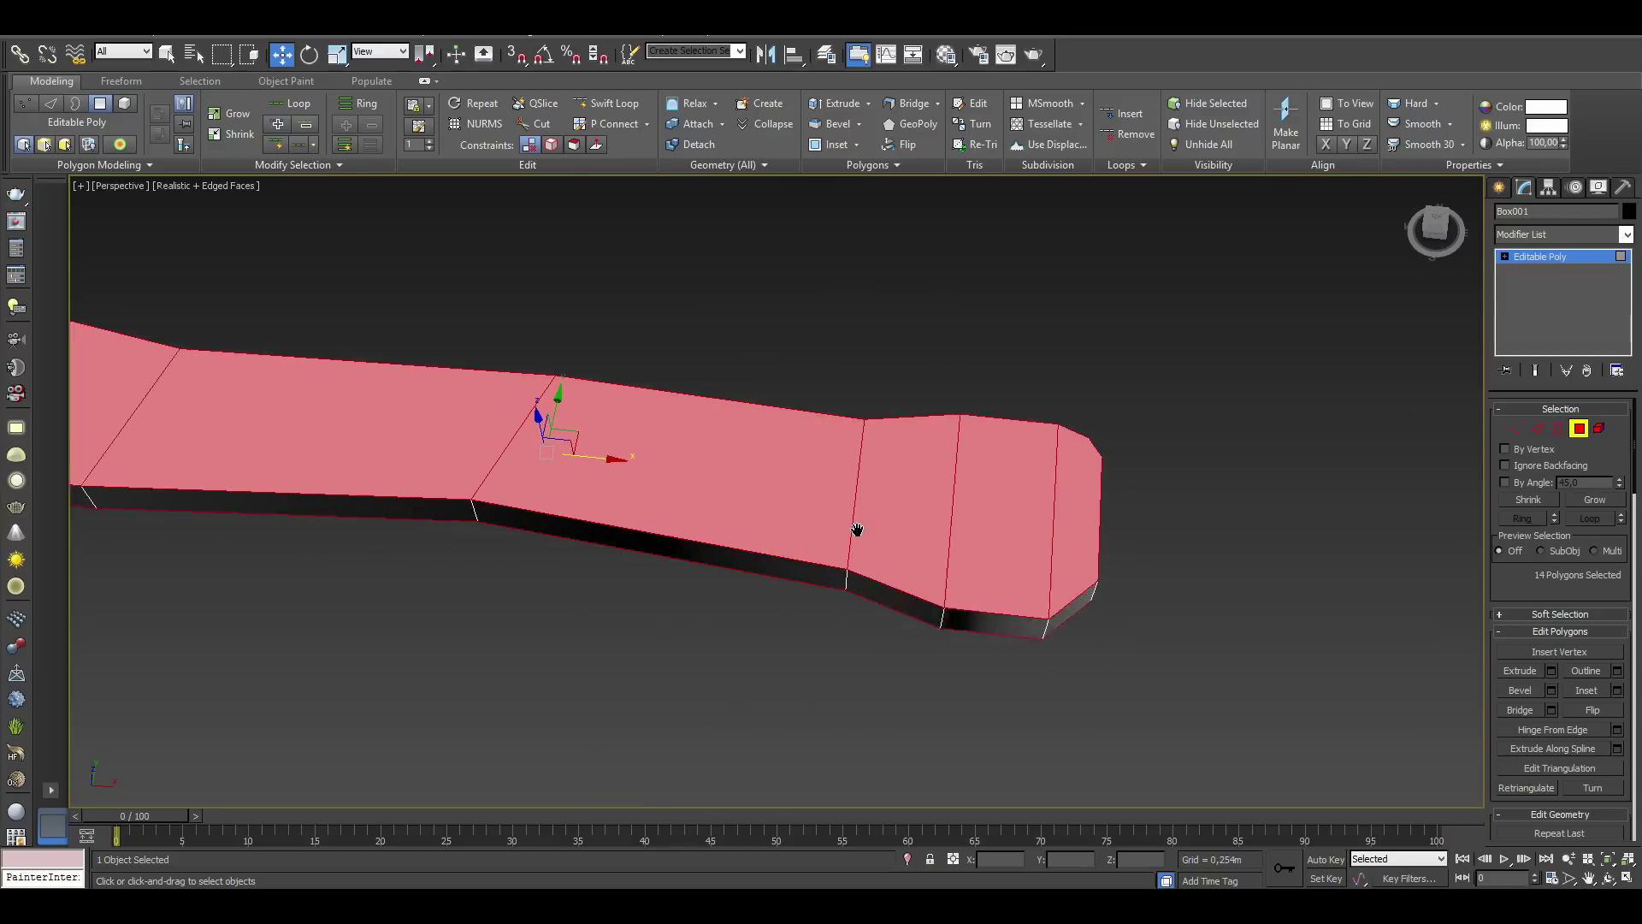
click(1617, 690)
drag(788, 526, 787, 496)
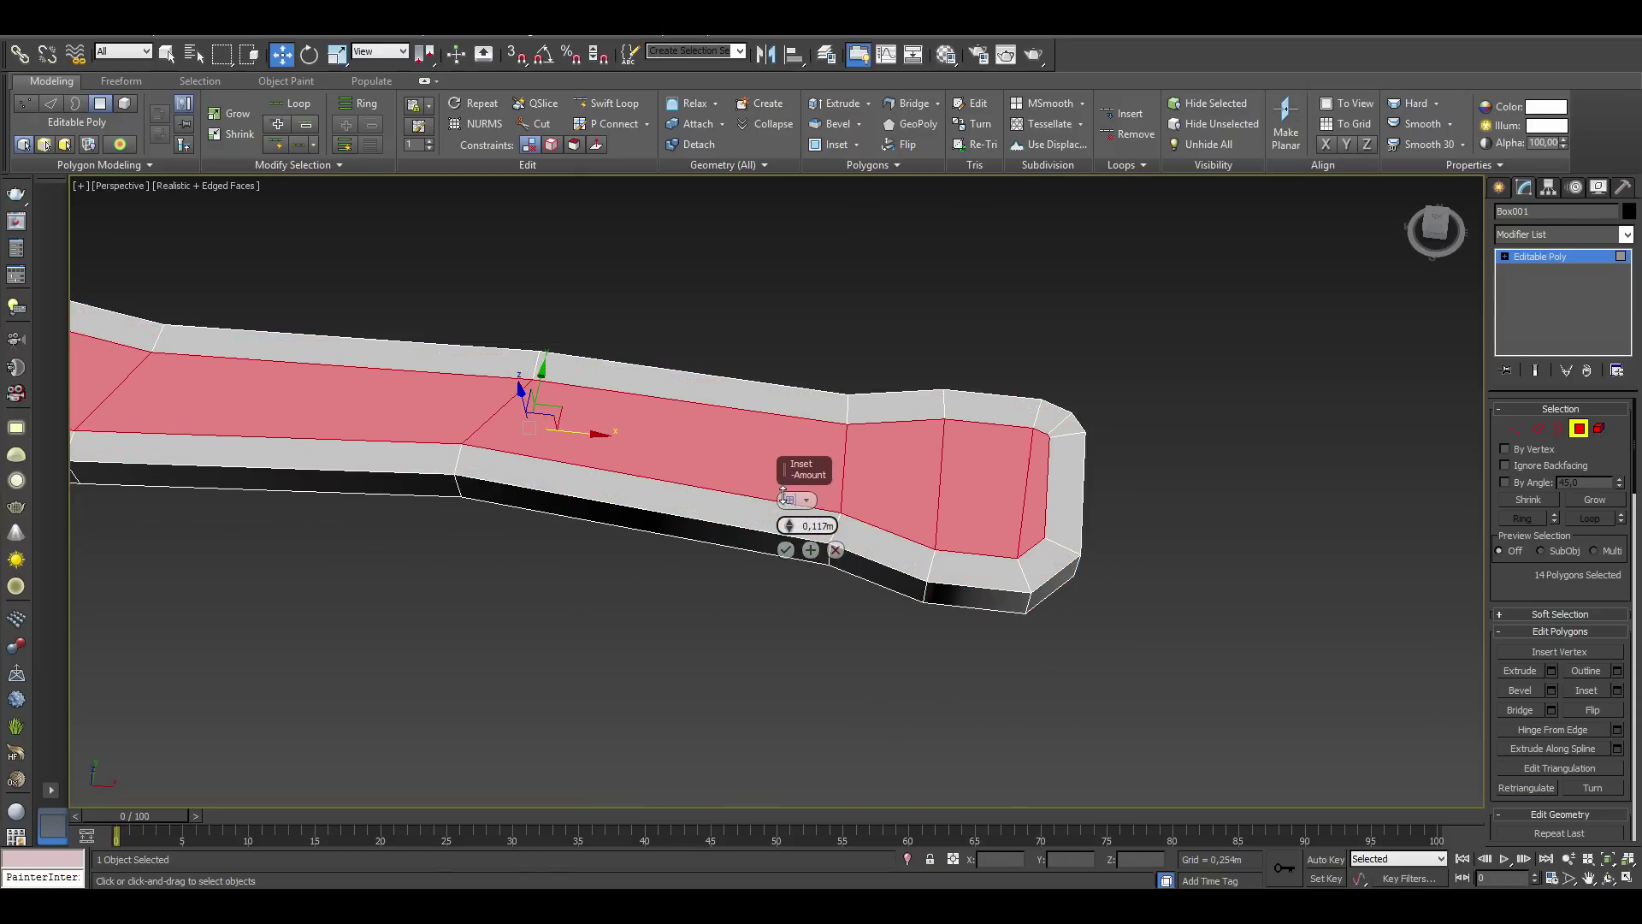
click(785, 549)
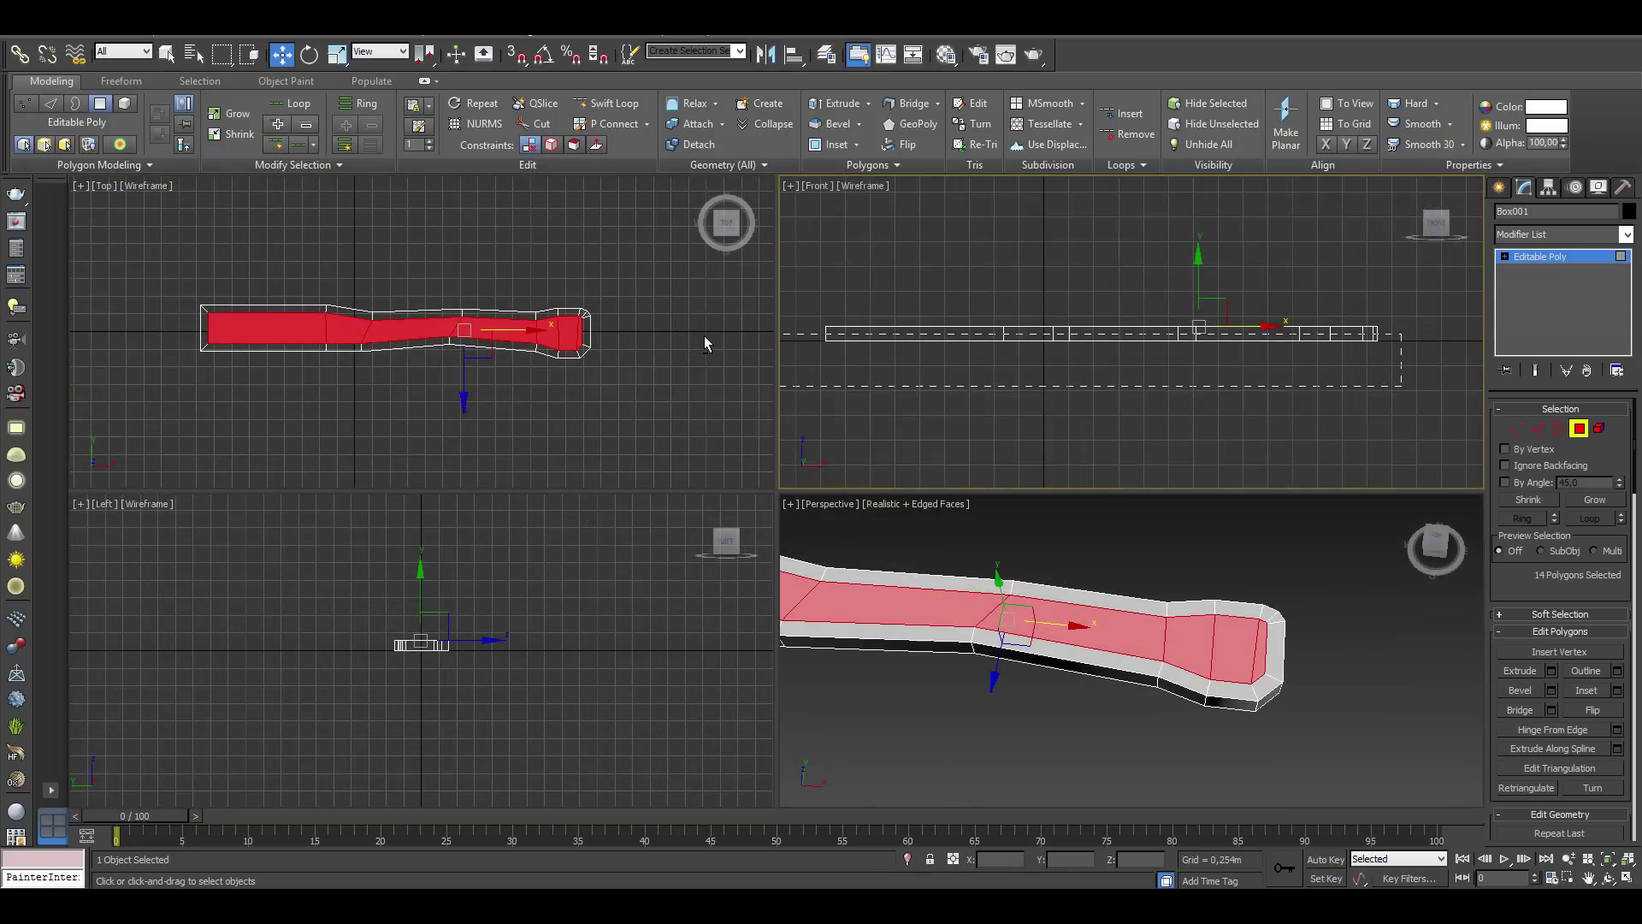
Raise the inner inset faces above the border, undoing two selection changes
alt+drag(705, 337, 707, 340)
drag(1198, 277, 1197, 274)
alt+middle_drag(1112, 650, 1069, 633)
click(881, 608)
ctrl+click(1156, 662)
key(ctrl+z)
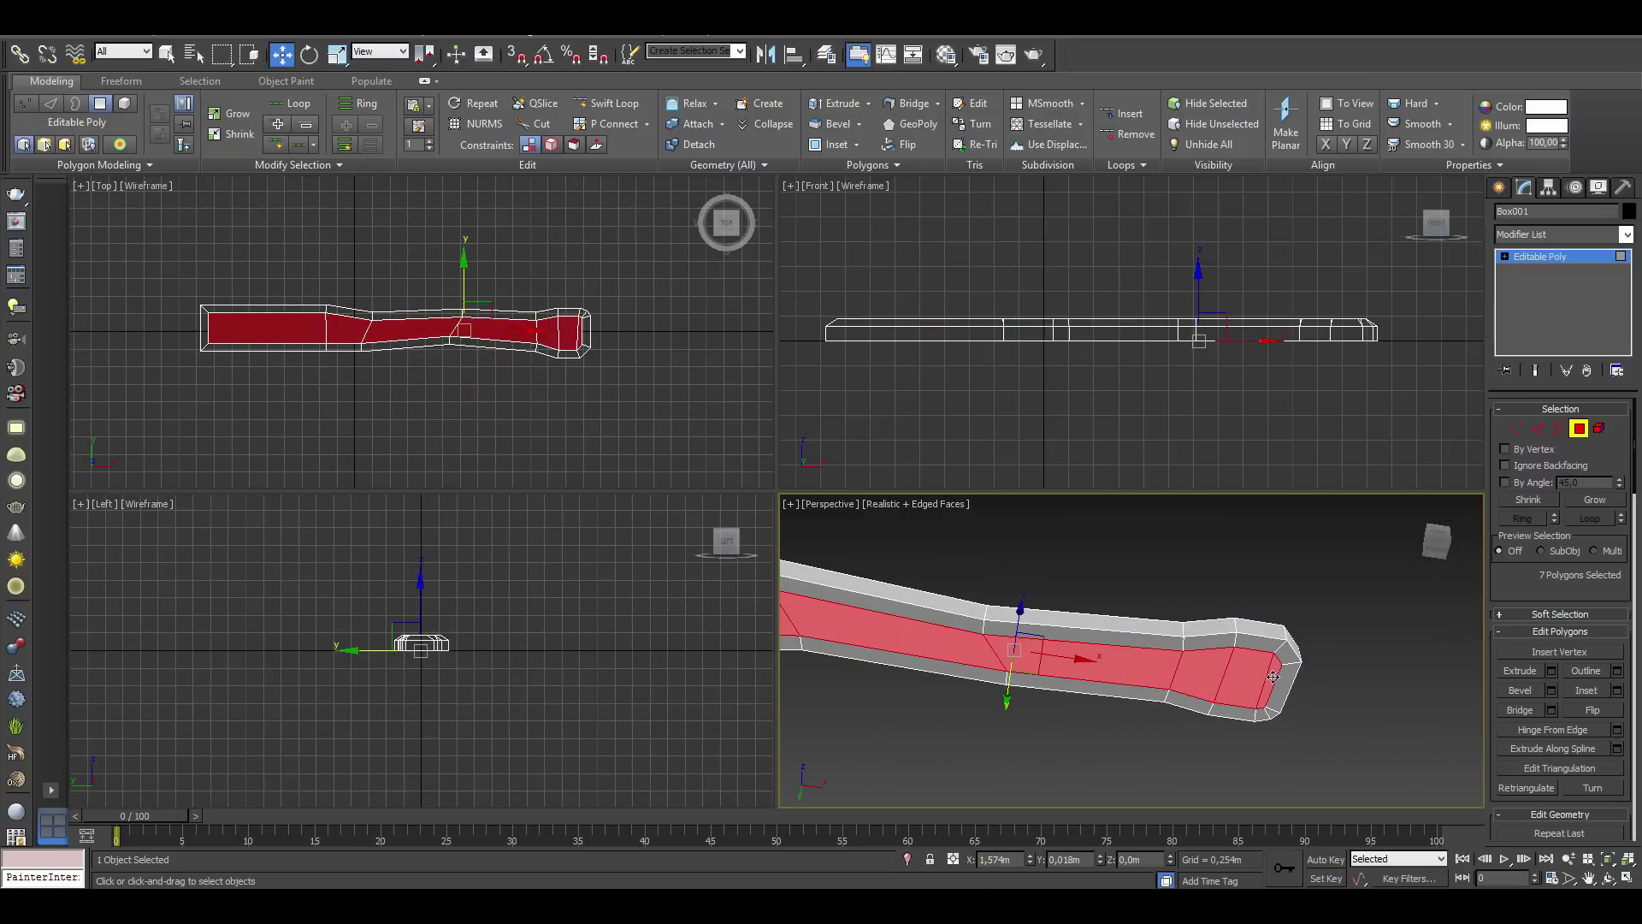
key(ctrl+z)
key(ctrl+z)
Switch to vertex editing and inspect the handle's end in the maximized Perspective view
key(1)
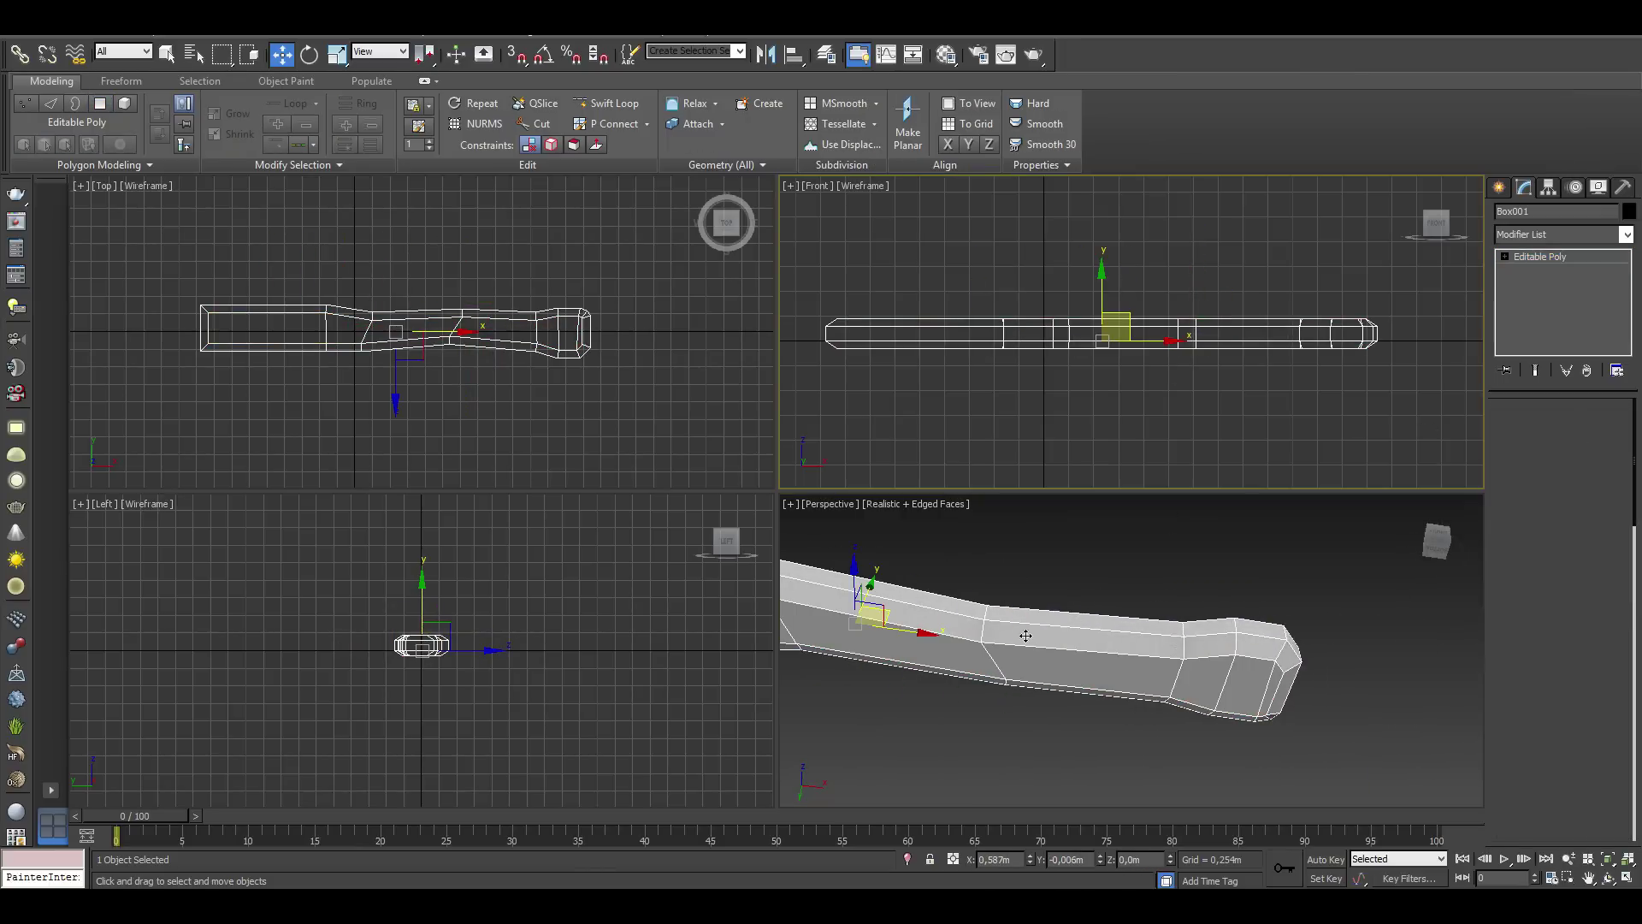
scroll(1112, 650, up, 2)
key(alt+w)
scroll(921, 466, up, 5)
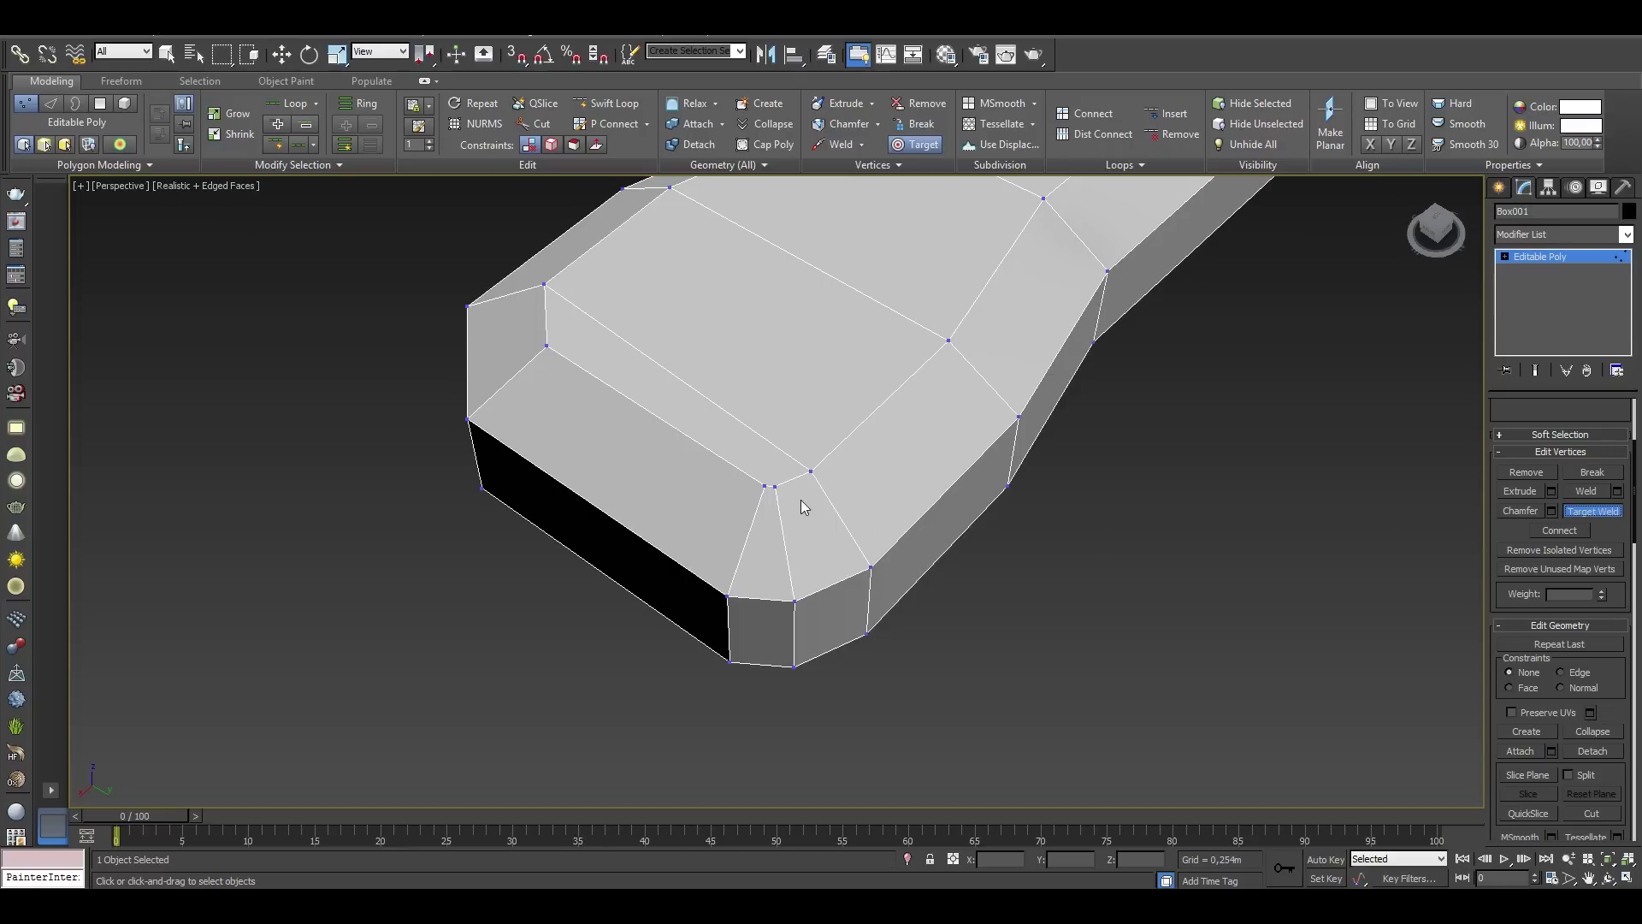
mouse_move(767, 614)
alt+middle_down()
mouse_move(770, 599)
mouse_move(764, 622)
alt+middle_up()
key(alt+w)
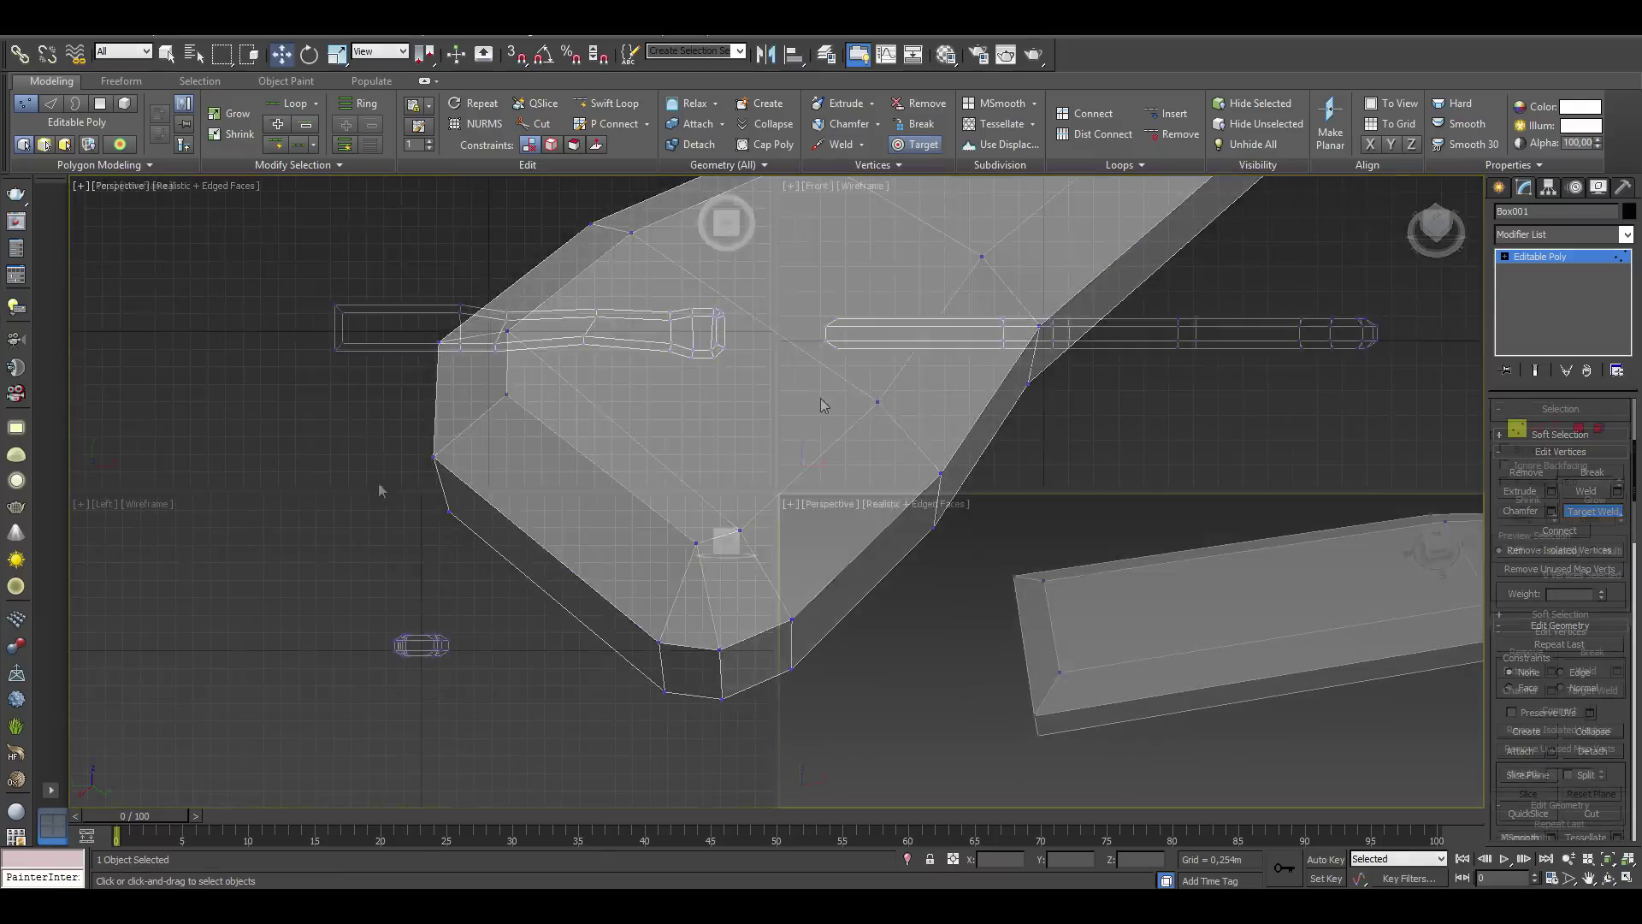
Move the handle's four end vertices left in the Top view, then zoom extents in Perspective
drag(402, 419, 342, 301)
key(w)
scroll(338, 328, up, 6)
scroll(367, 331, down, 2)
drag(453, 350, 425, 350)
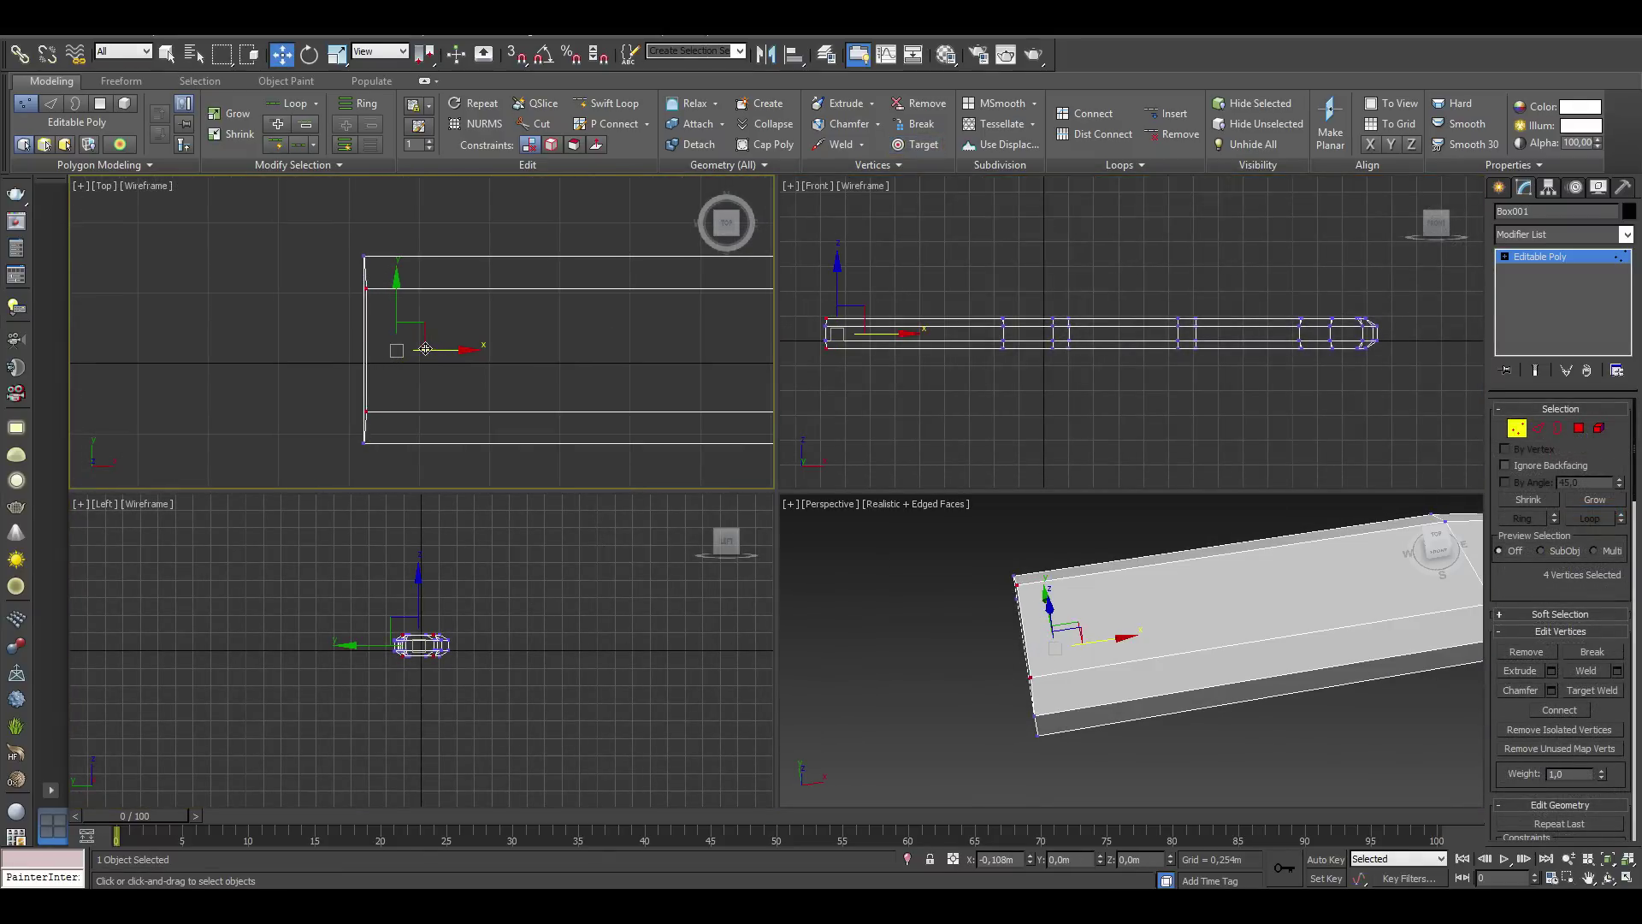
click(1078, 623)
key(z)
alt+middle_drag(1078, 623, 1417, 804)
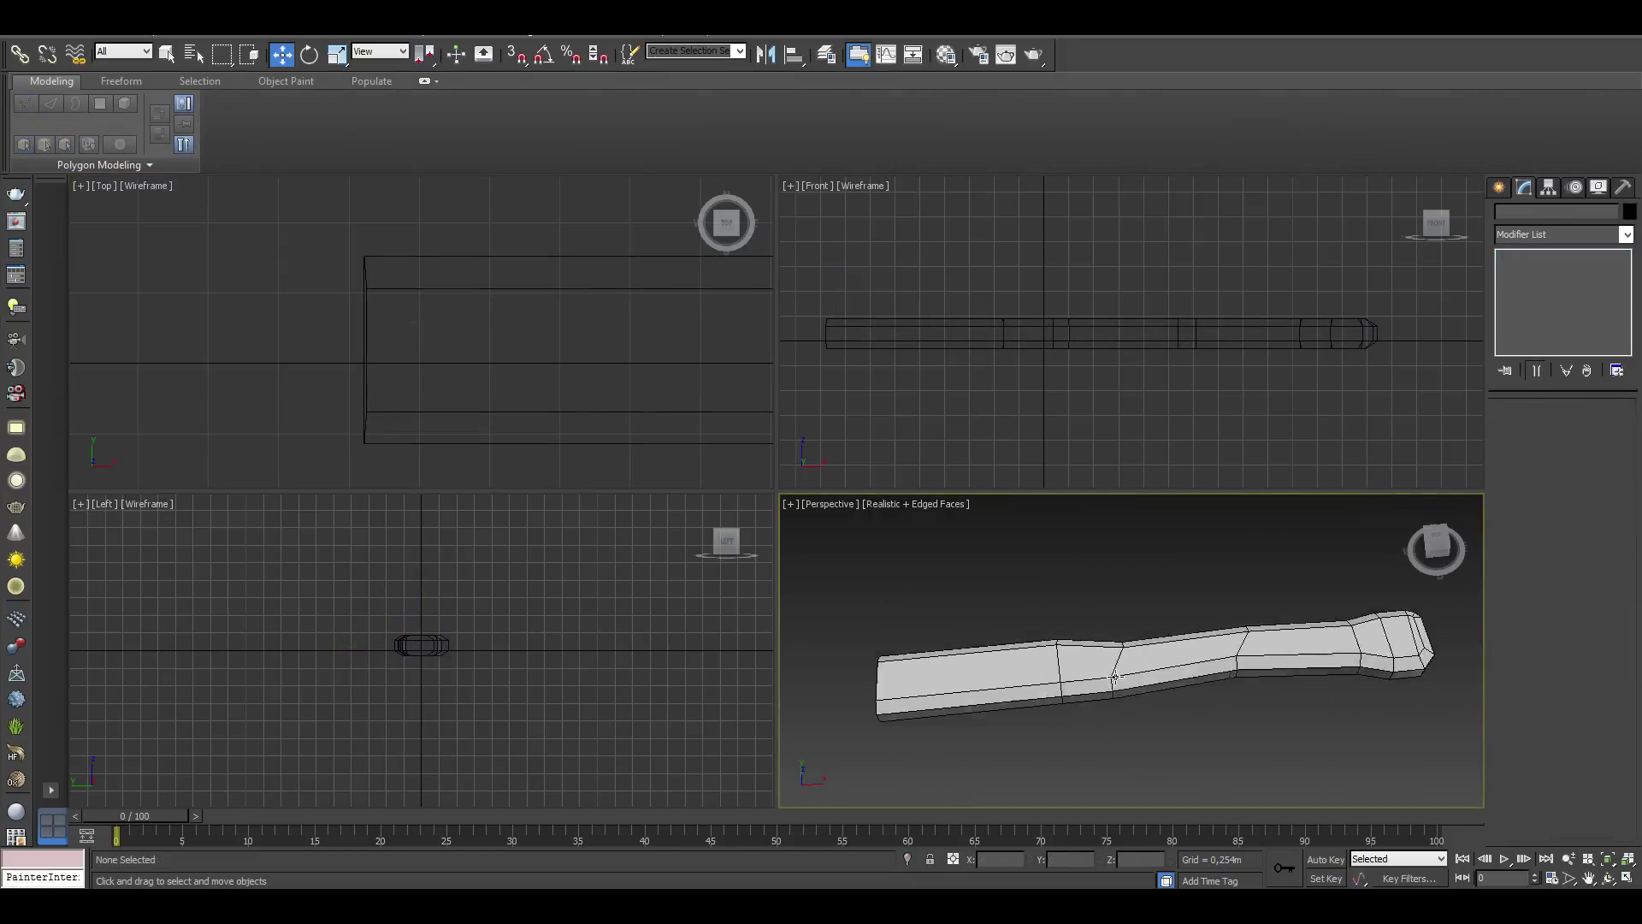
Select all 62 handle polygons in Polygon mode and assign them smoothing group 1
click(1628, 879)
scroll(736, 469, down, 3)
mouse_move(737, 469)
alt+middle_down()
mouse_move(691, 432)
mouse_move(1034, 444)
mouse_move(890, 498)
mouse_move(843, 608)
alt+middle_up()
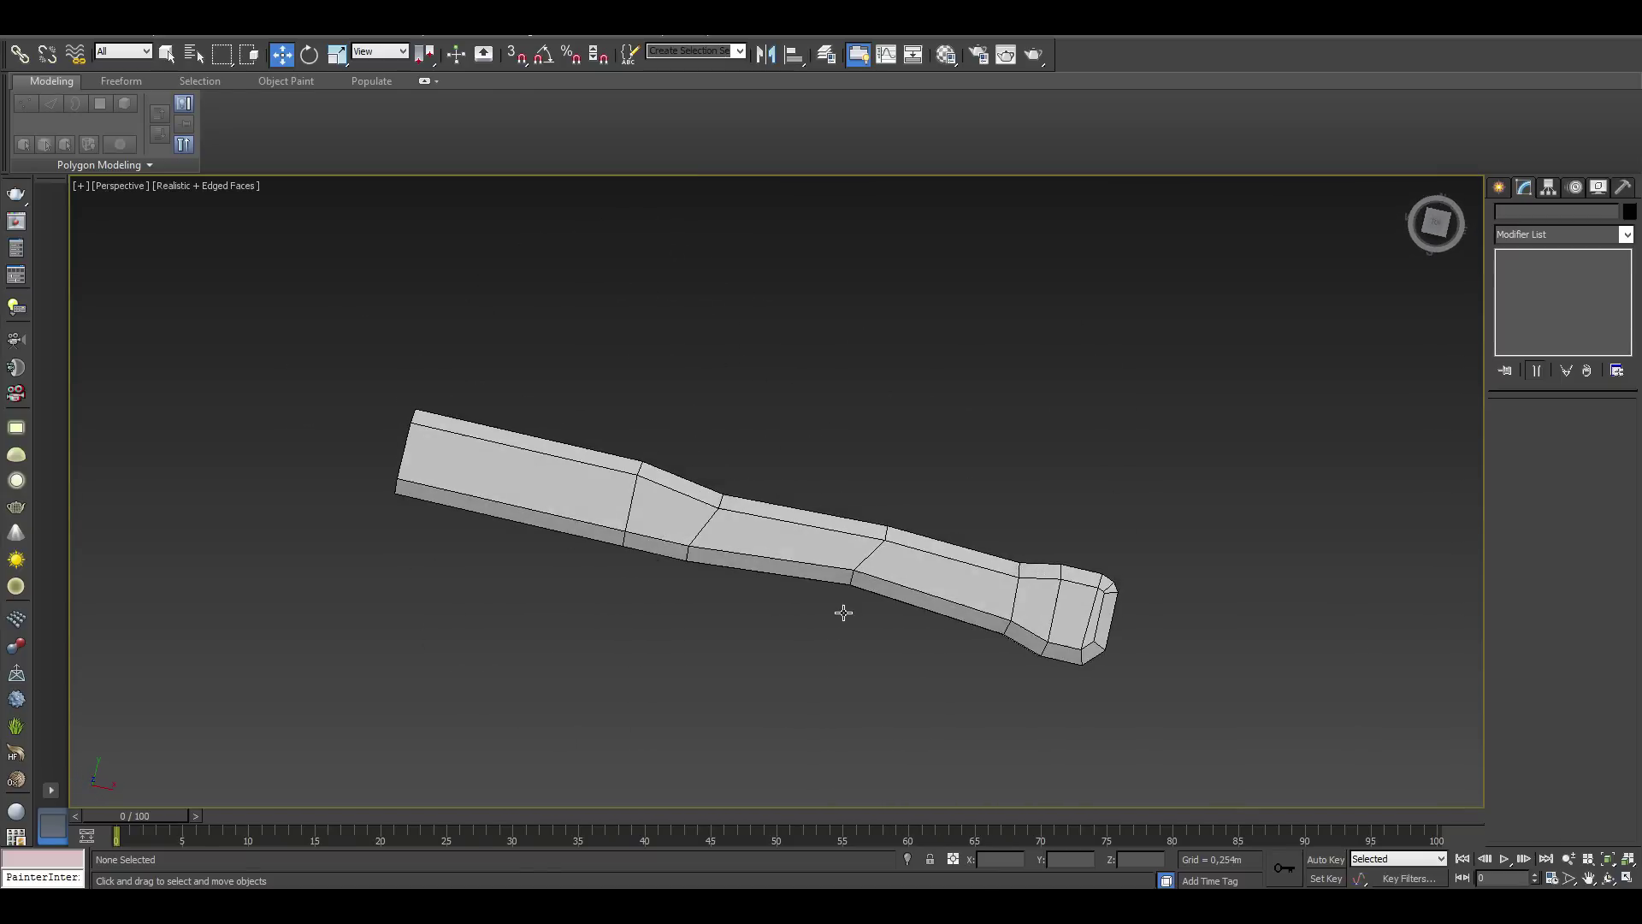
click(824, 535)
key(4)
drag(1136, 714, 887, 579)
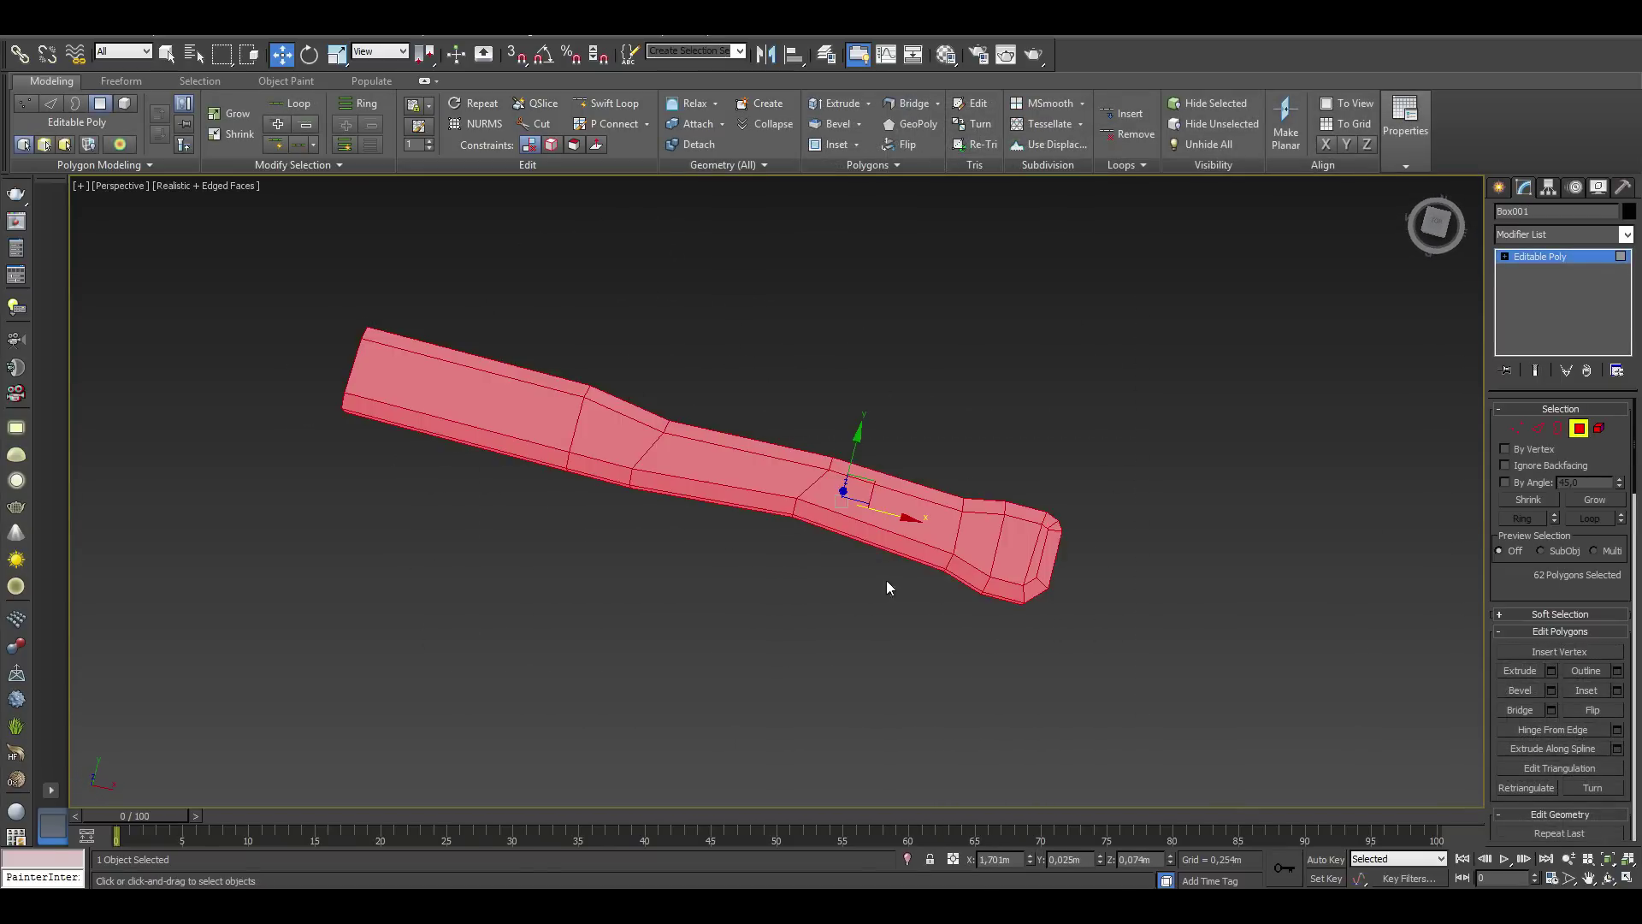
alt+middle_drag(887, 579, 975, 378)
scroll(1517, 589, down, 5)
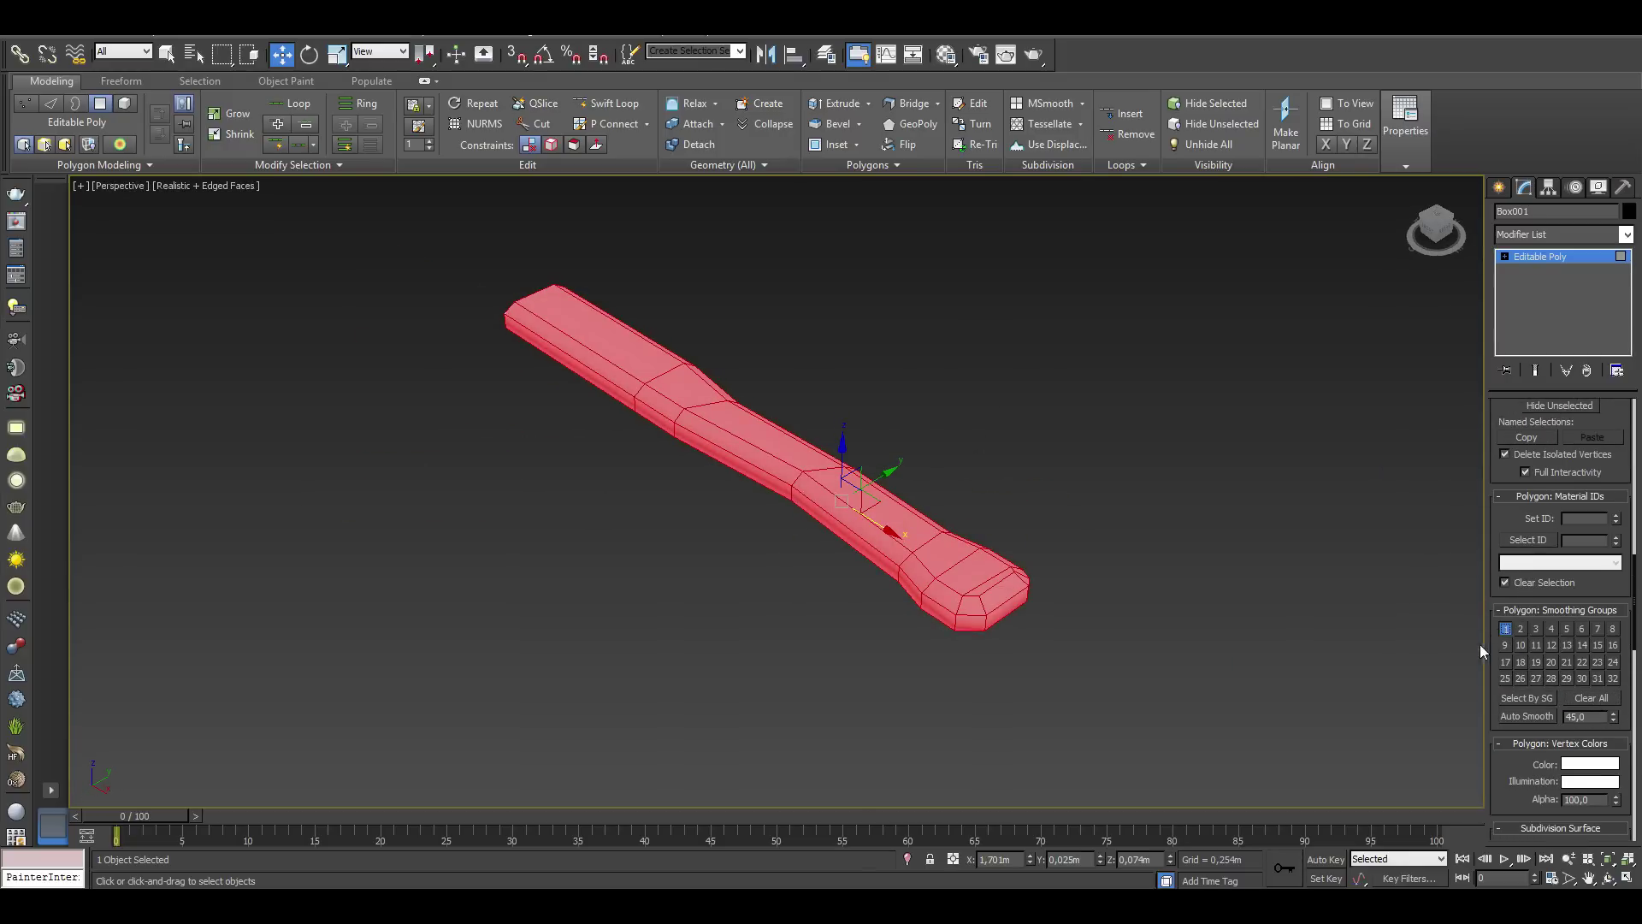
click(1215, 532)
alt+middle_drag(1214, 532, 856, 547)
Exit polygon editing, restore the four-viewport layout, and switch to vertex mode
click(702, 492)
key(4)
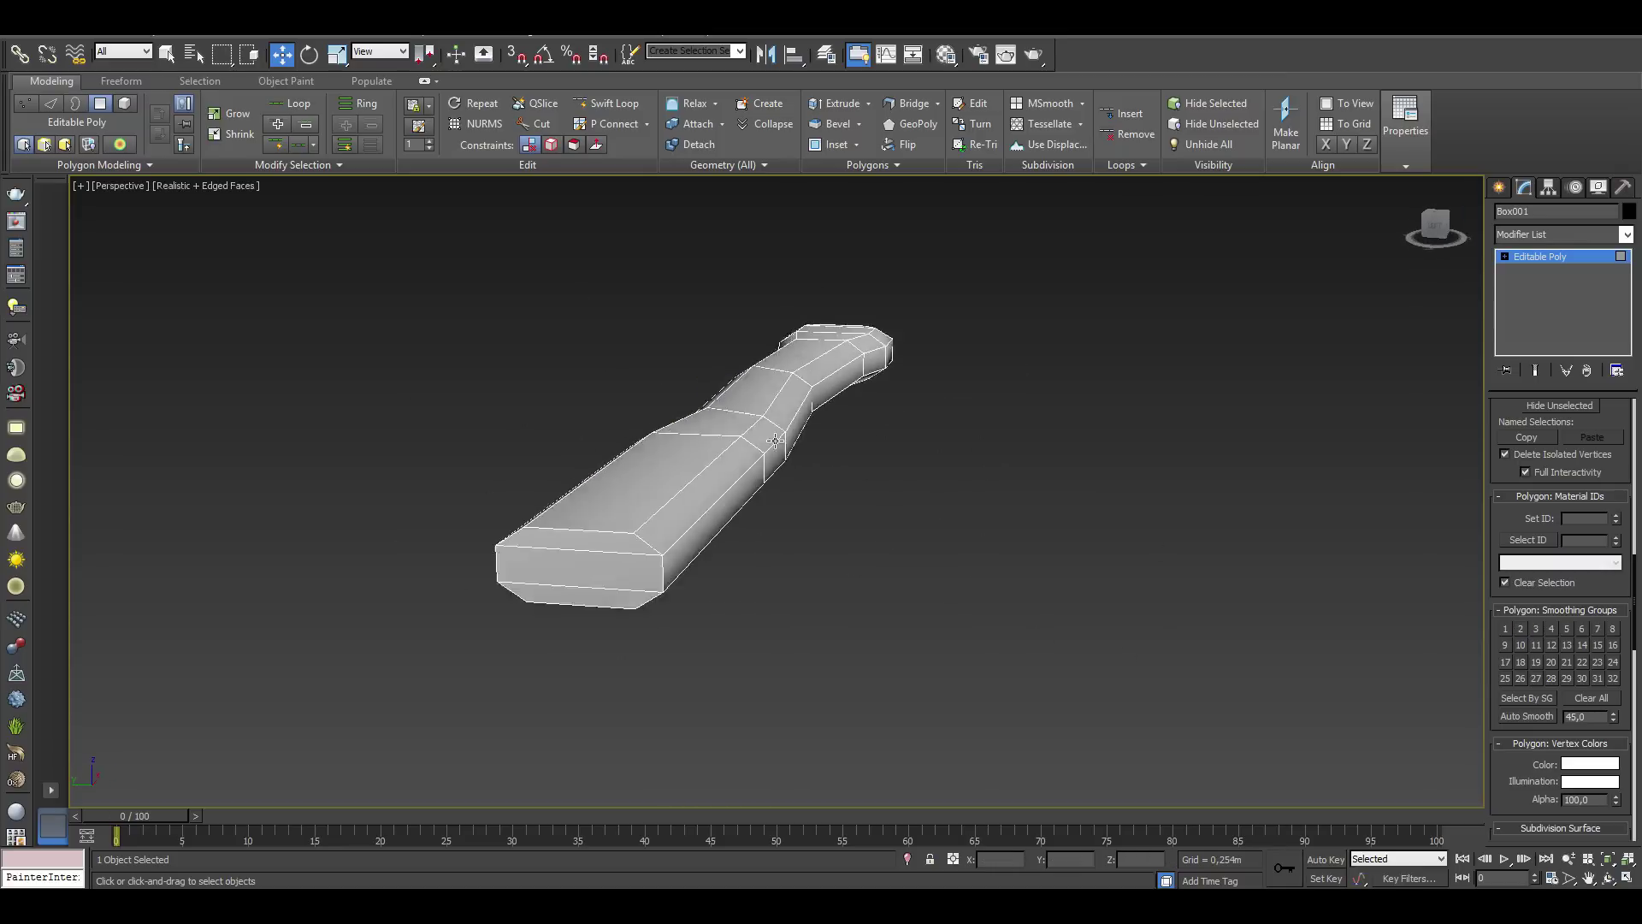
alt+middle_drag(964, 565, 601, 484)
key(alt+w)
key(1)
scroll(514, 359, up, 4)
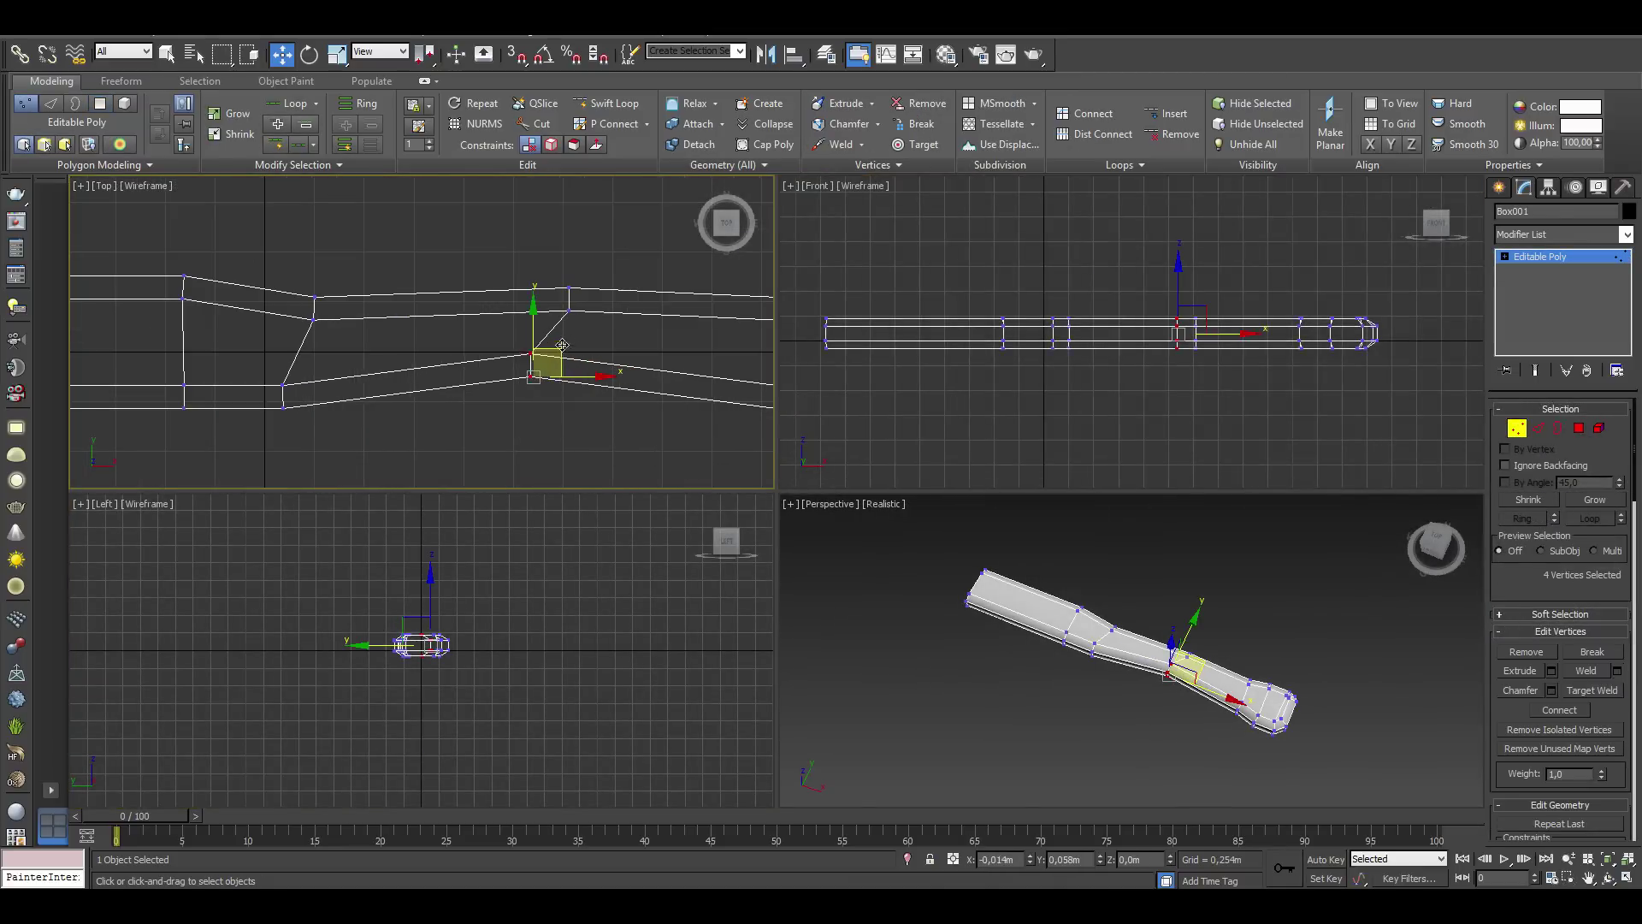
scroll(511, 387, down, 3)
scroll(480, 273, up, 3)
Reposition a vertex pair mid-handle and the four knob-end vertices in the Top view
drag(461, 376, 505, 409)
mouse_move(517, 393)
middle_down()
mouse_move(547, 342)
mouse_move(283, 359)
middle_up()
drag(496, 385, 478, 341)
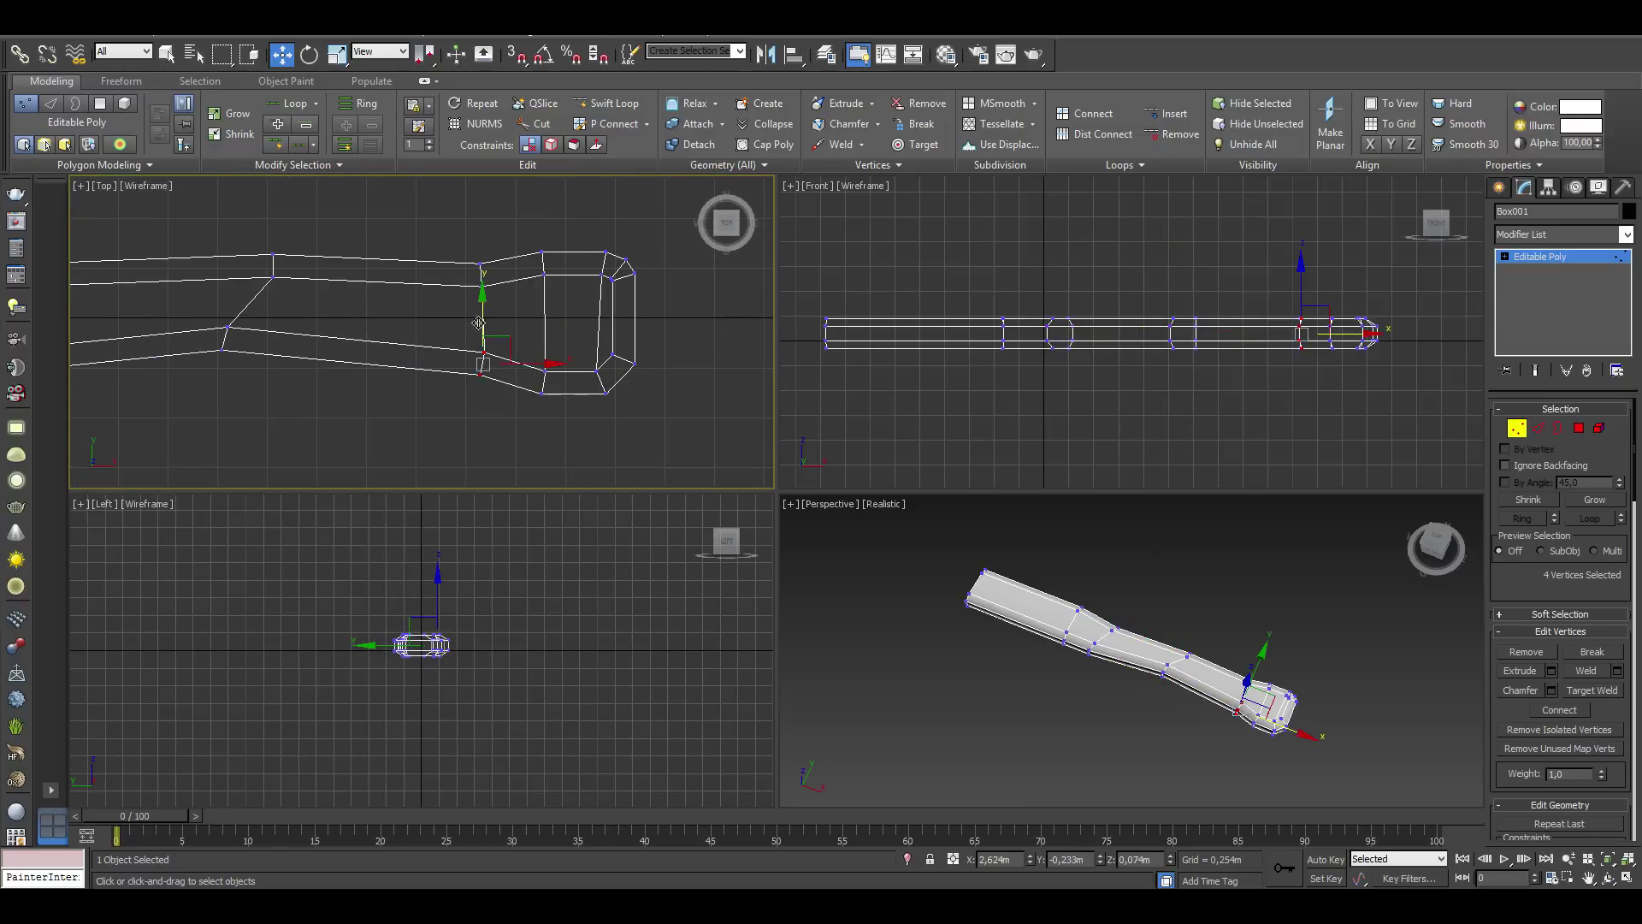
scroll(513, 325, down, 2)
scroll(535, 275, down, 2)
scroll(536, 274, down, 2)
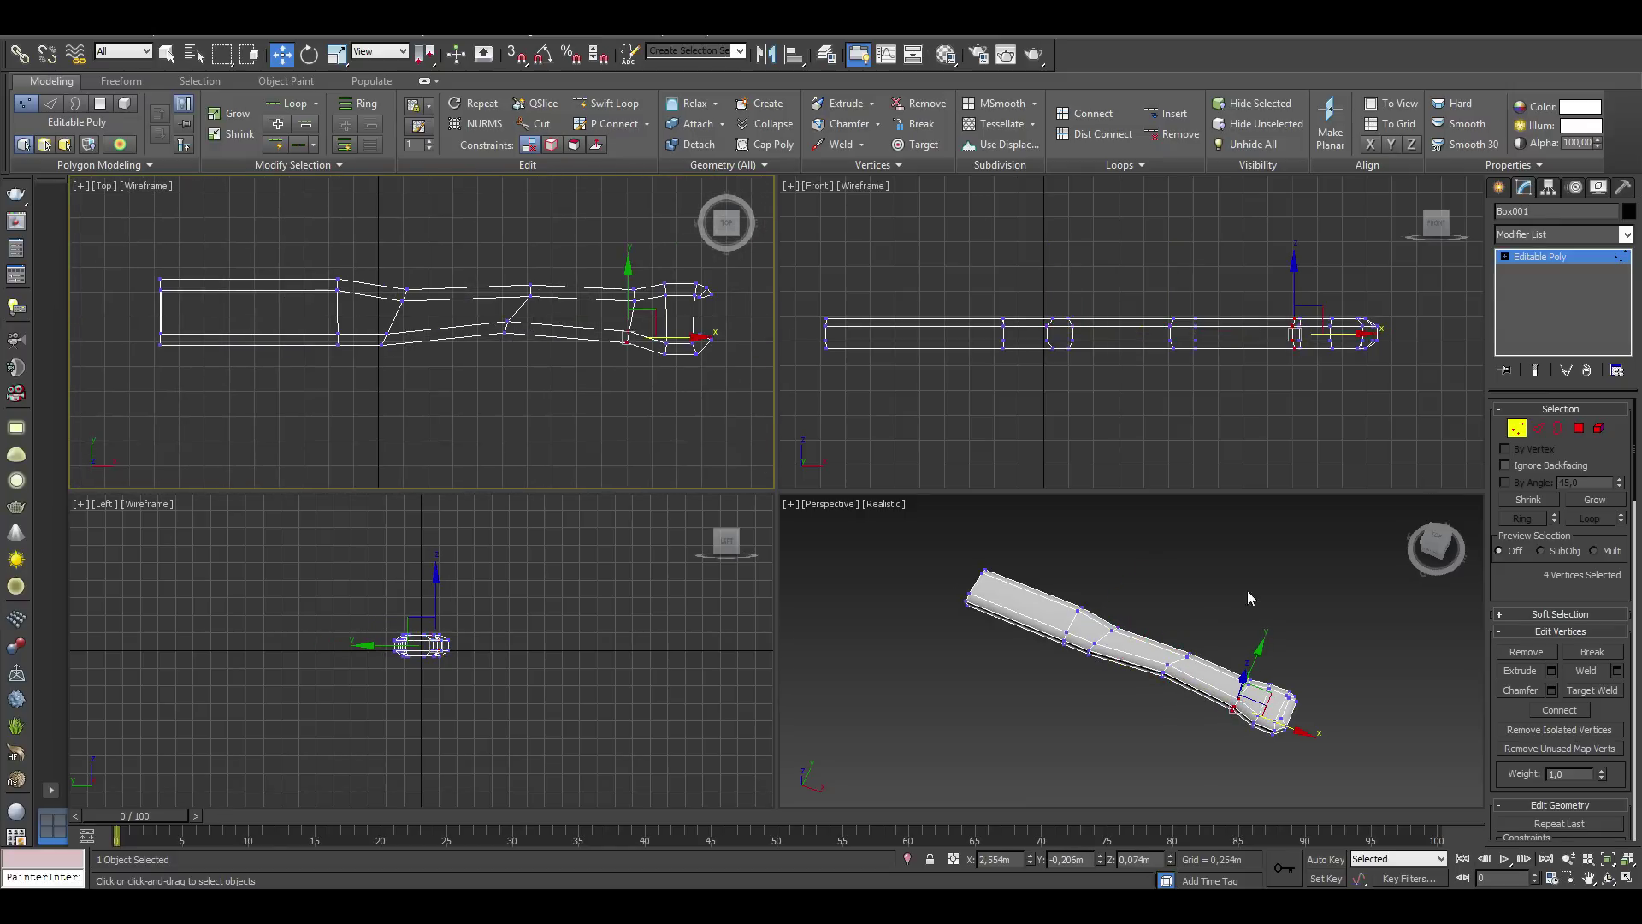
key(1)
click(1143, 666)
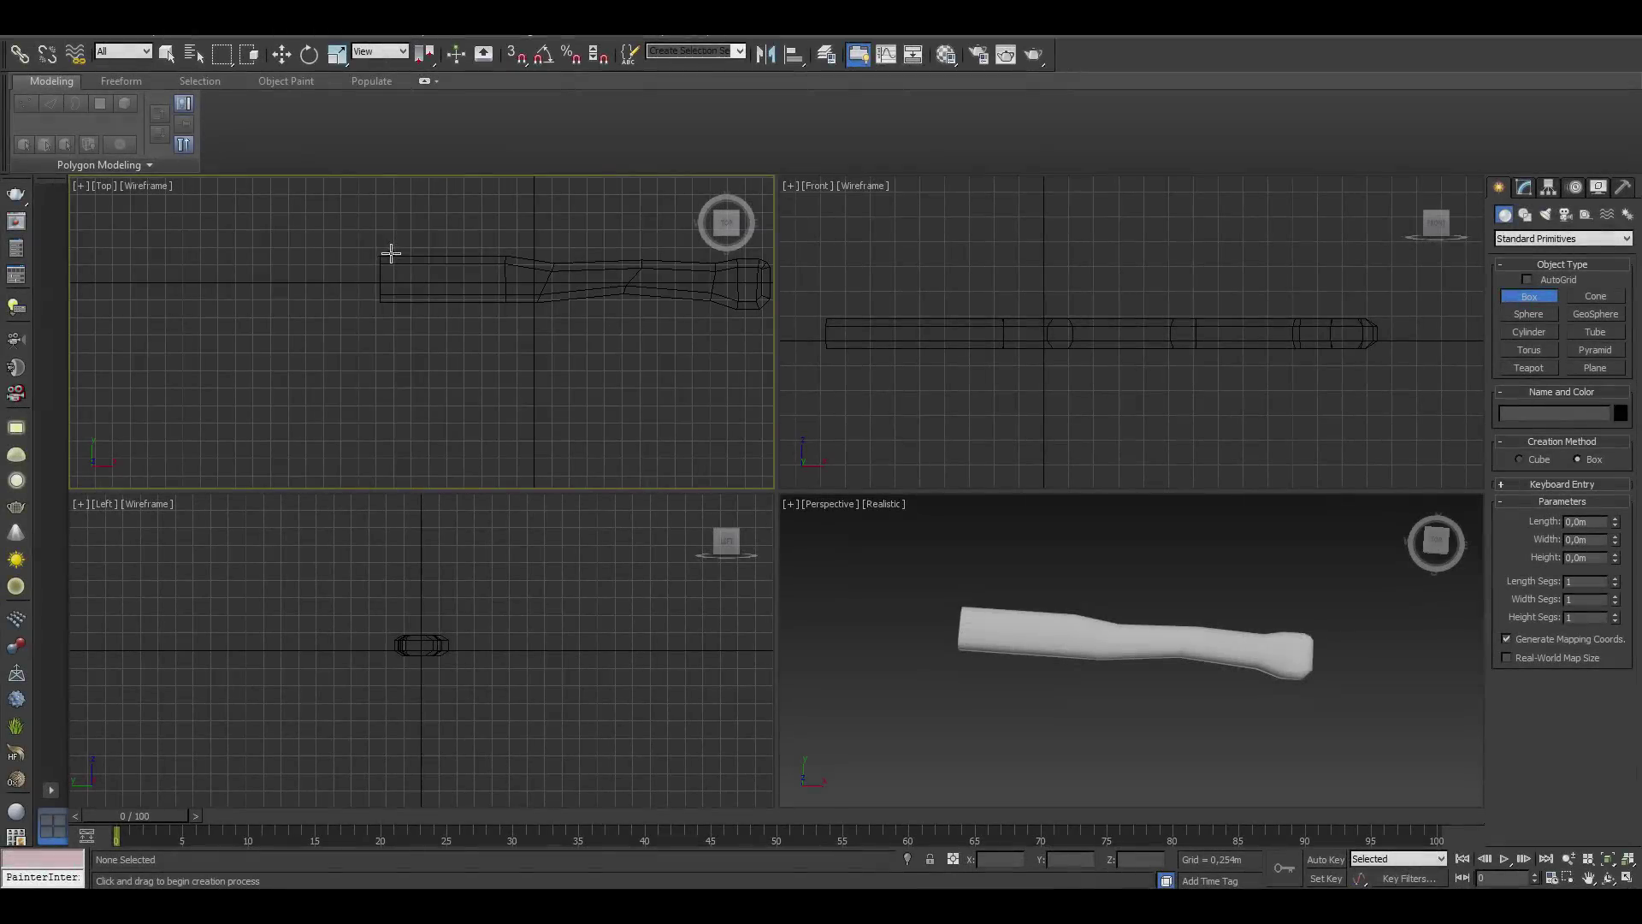
Draw the axe-head box across the handle's end and convert it to an editable poly
drag(391, 253, 476, 412)
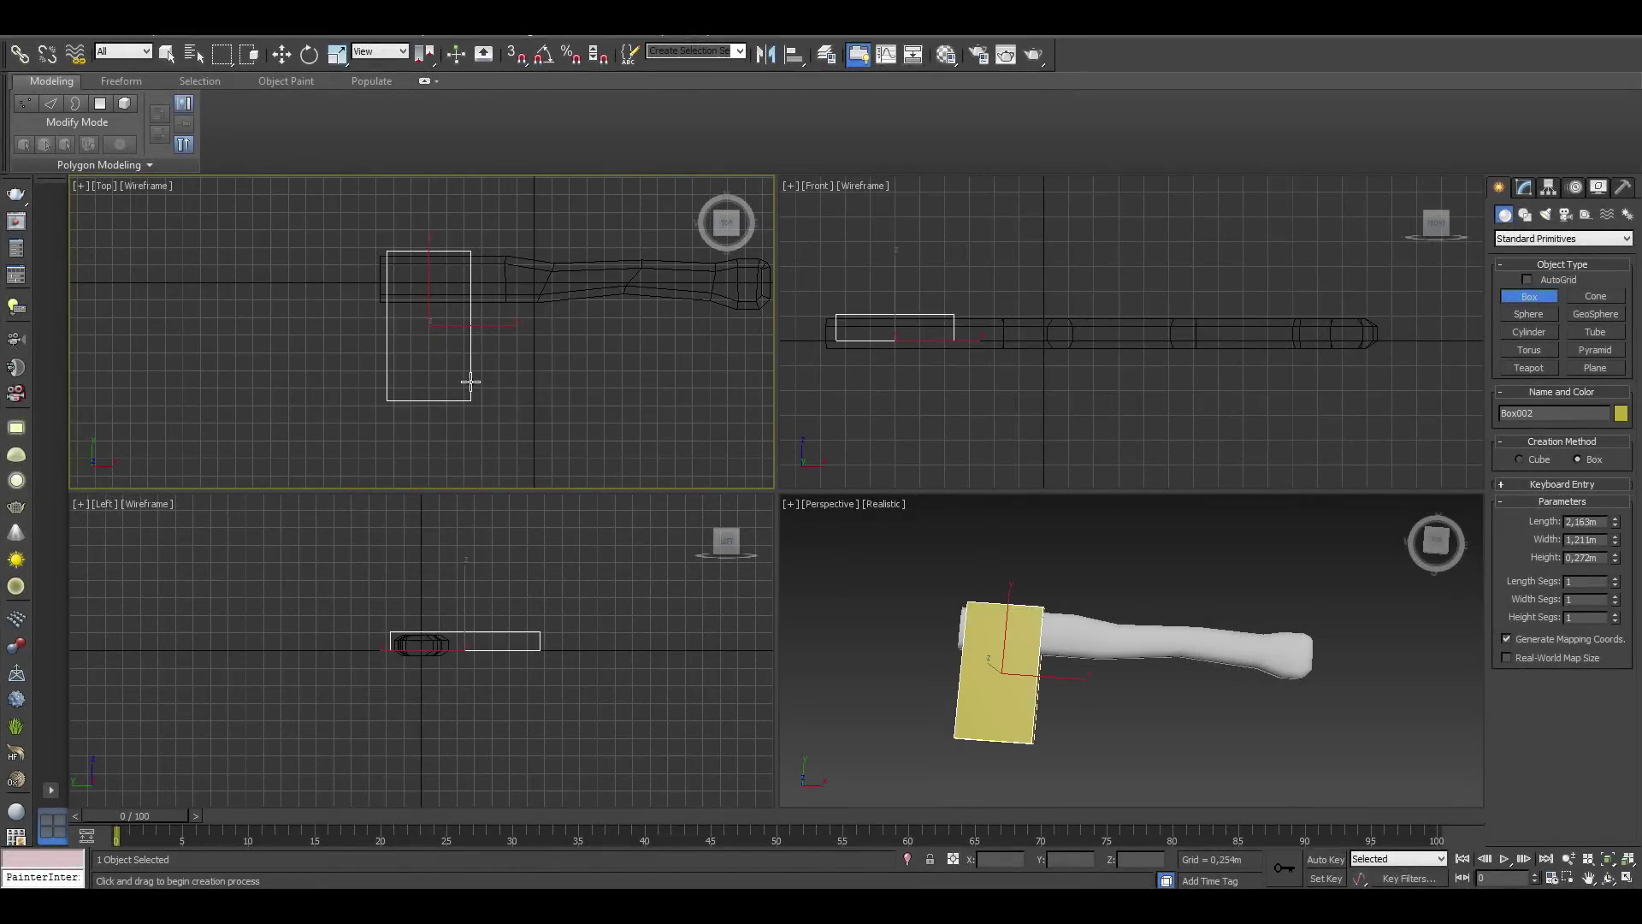
click(281, 54)
scroll(855, 308, up, 3)
click(1525, 188)
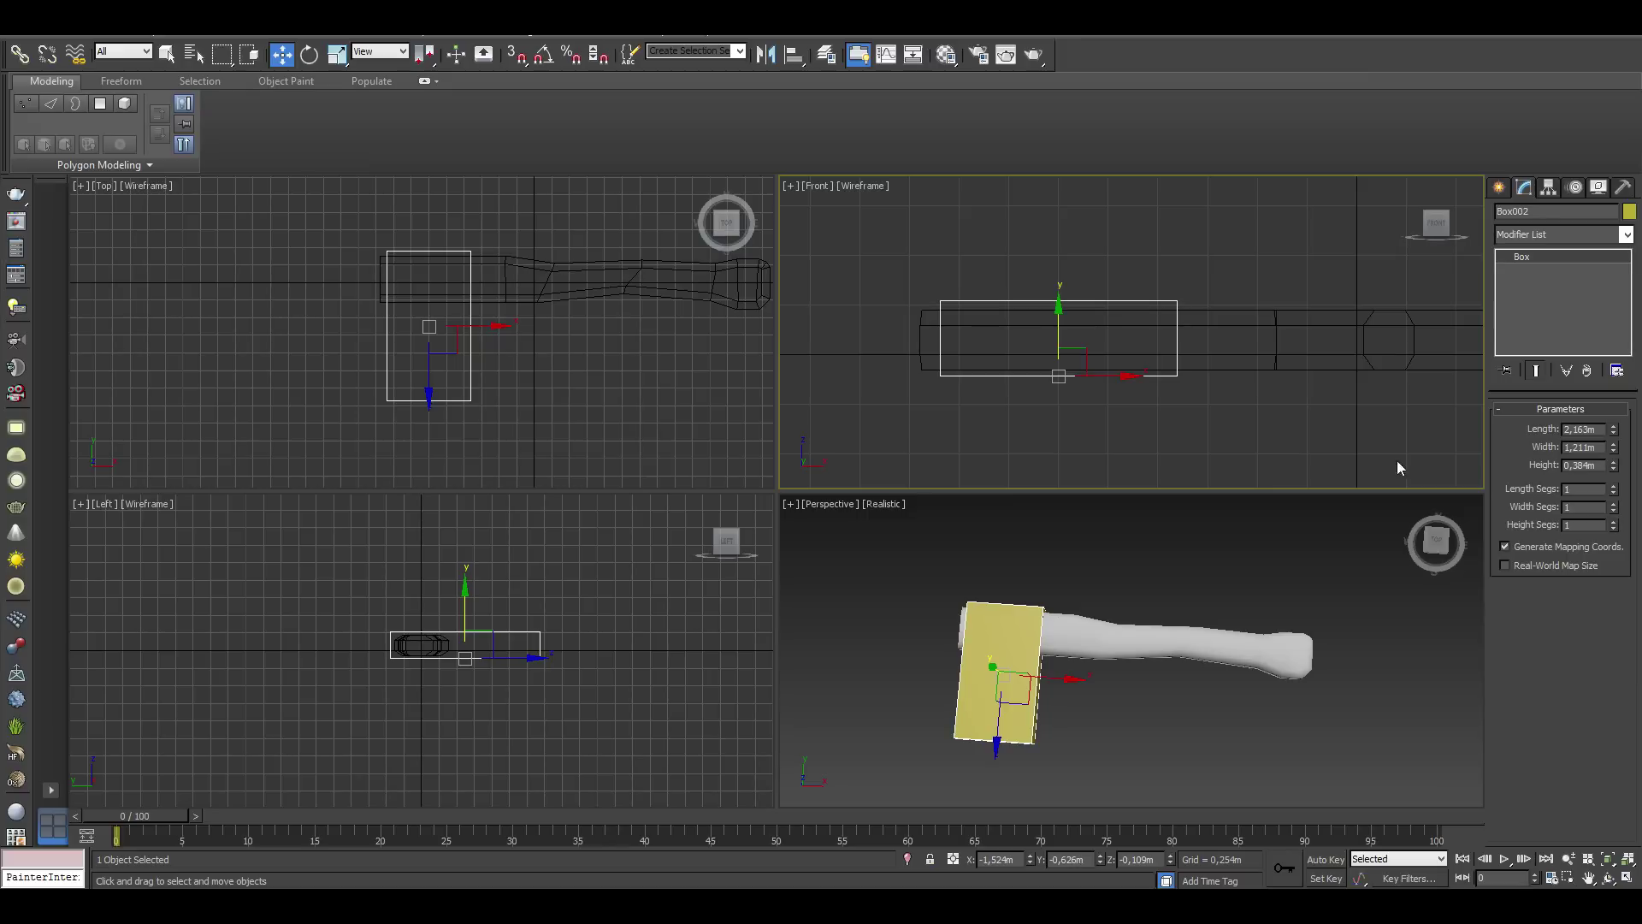
scroll(726, 415, up, 2)
right_click(442, 377)
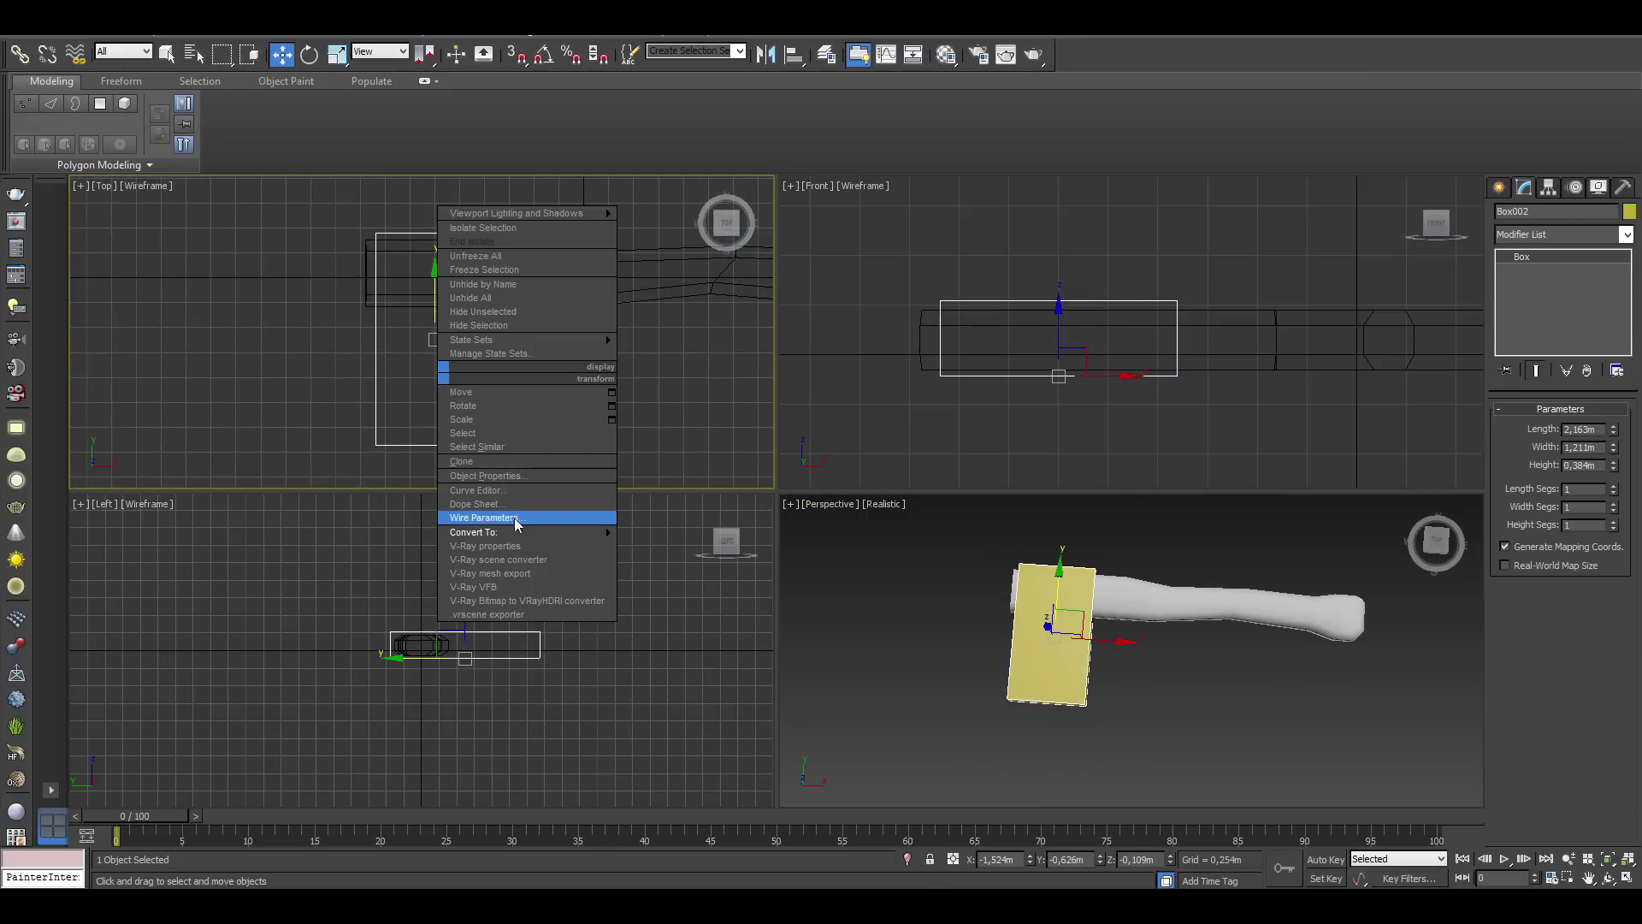
click(657, 547)
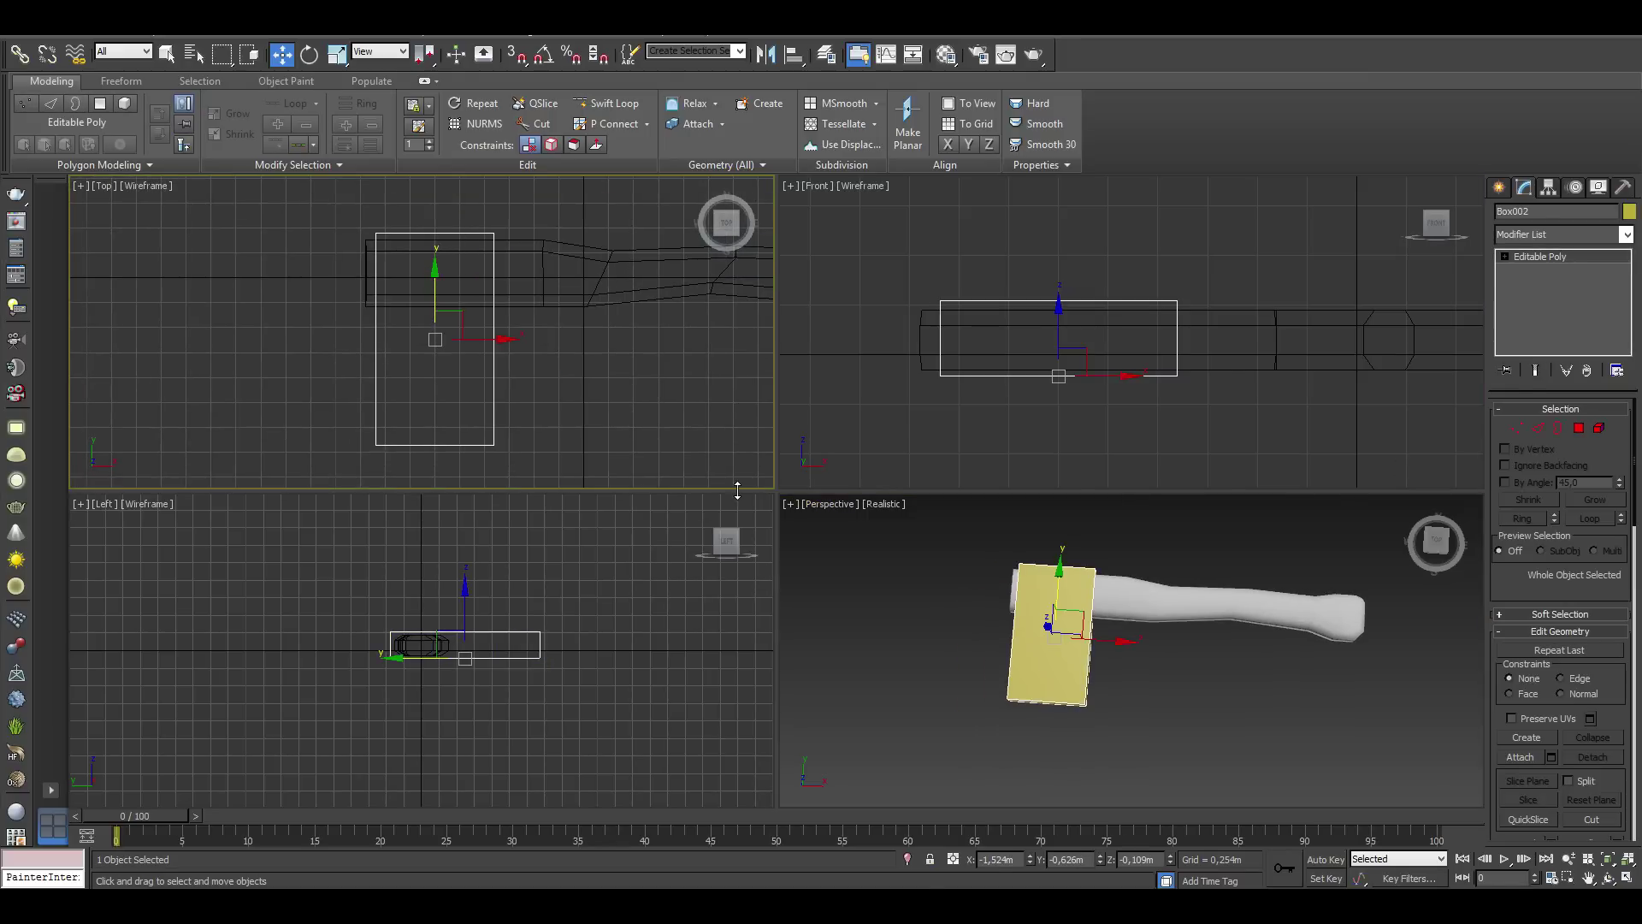
Select the head box's lower vertices and slice horizontally across the box
click(1516, 430)
middle_drag(528, 480, 563, 462)
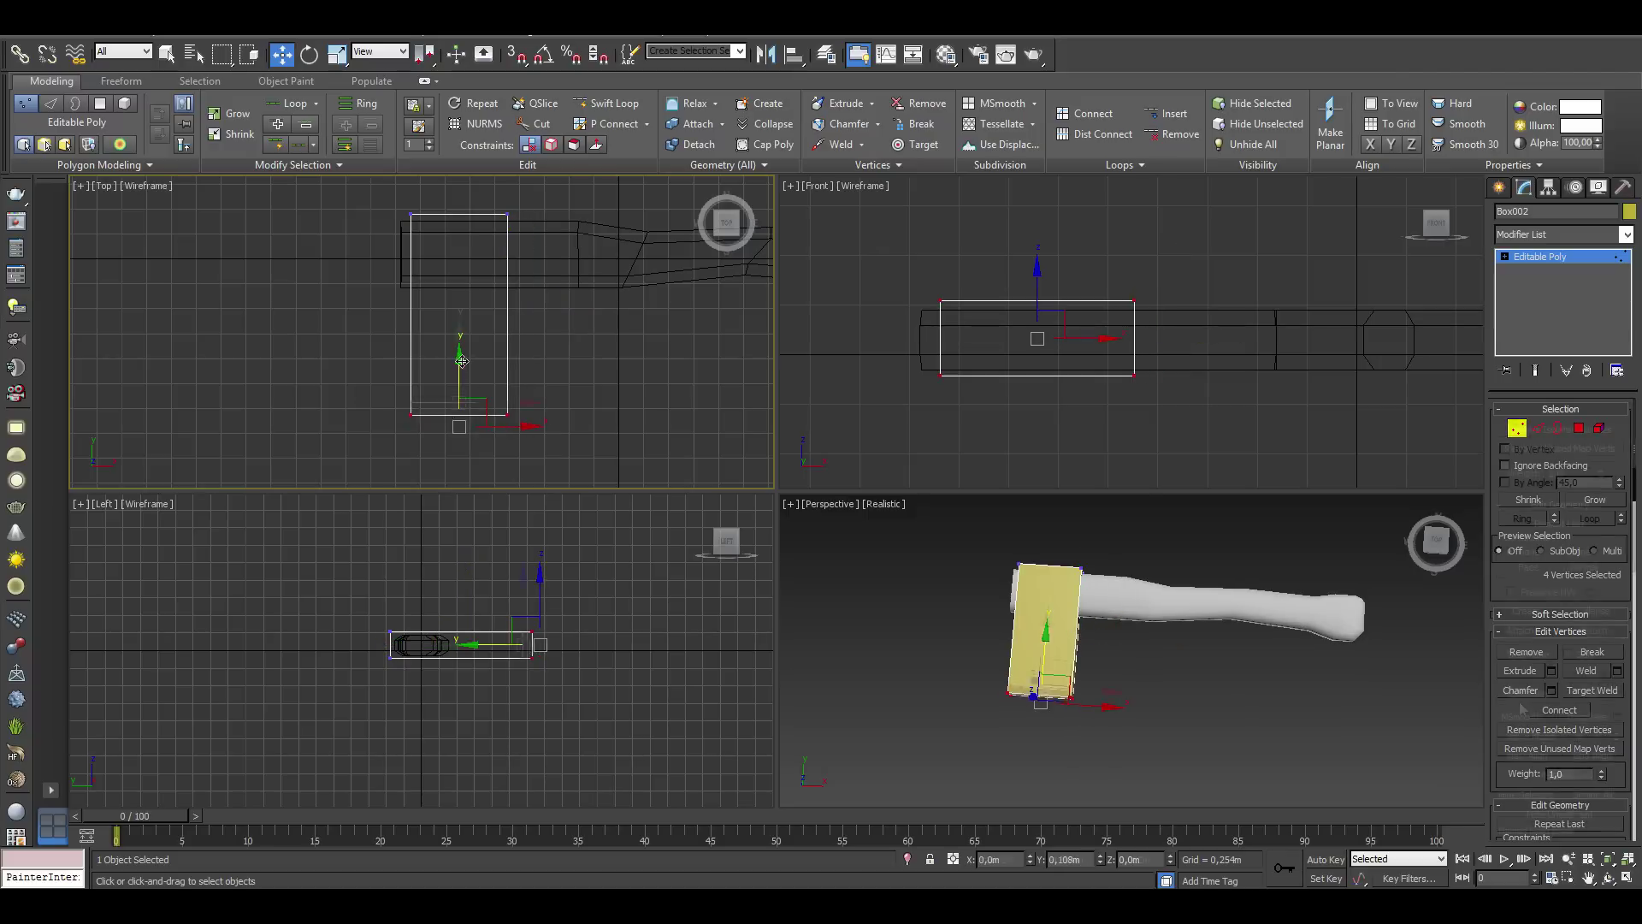
key(ctrl+shift+q)
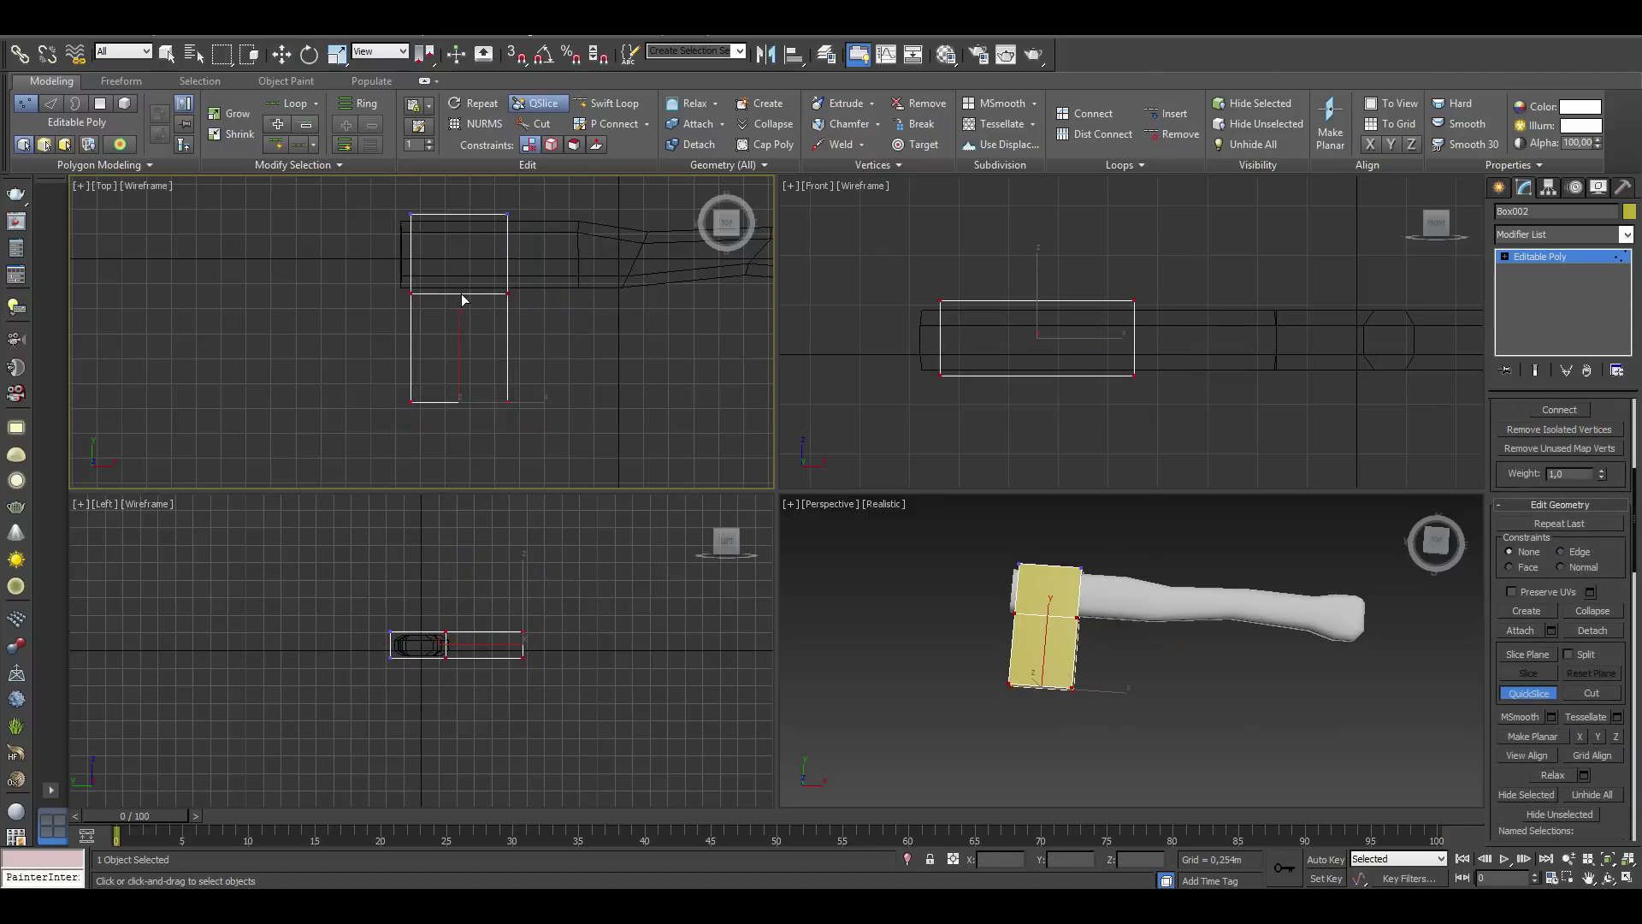
click(455, 334)
click(524, 347)
click(288, 60)
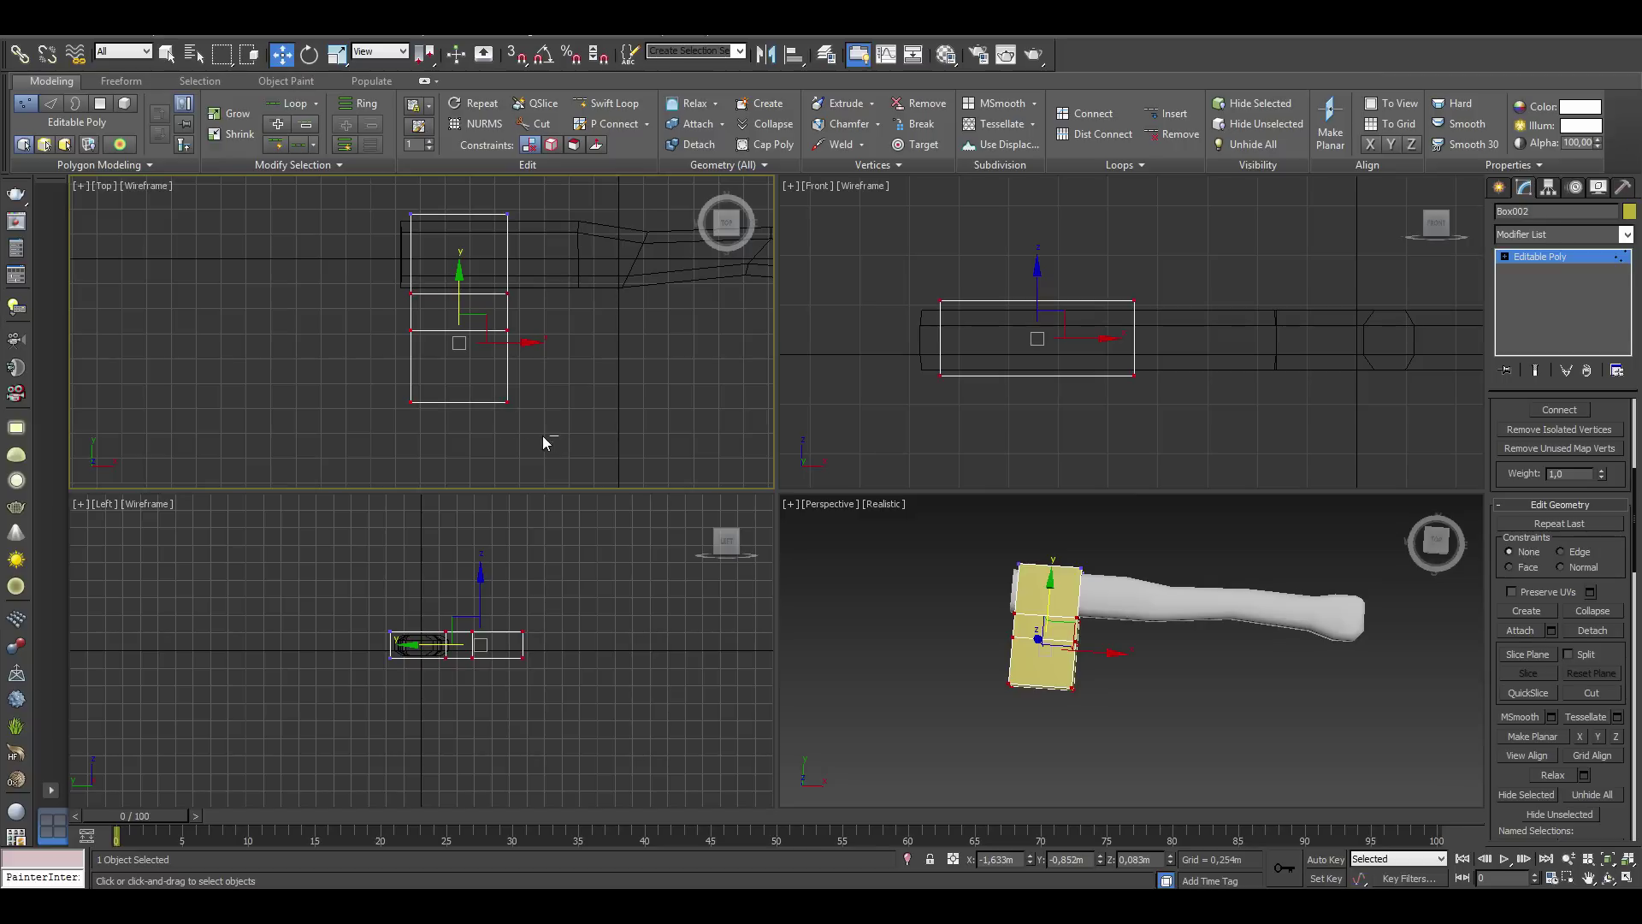
Scale the head's bottom wider to flare the blade, then select its corner vertices
key(r)
scroll(450, 408, up, 3)
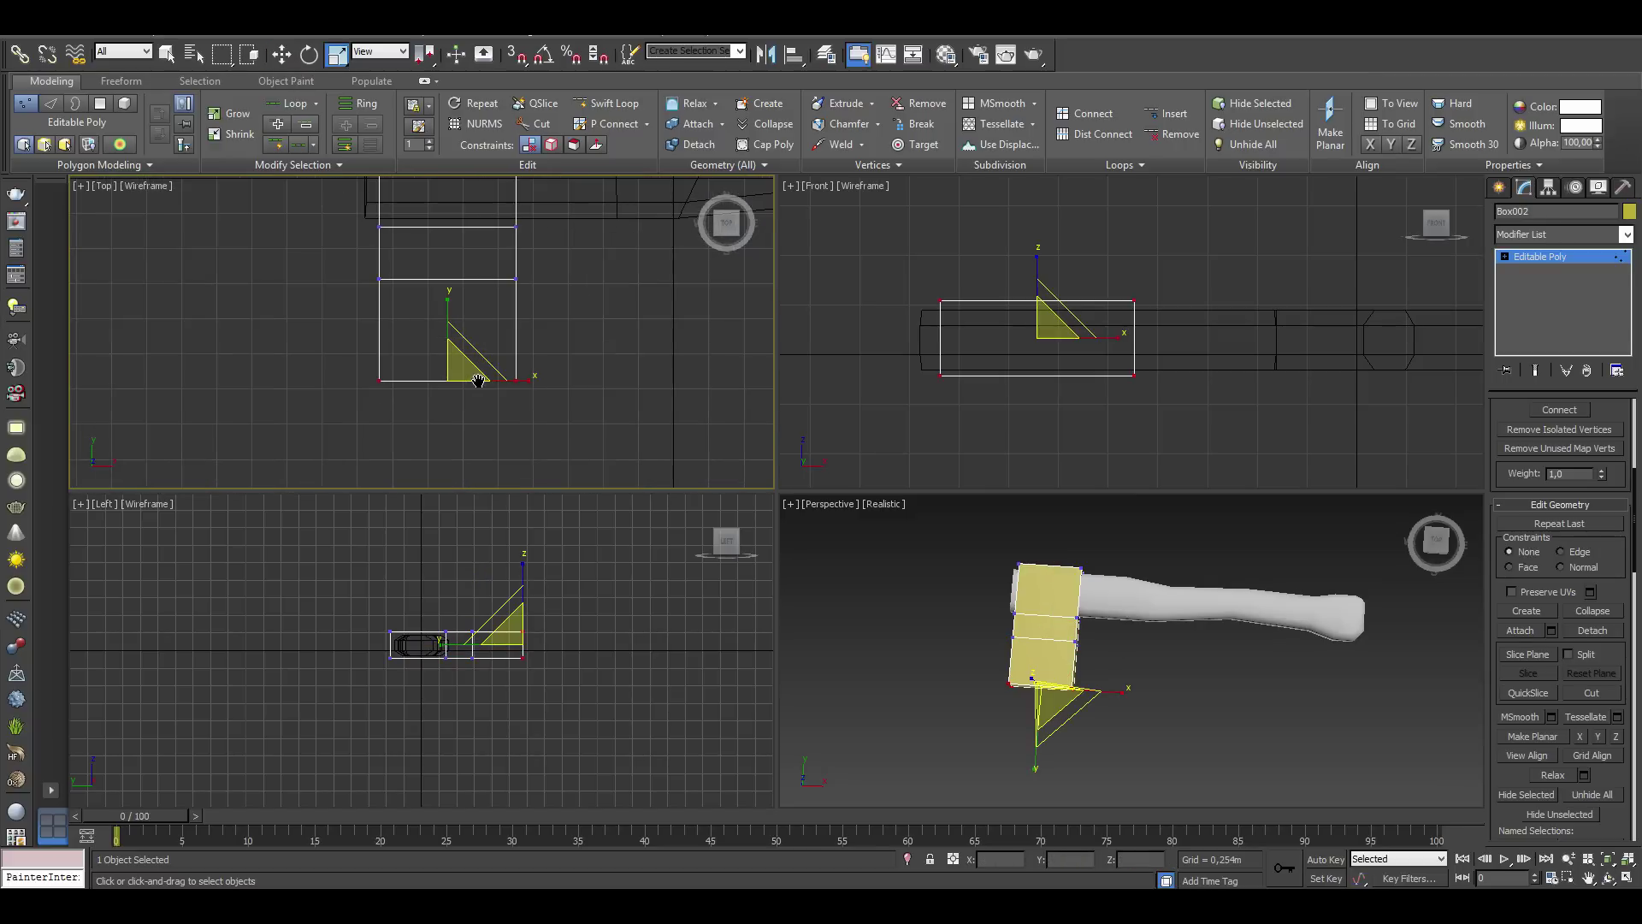
drag(509, 399, 541, 385)
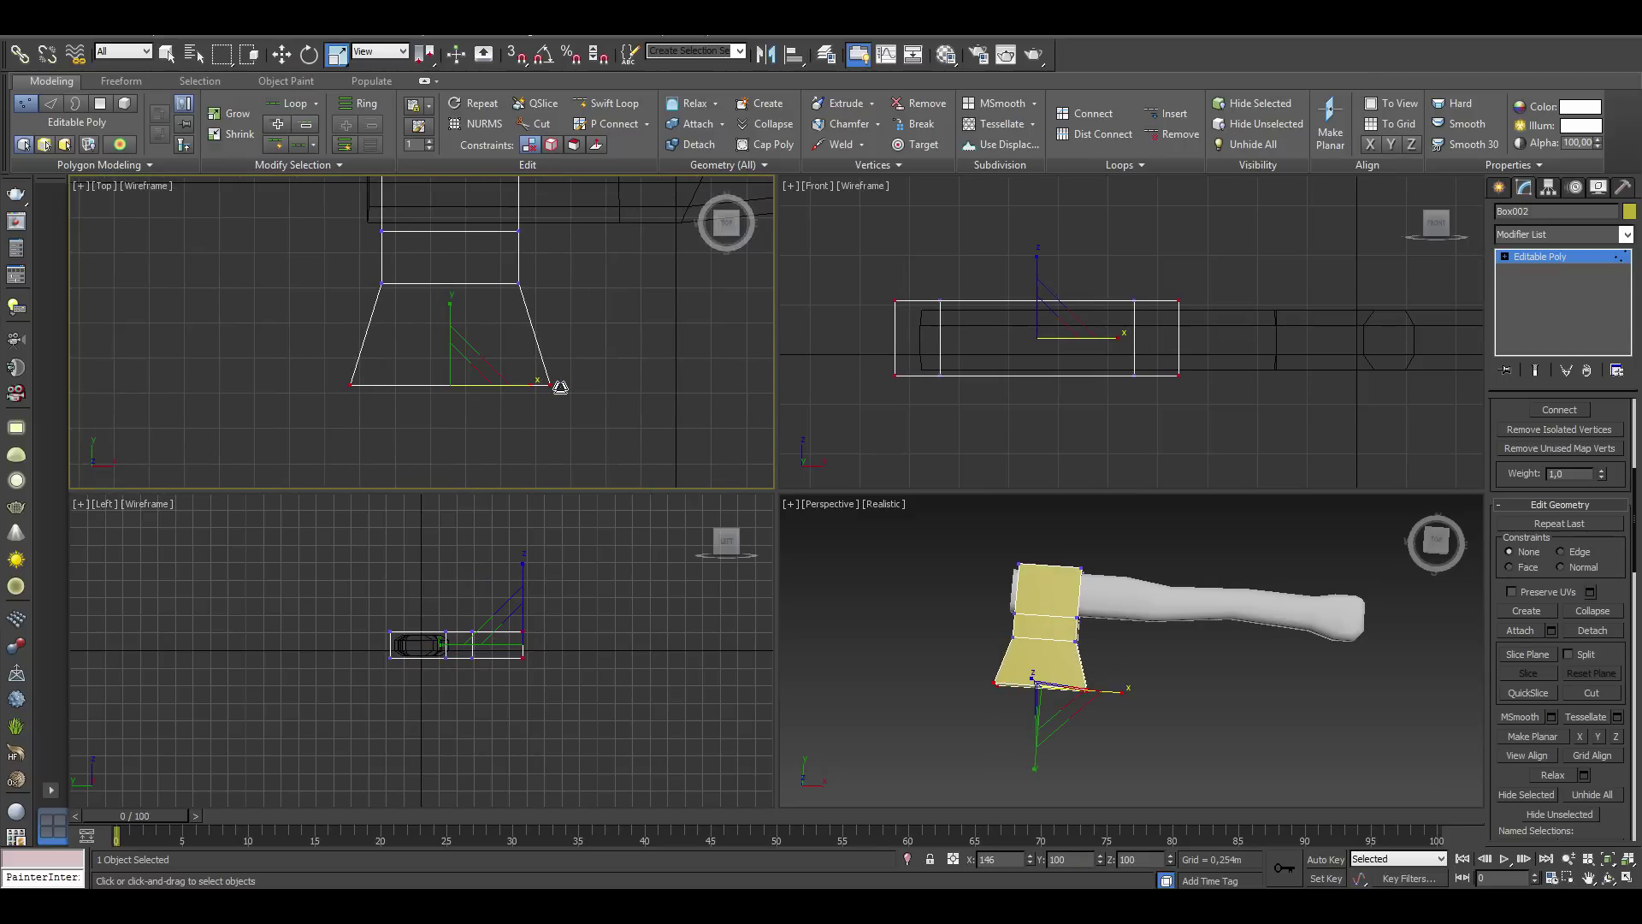
key(1)
drag(615, 432, 525, 366)
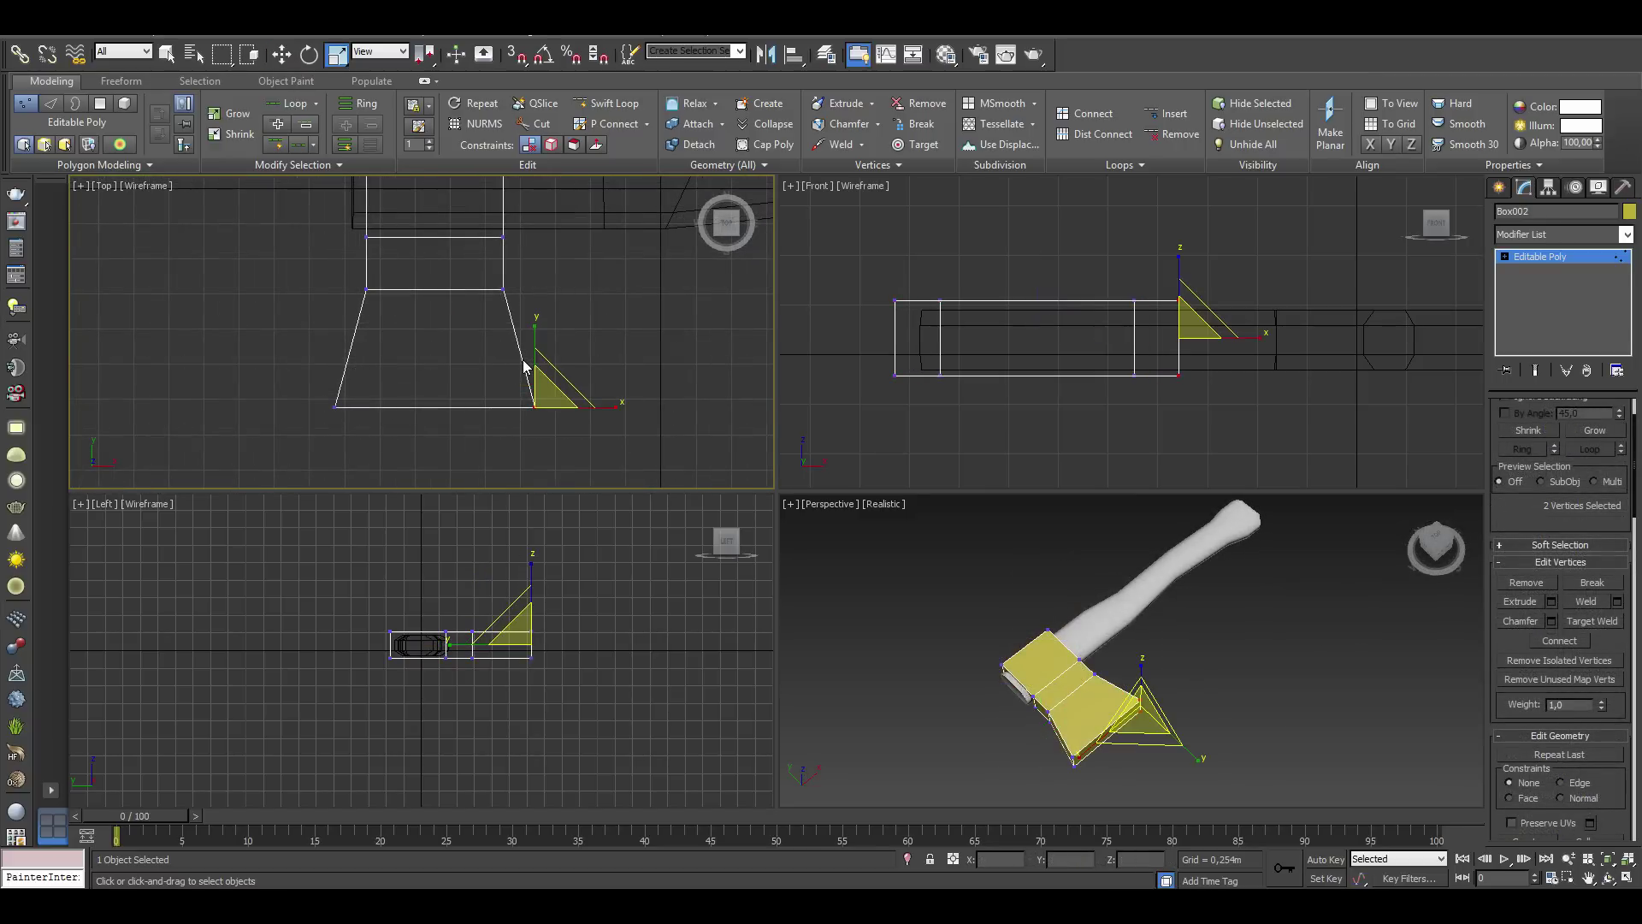
scroll(1520, 511, down, 1)
scroll(1521, 513, down, 1)
scroll(1525, 519, down, 2)
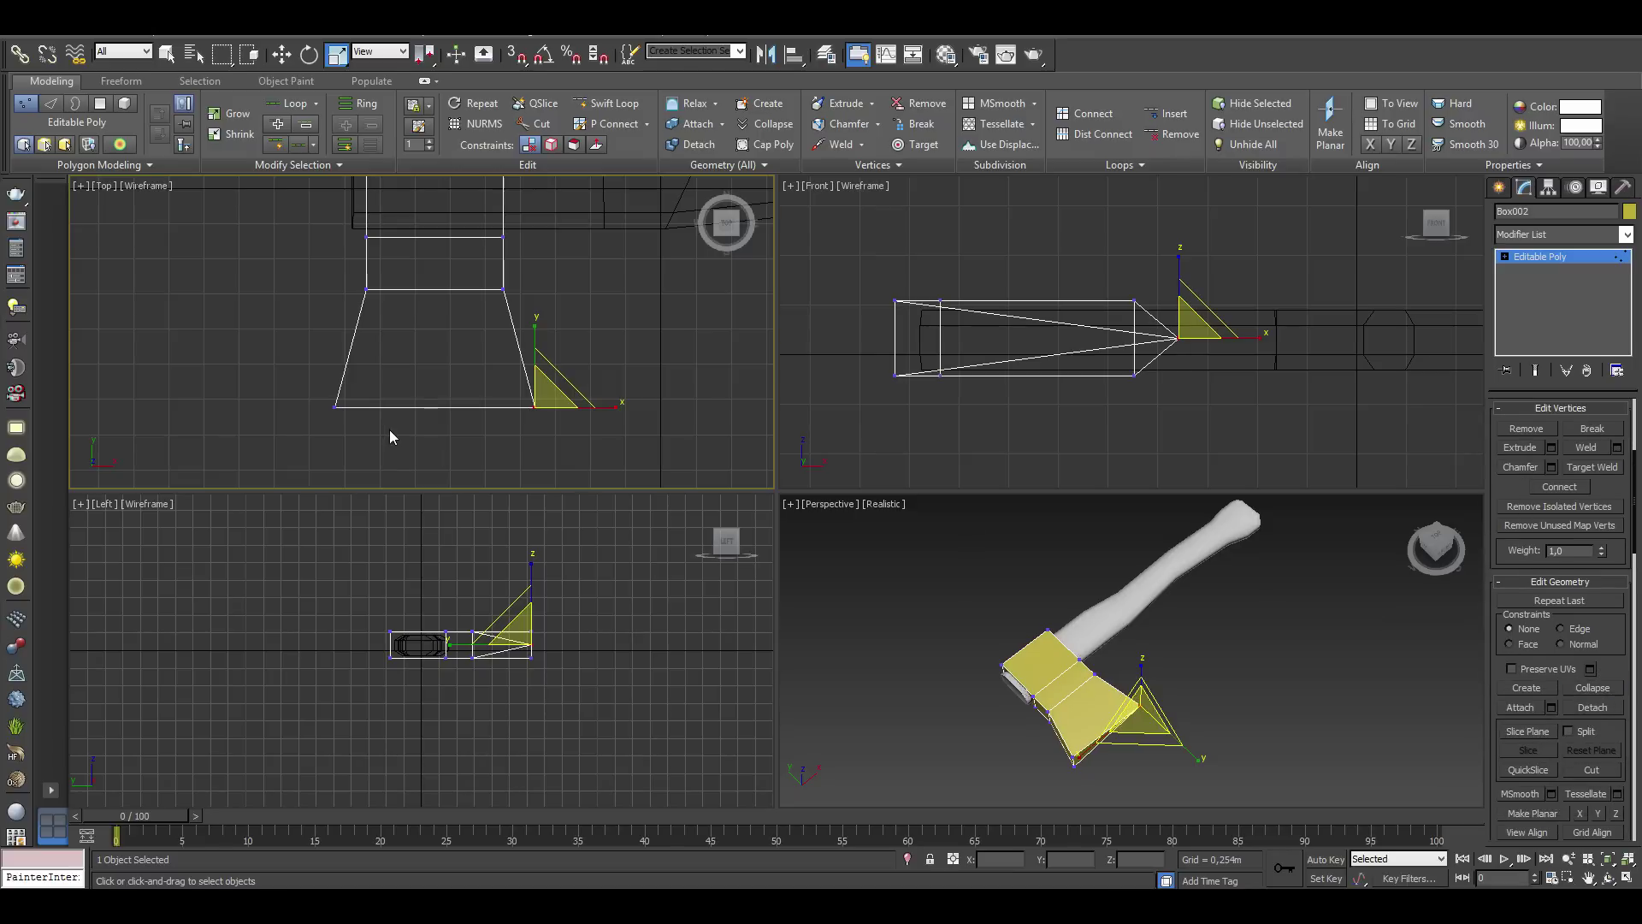
drag(389, 430, 316, 386)
Select the head's middle vertices from the side, then its edges in Edge mode
alt+middle_drag(1069, 725, 817, 542)
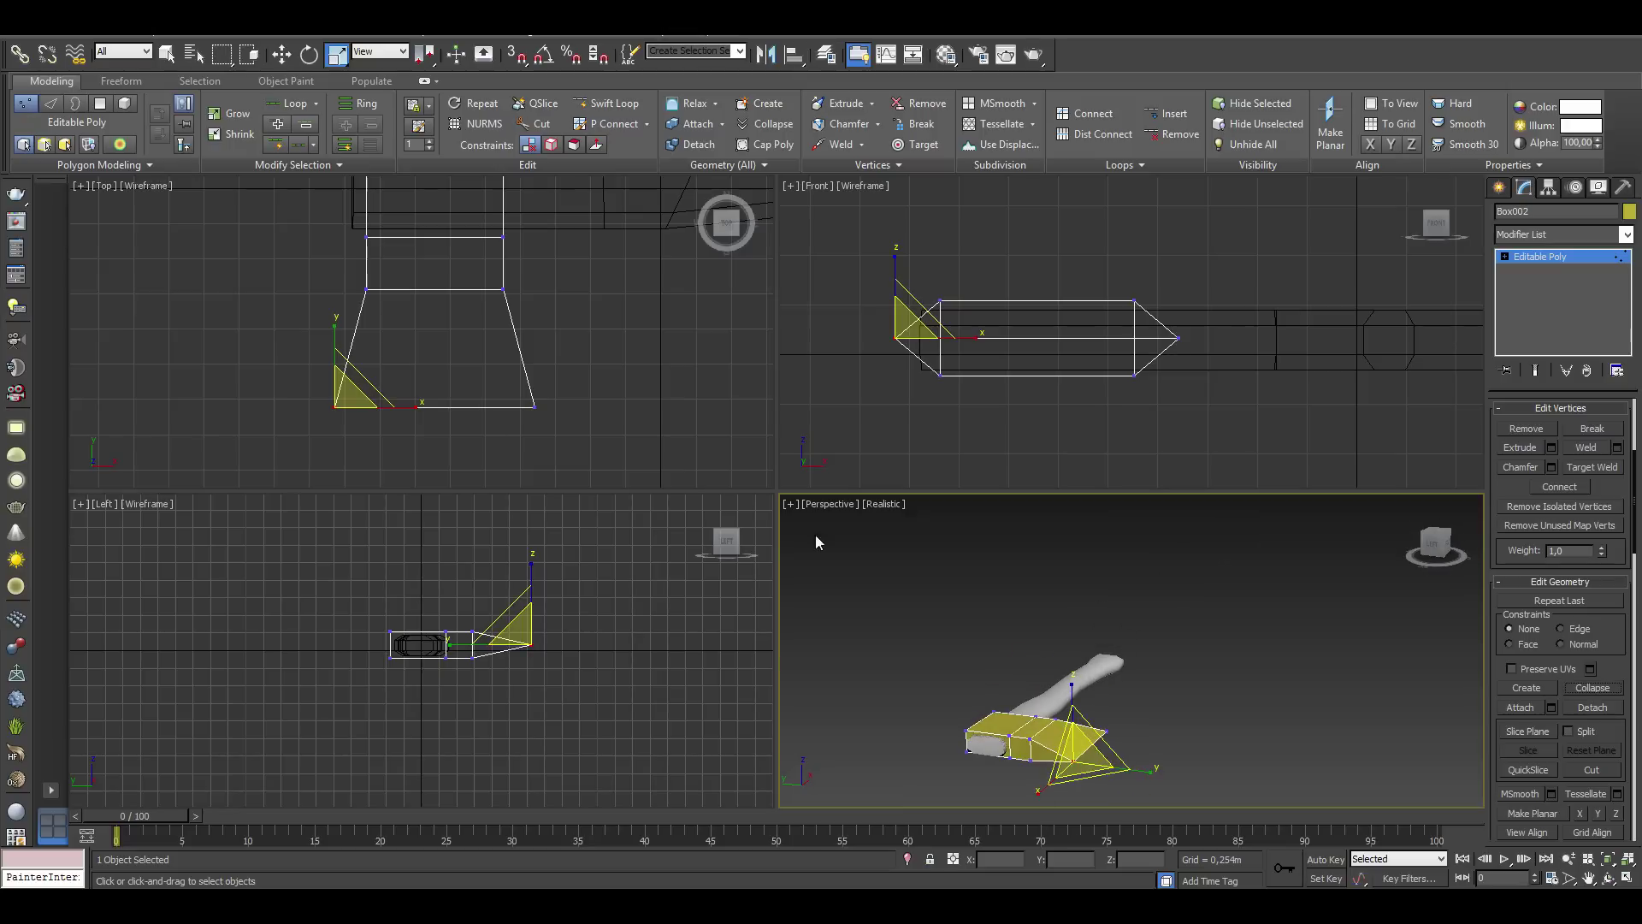
scroll(439, 599, up, 4)
mouse_move(494, 732)
mouse_down()
mouse_move(439, 587)
mouse_move(367, 715)
mouse_up()
key(2)
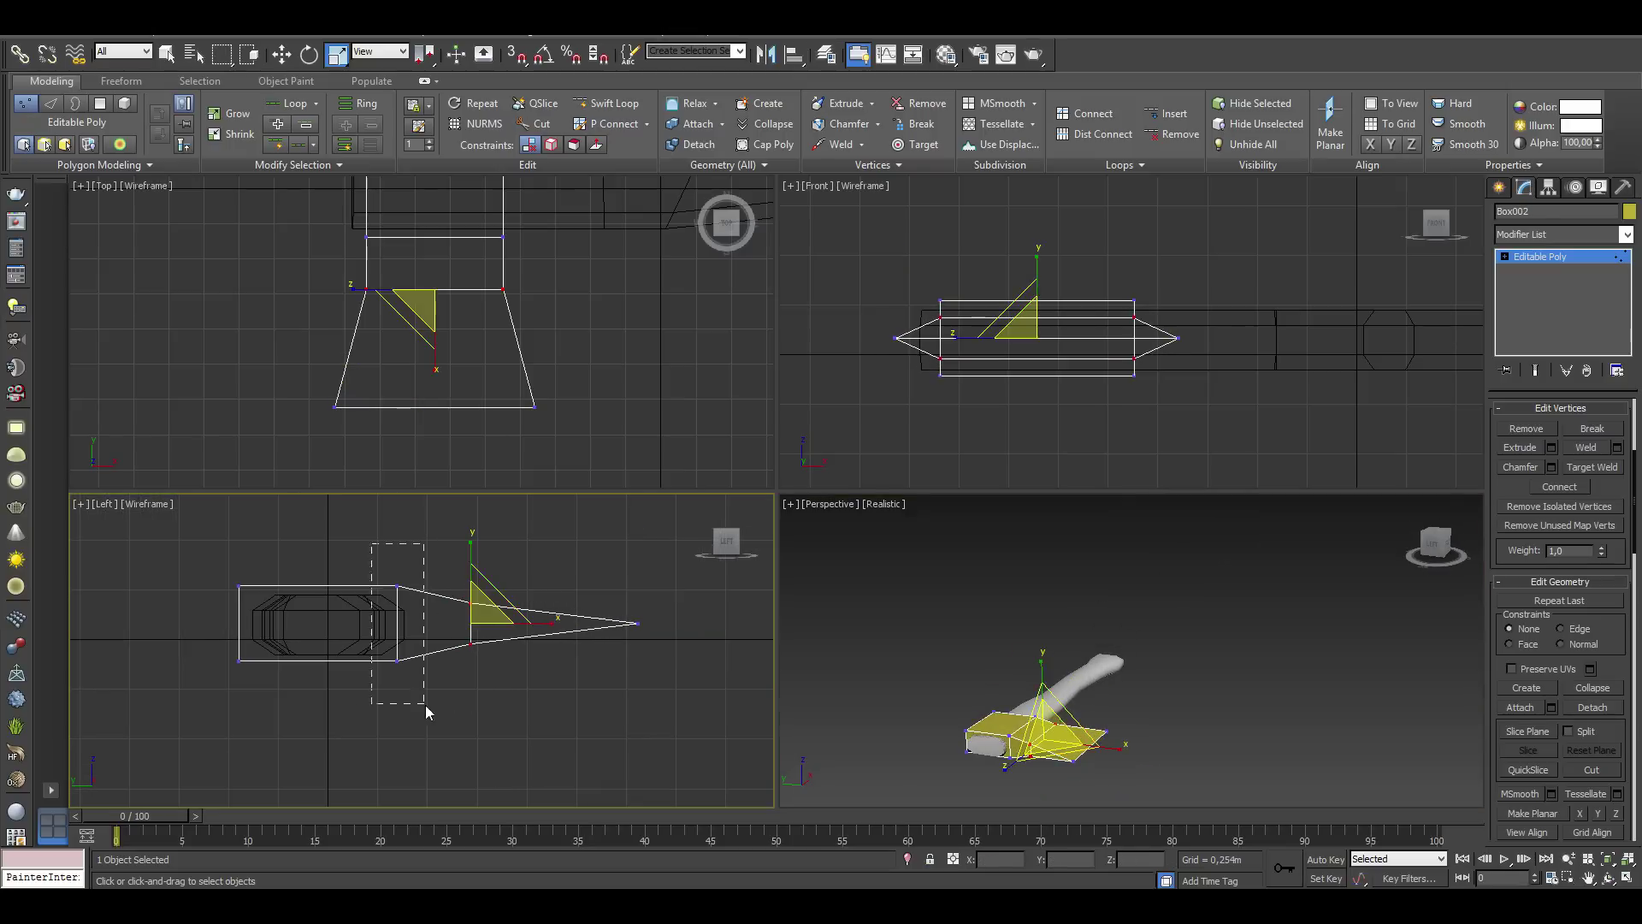
scroll(1027, 685, up, 4)
mouse_move(1026, 684)
alt+middle_down()
mouse_move(985, 647)
mouse_move(1026, 668)
alt+middle_up()
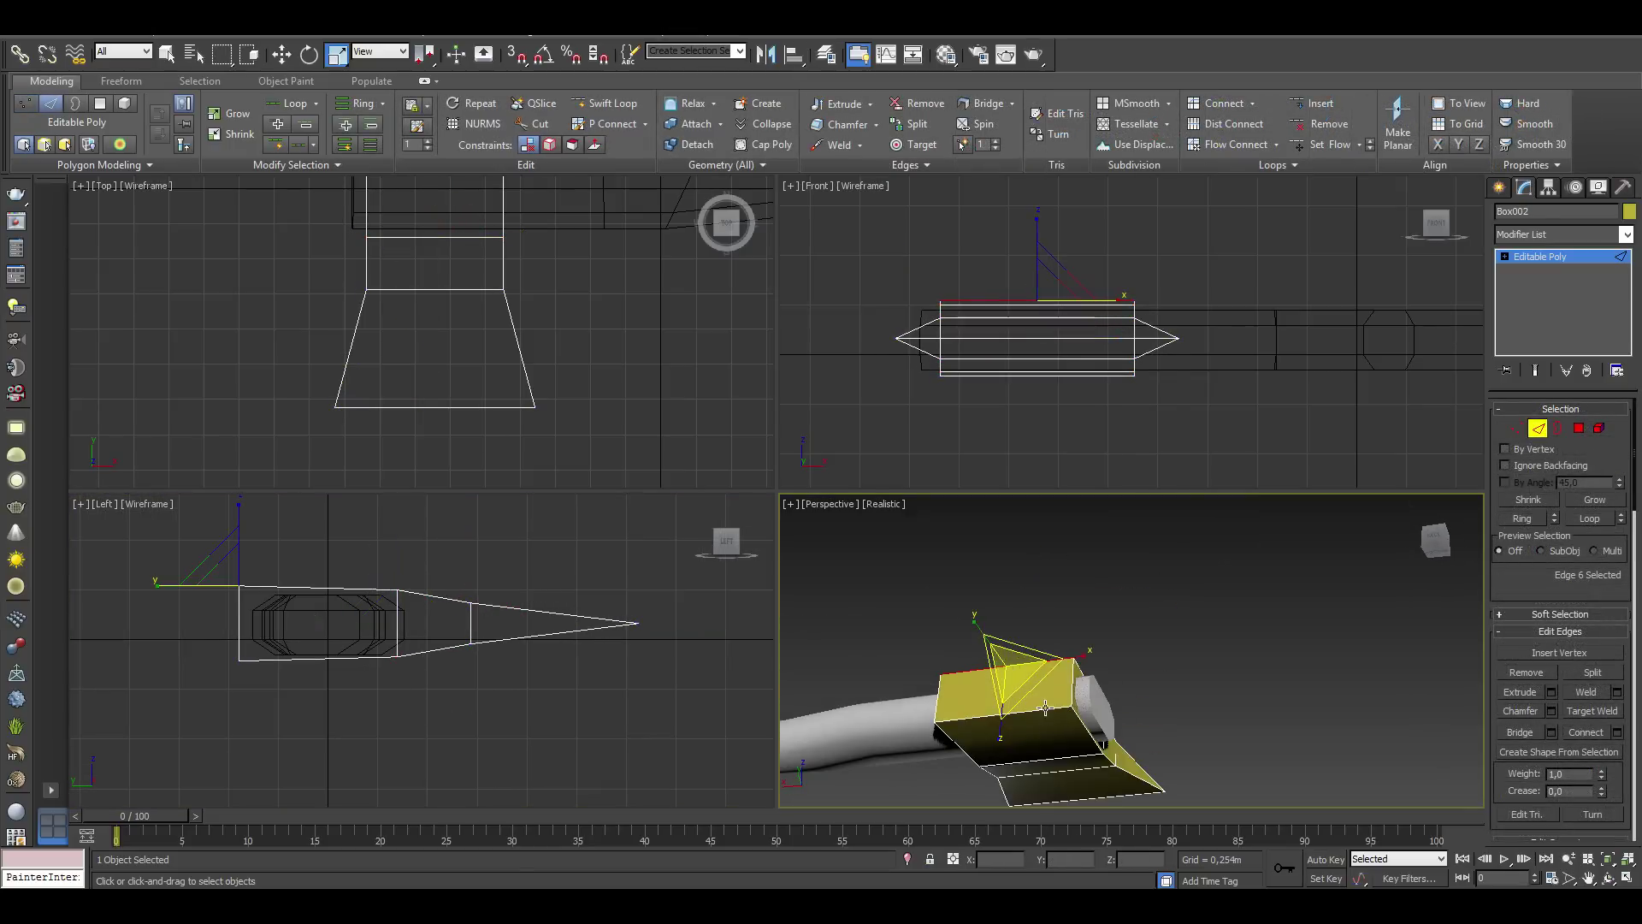
Chamfer the axe head's two top edges
click(1045, 659)
scroll(1074, 660, up, 3)
scroll(1074, 661, up, 2)
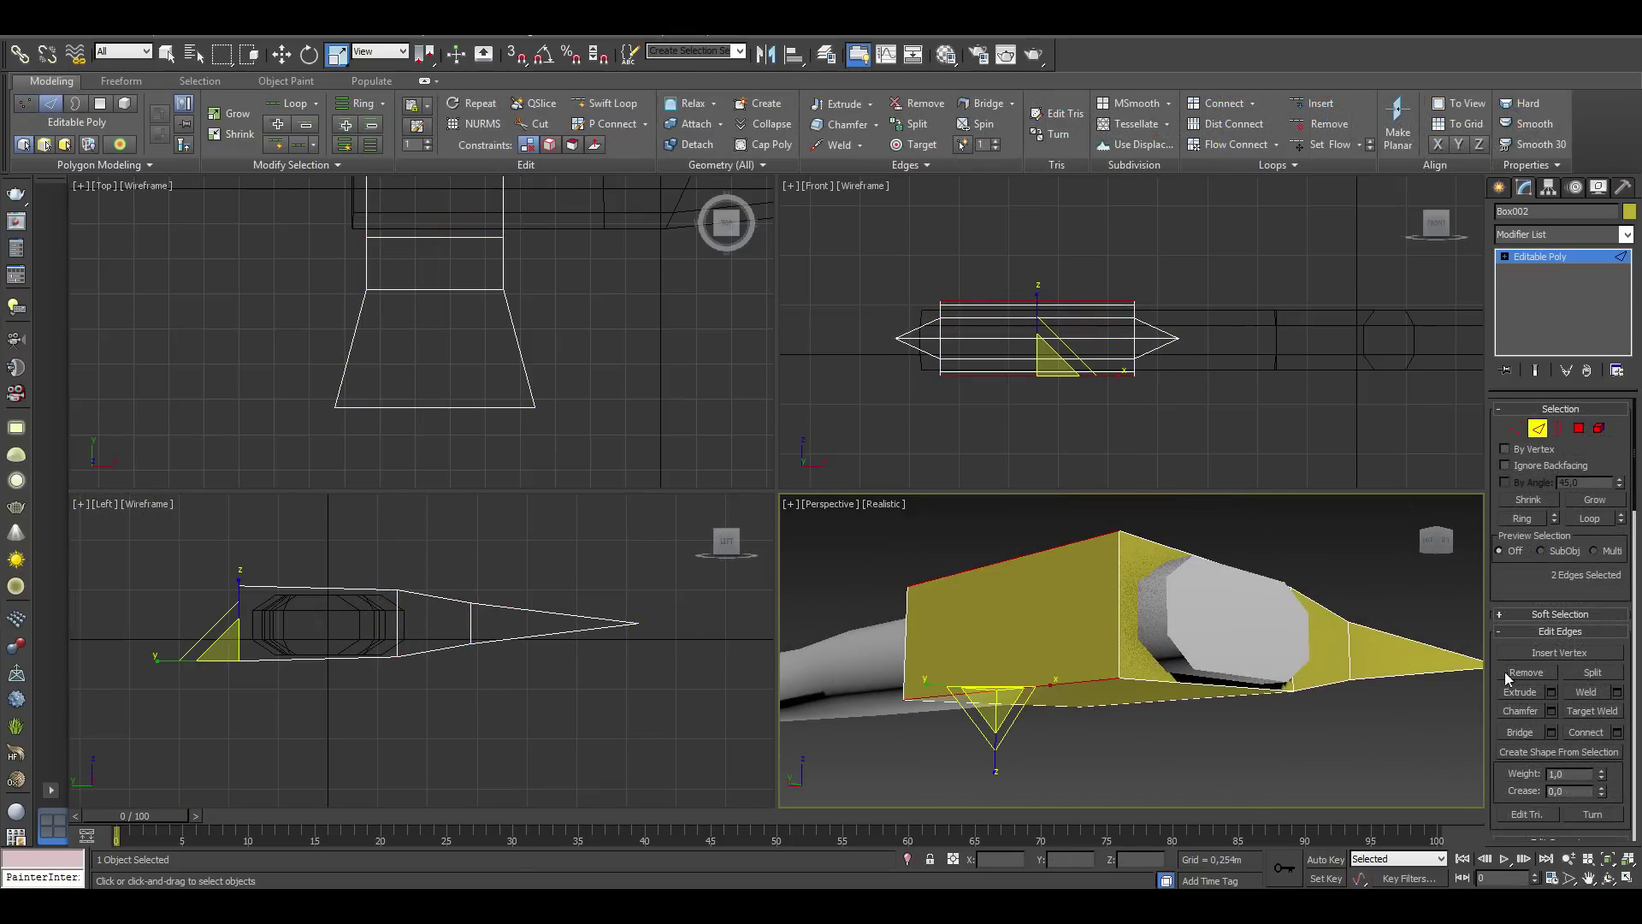
click(1552, 711)
drag(1144, 660, 1146, 650)
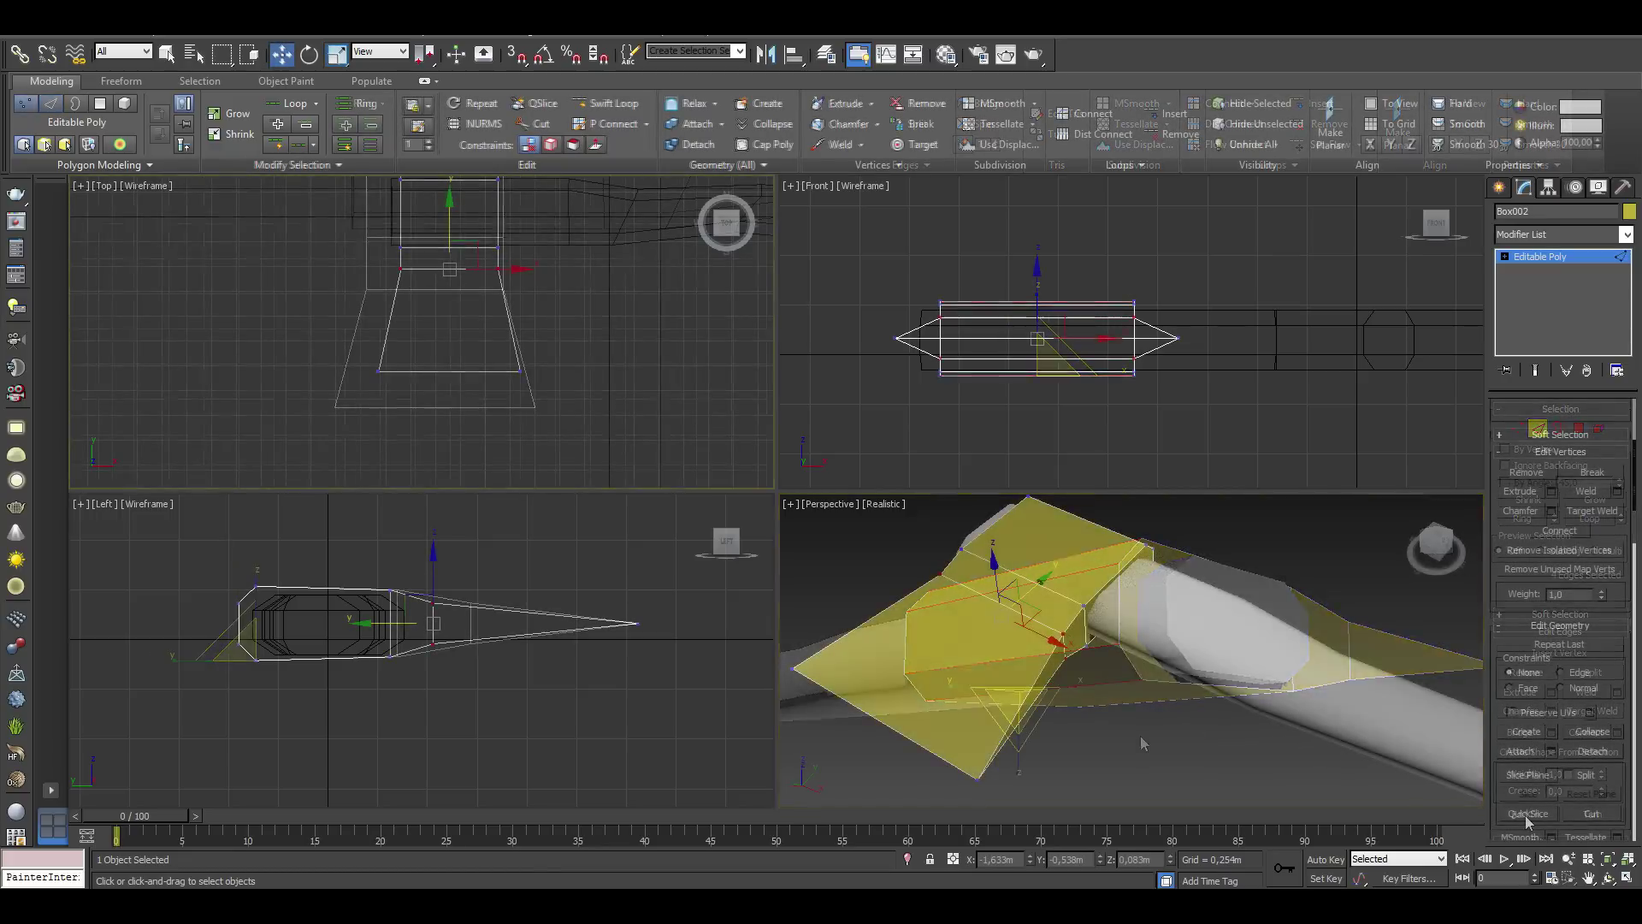
QuickSlice the blade horizontally partway down toward its cutting edge
click(1526, 815)
scroll(457, 366, up, 4)
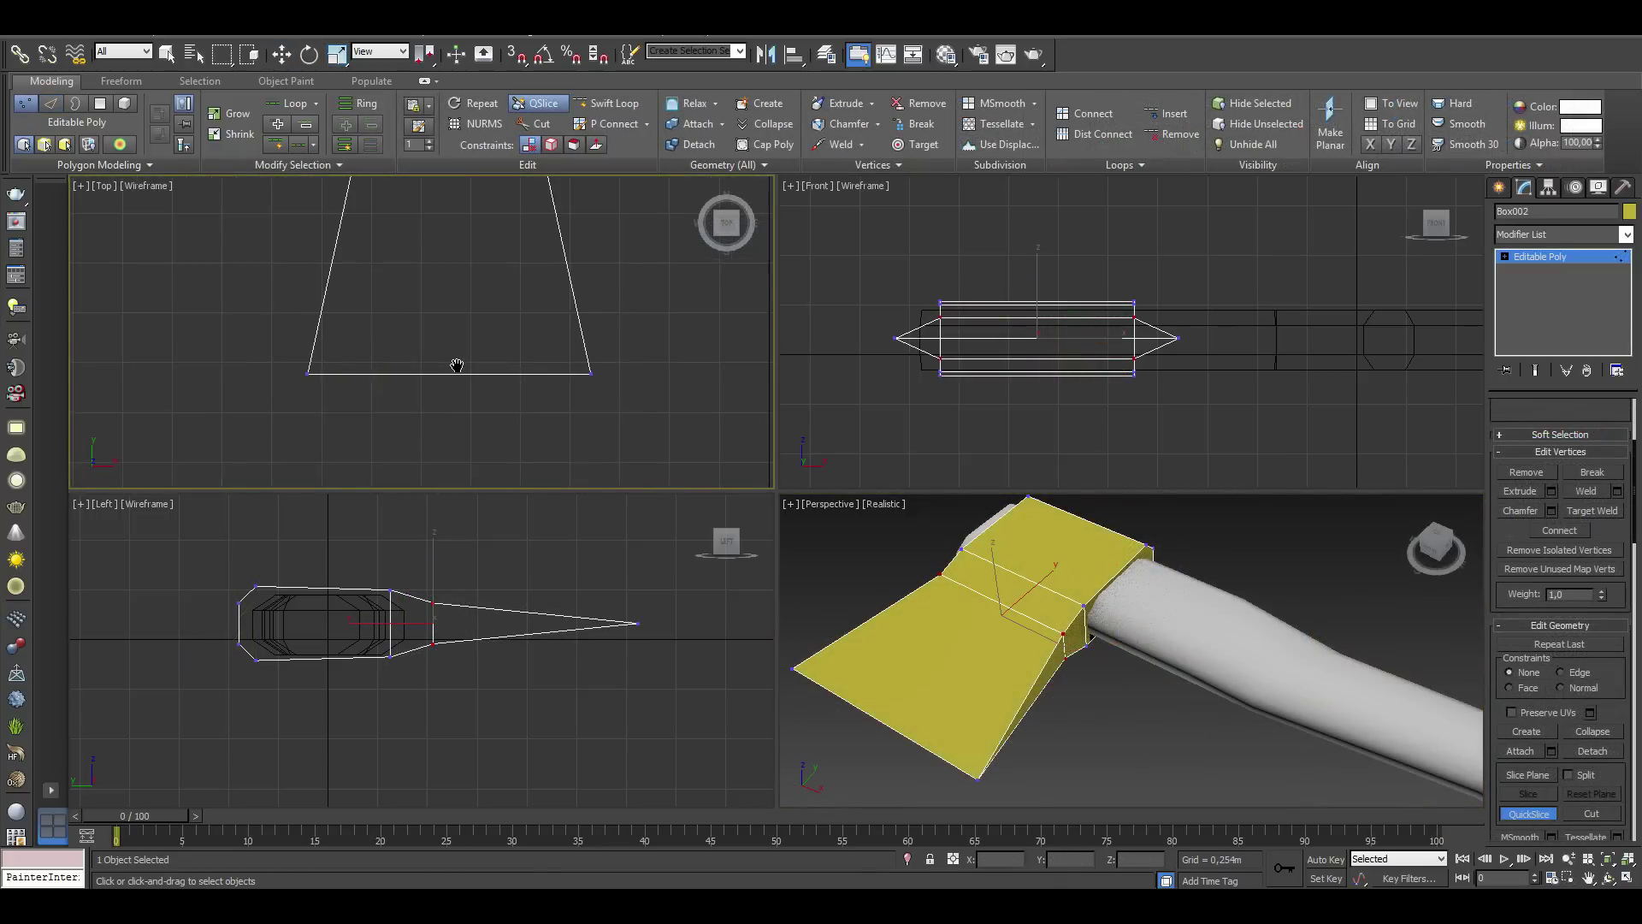
click(433, 361)
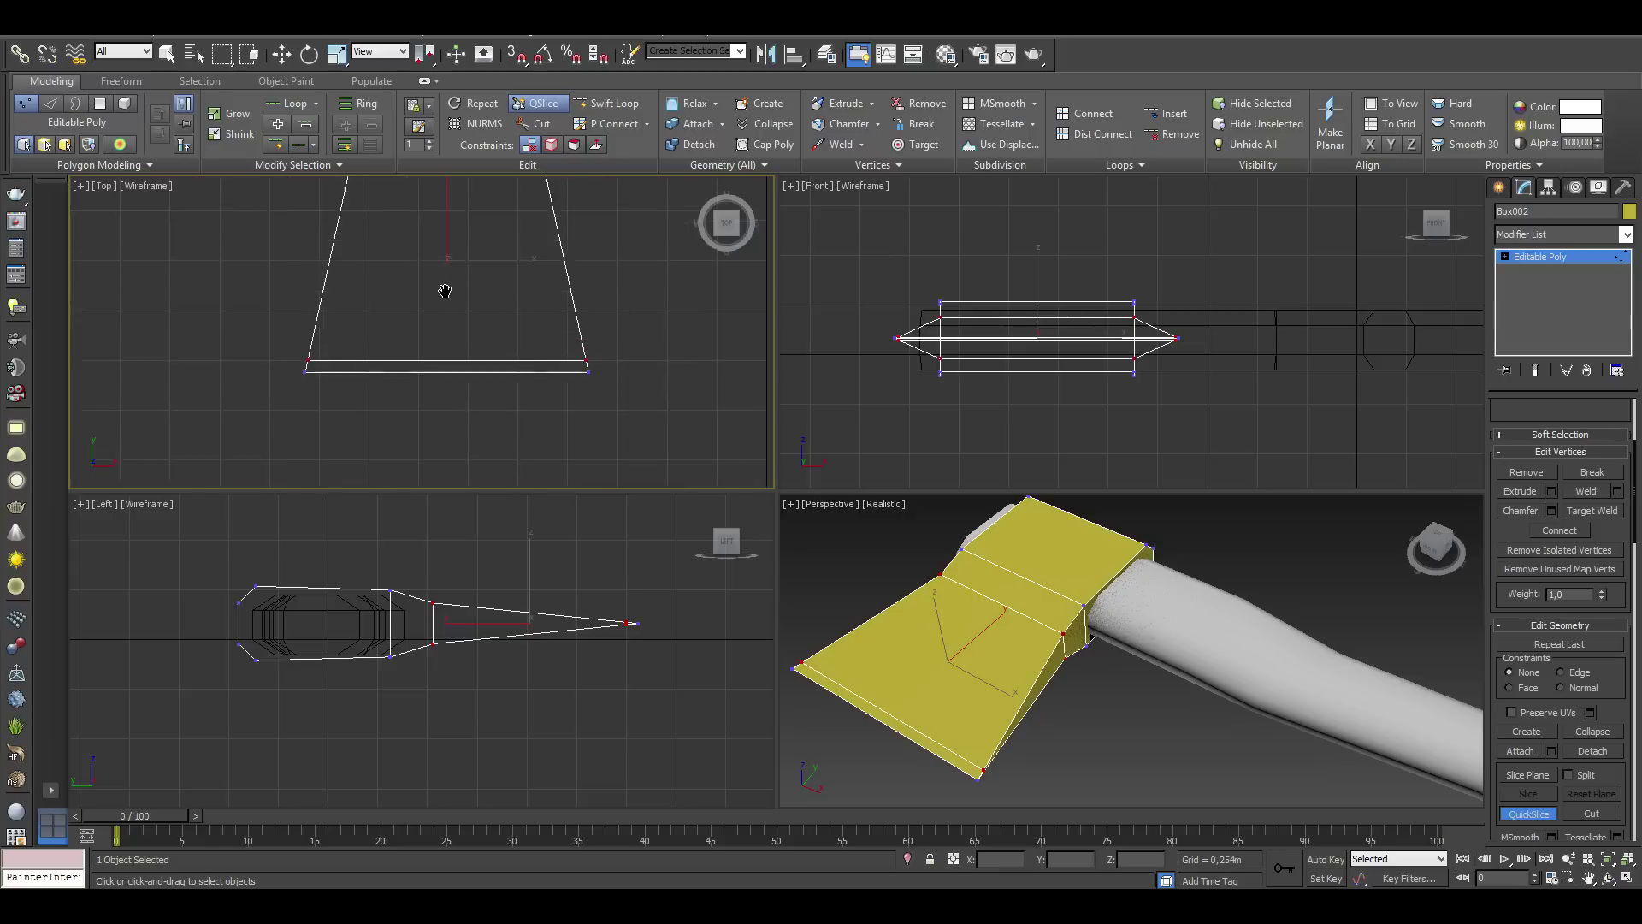
middle_drag(445, 278, 444, 348)
scroll(445, 347, down, 2)
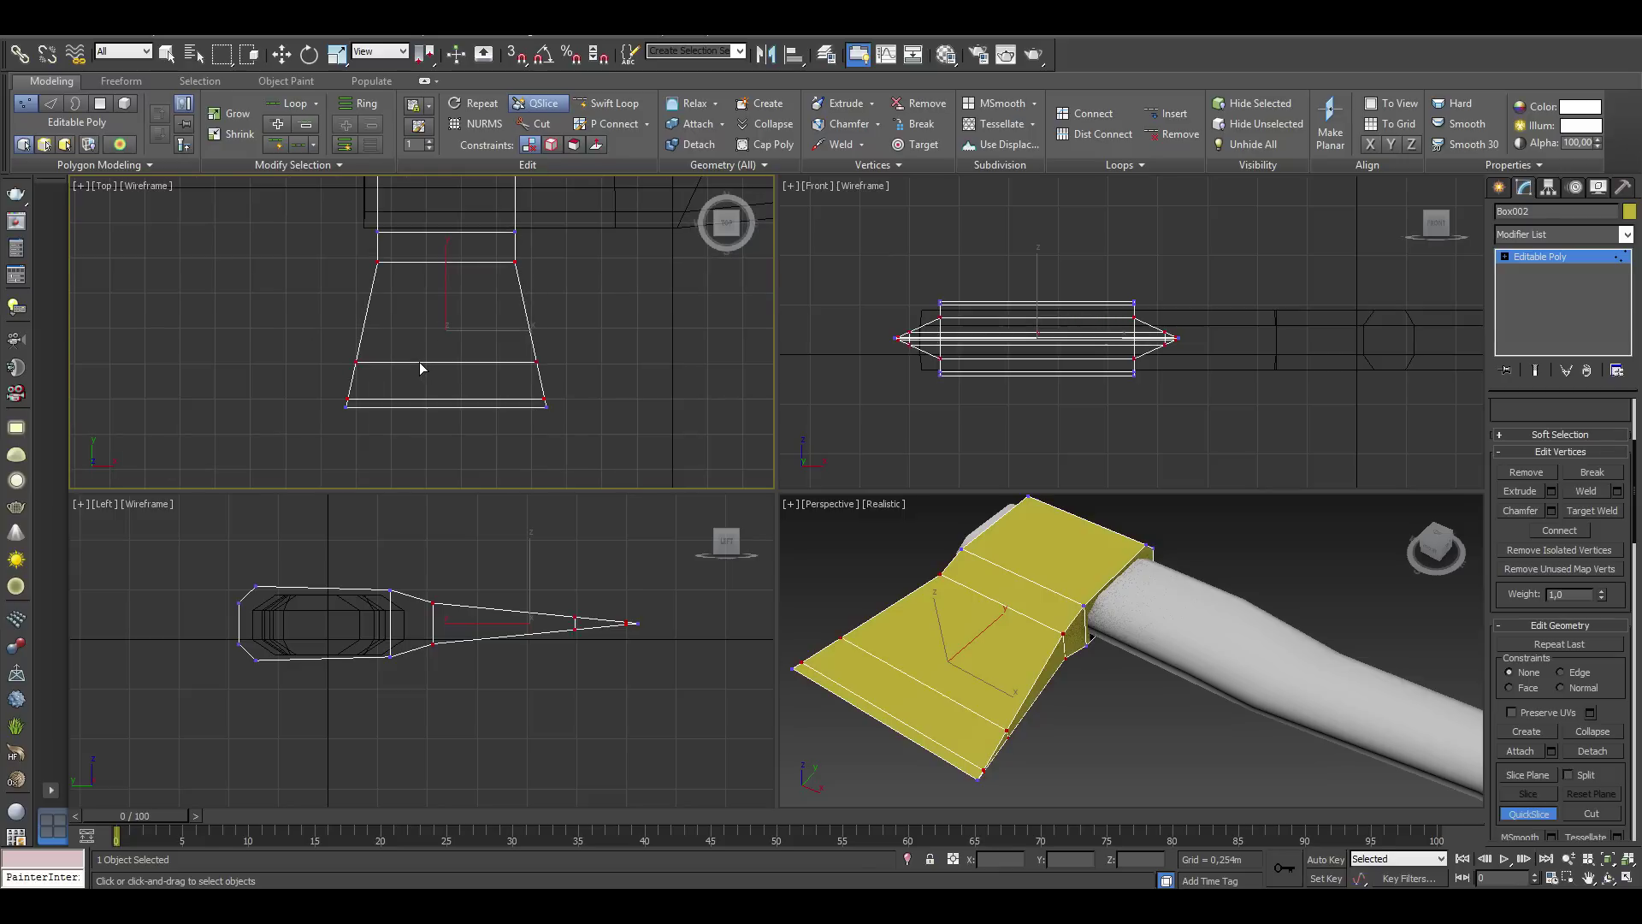
scroll(355, 308, up, 3)
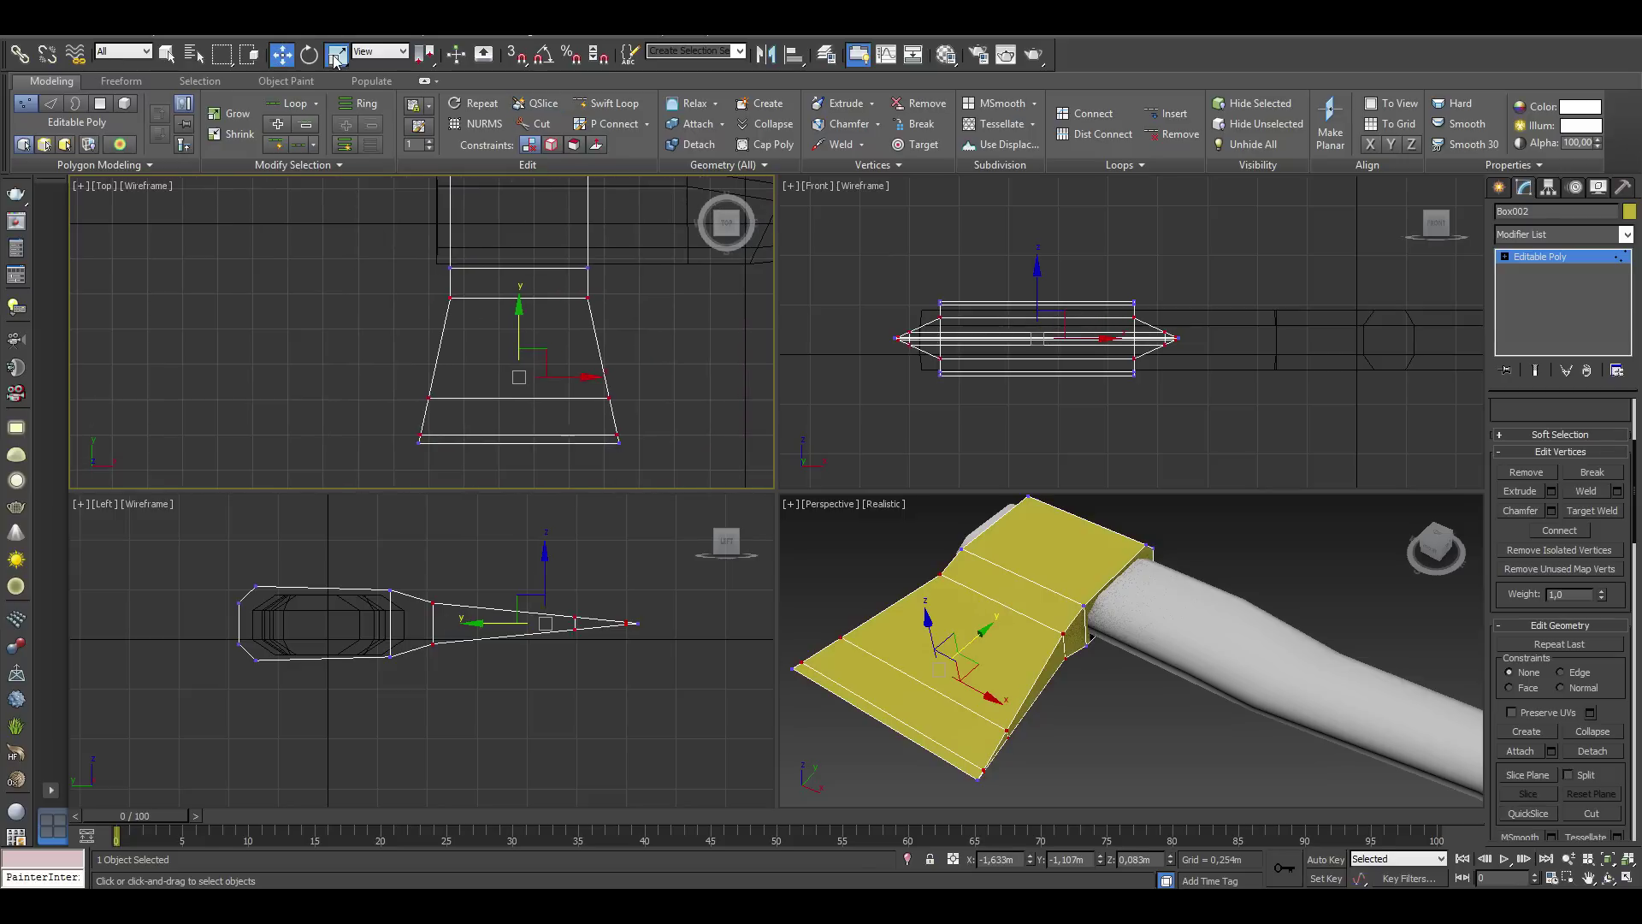
Scale the blade's bottom vertices outward and select the cutting-edge vertices for moving
key(r)
drag(250, 322, 606, 341)
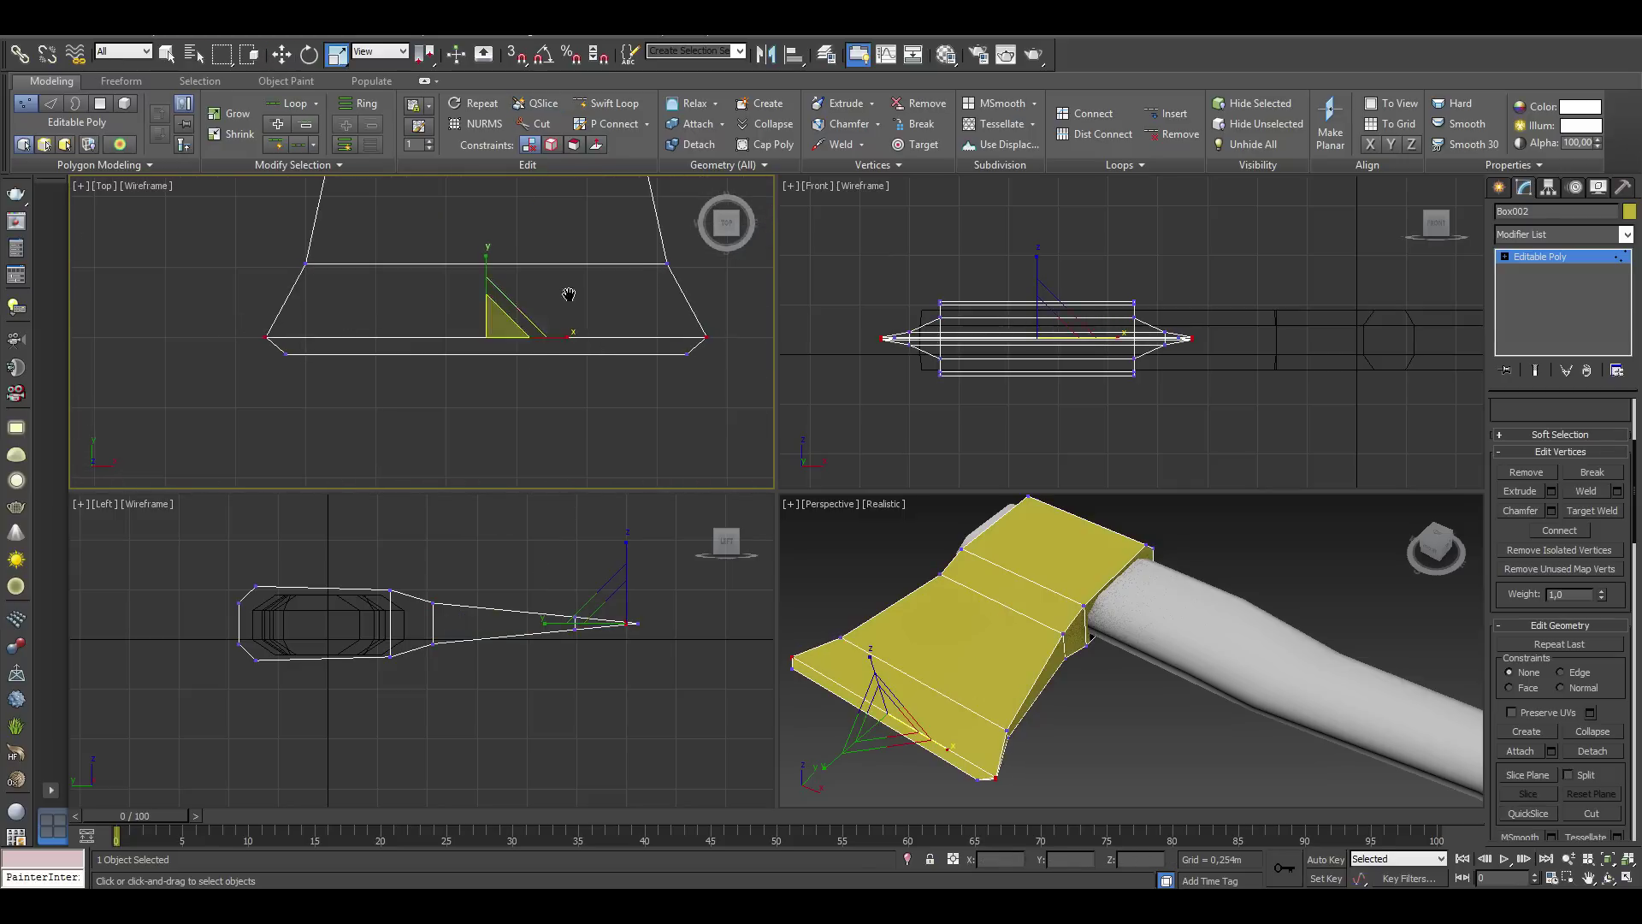
scroll(573, 302, down, 3)
drag(330, 348, 637, 396)
key(w)
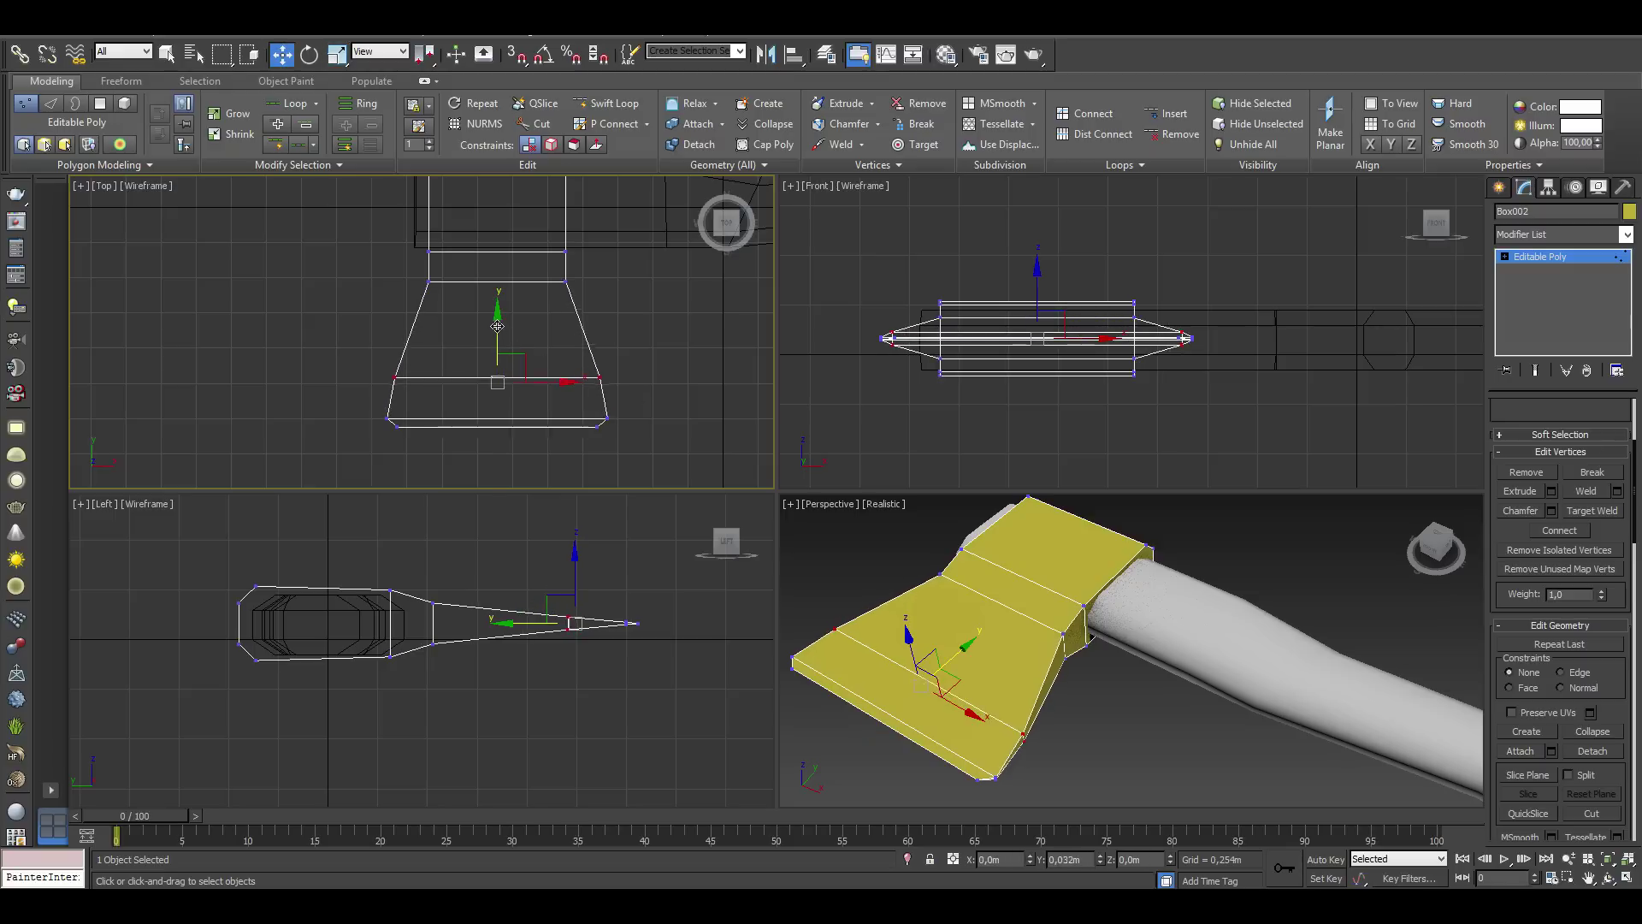
drag(496, 315, 496, 316)
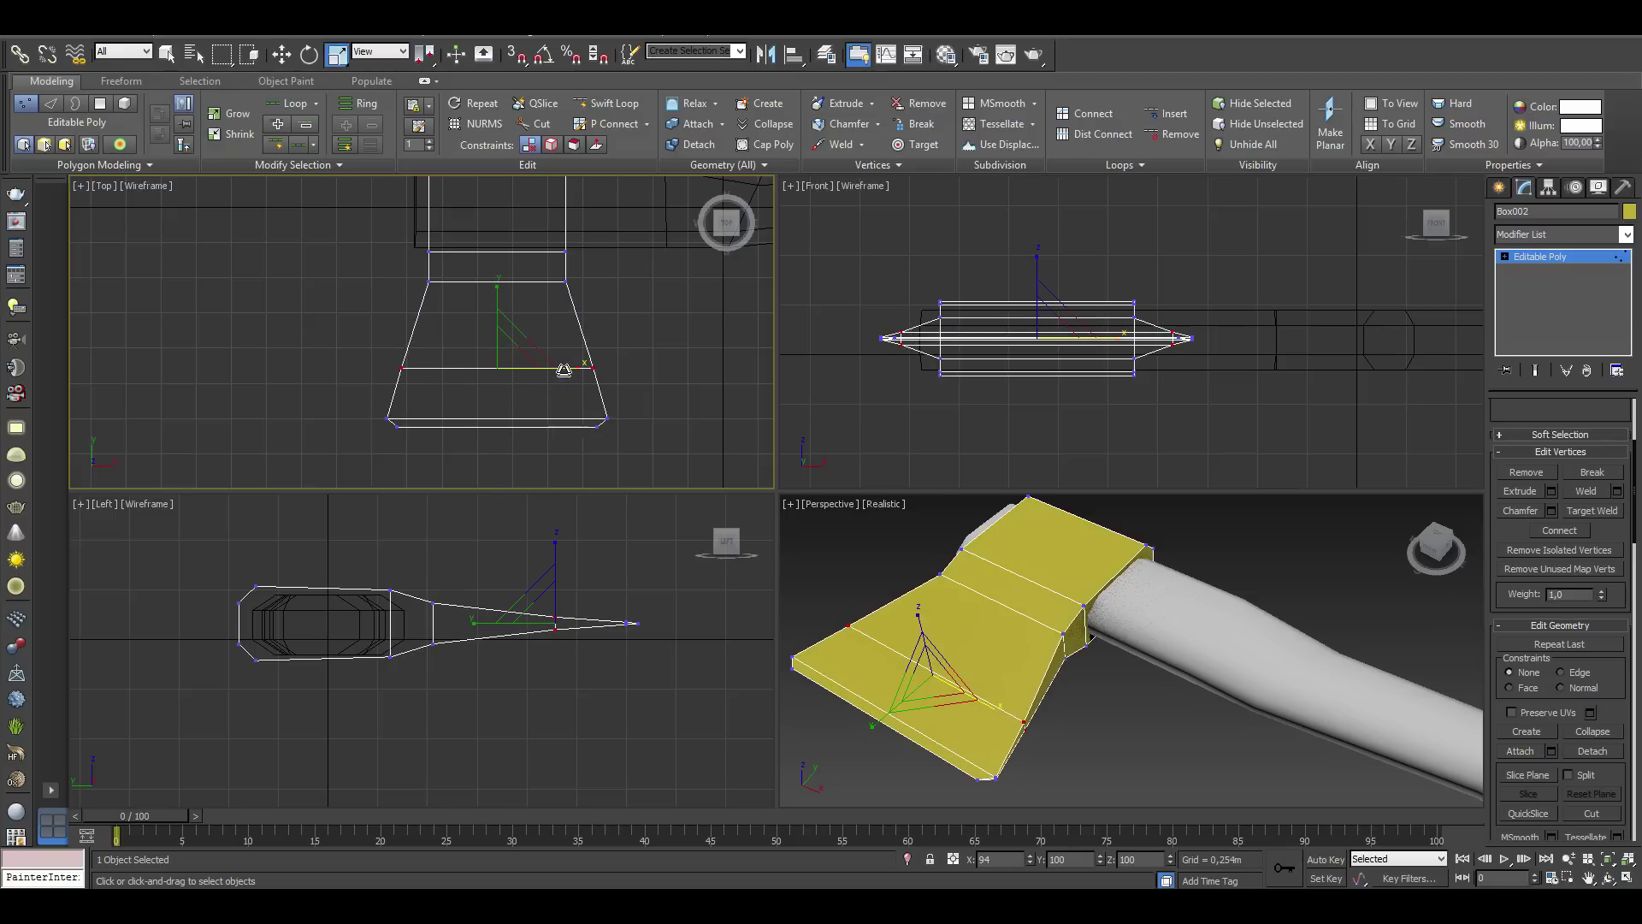
Select the blade's right-side vertices and recenter the Top view on the axe head
scroll(416, 385, down, 2)
drag(569, 355, 530, 428)
key(w)
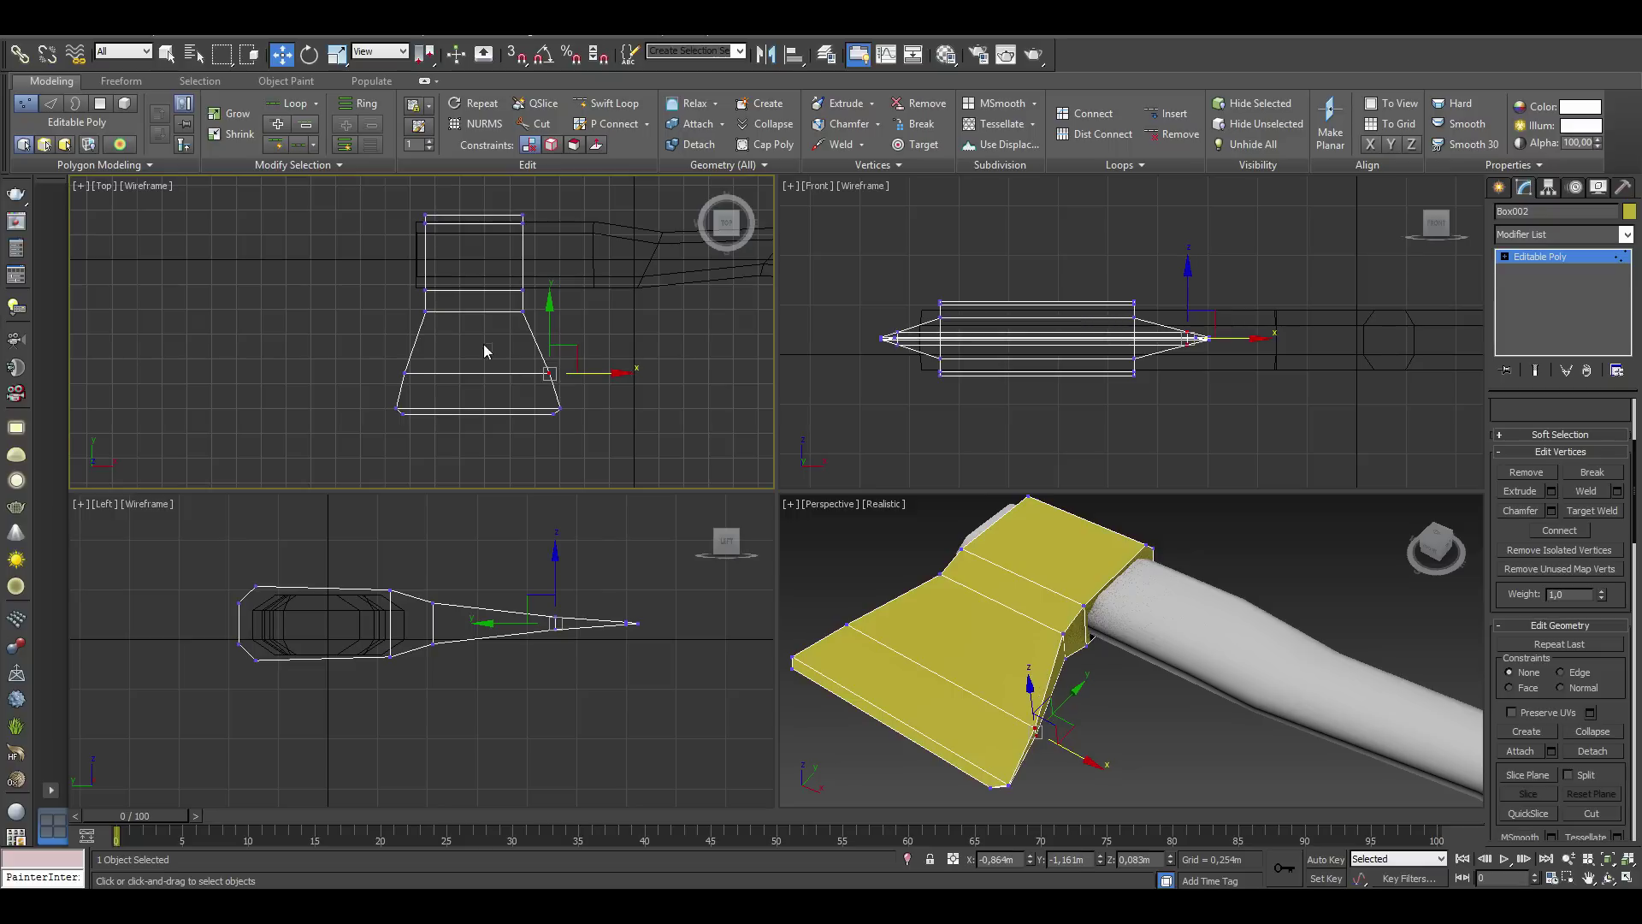
middle_drag(484, 351, 499, 405)
drag(472, 379, 420, 363)
middle_drag(483, 366, 409, 336)
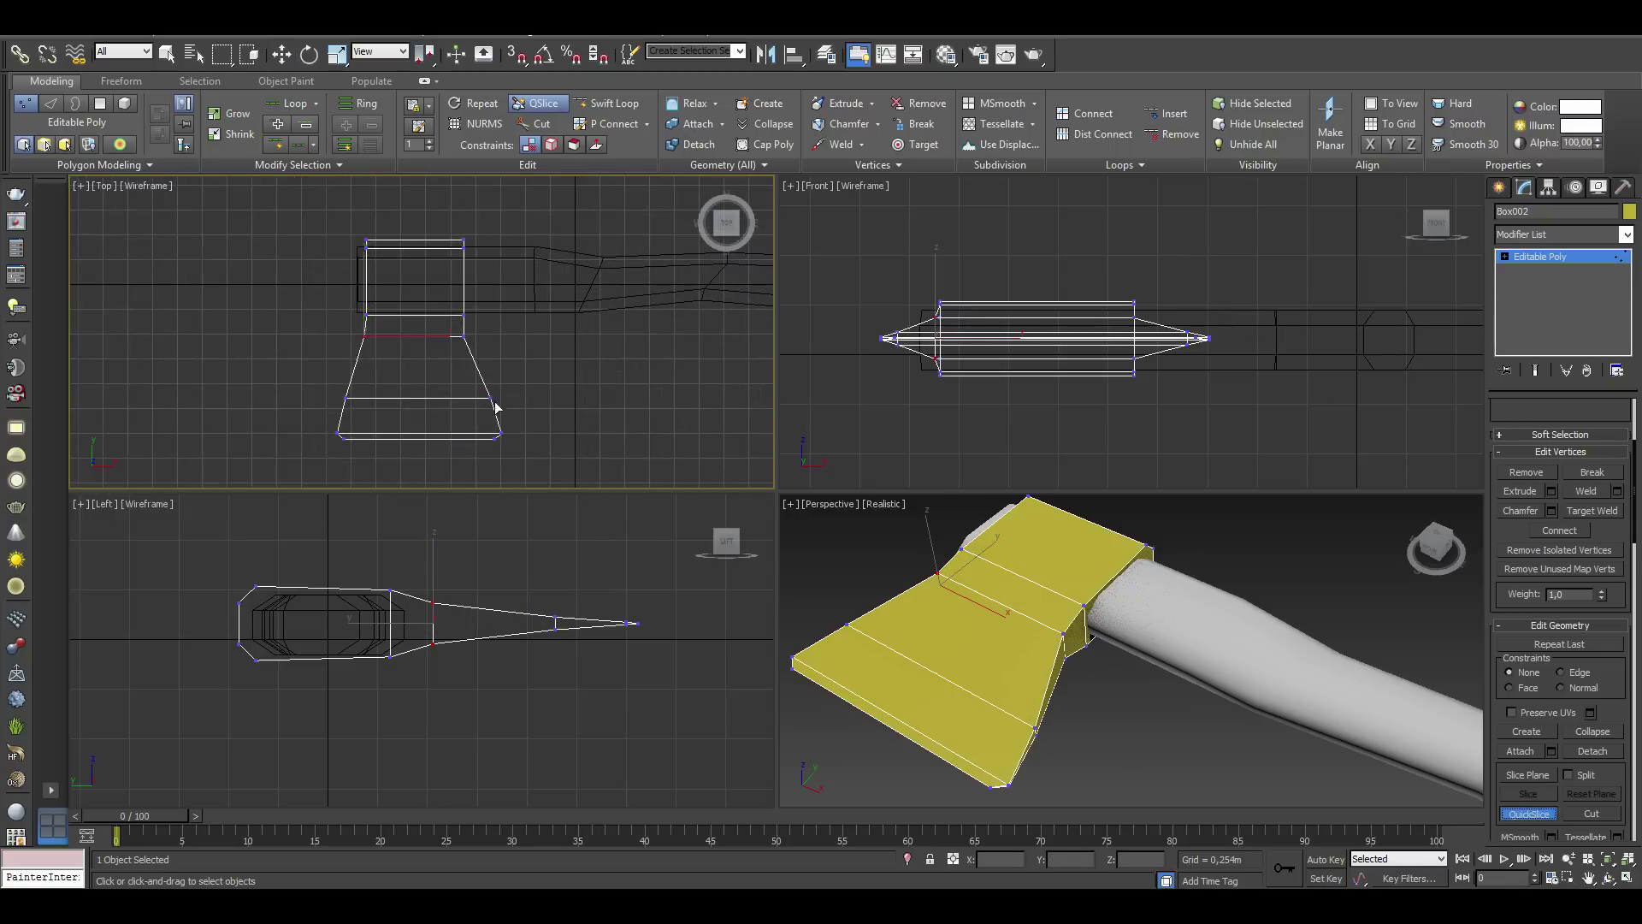
Add two lengthwise QuickSlices through the blade in Top view, then review and select the axe
scroll(344, 425, up, 2)
click(409, 392)
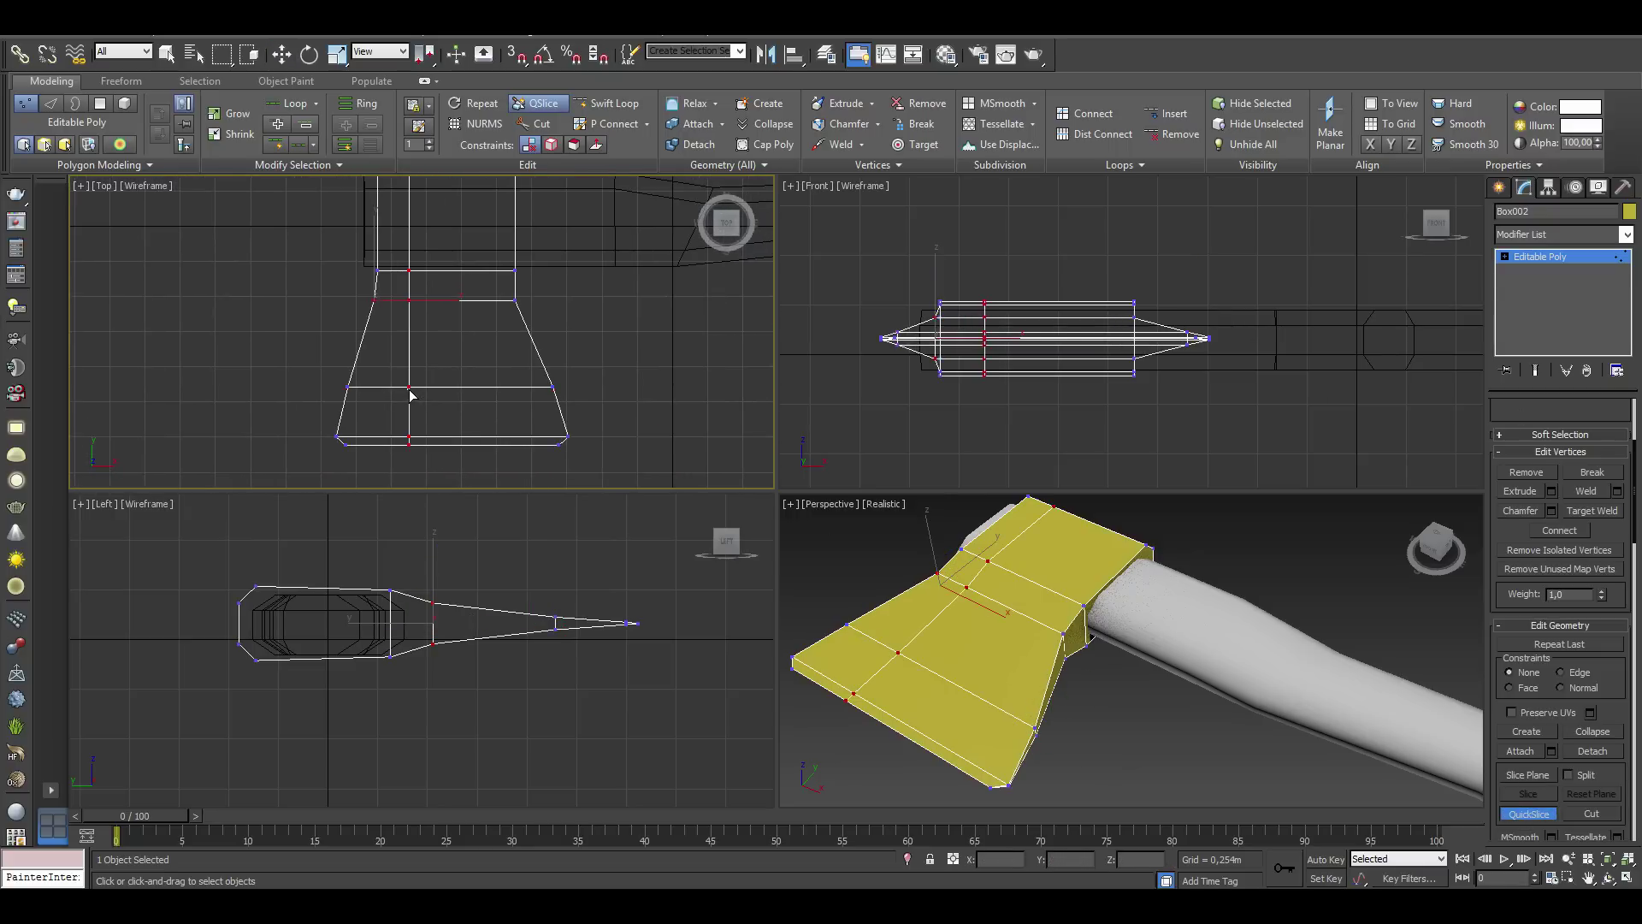
click(495, 390)
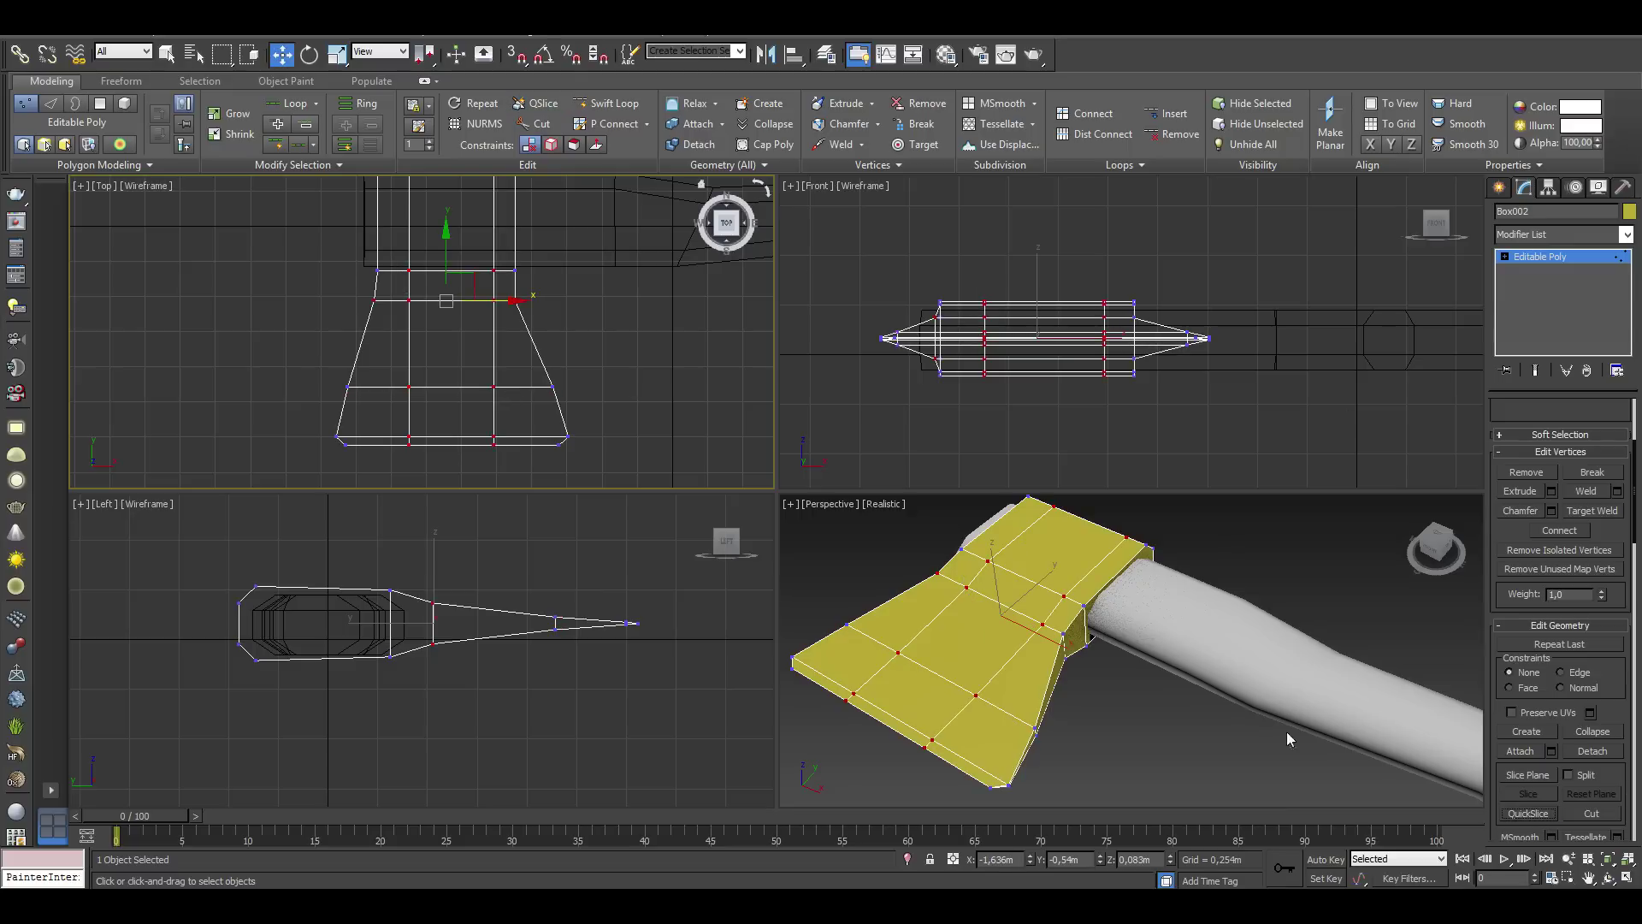
middle_drag(531, 481, 536, 421)
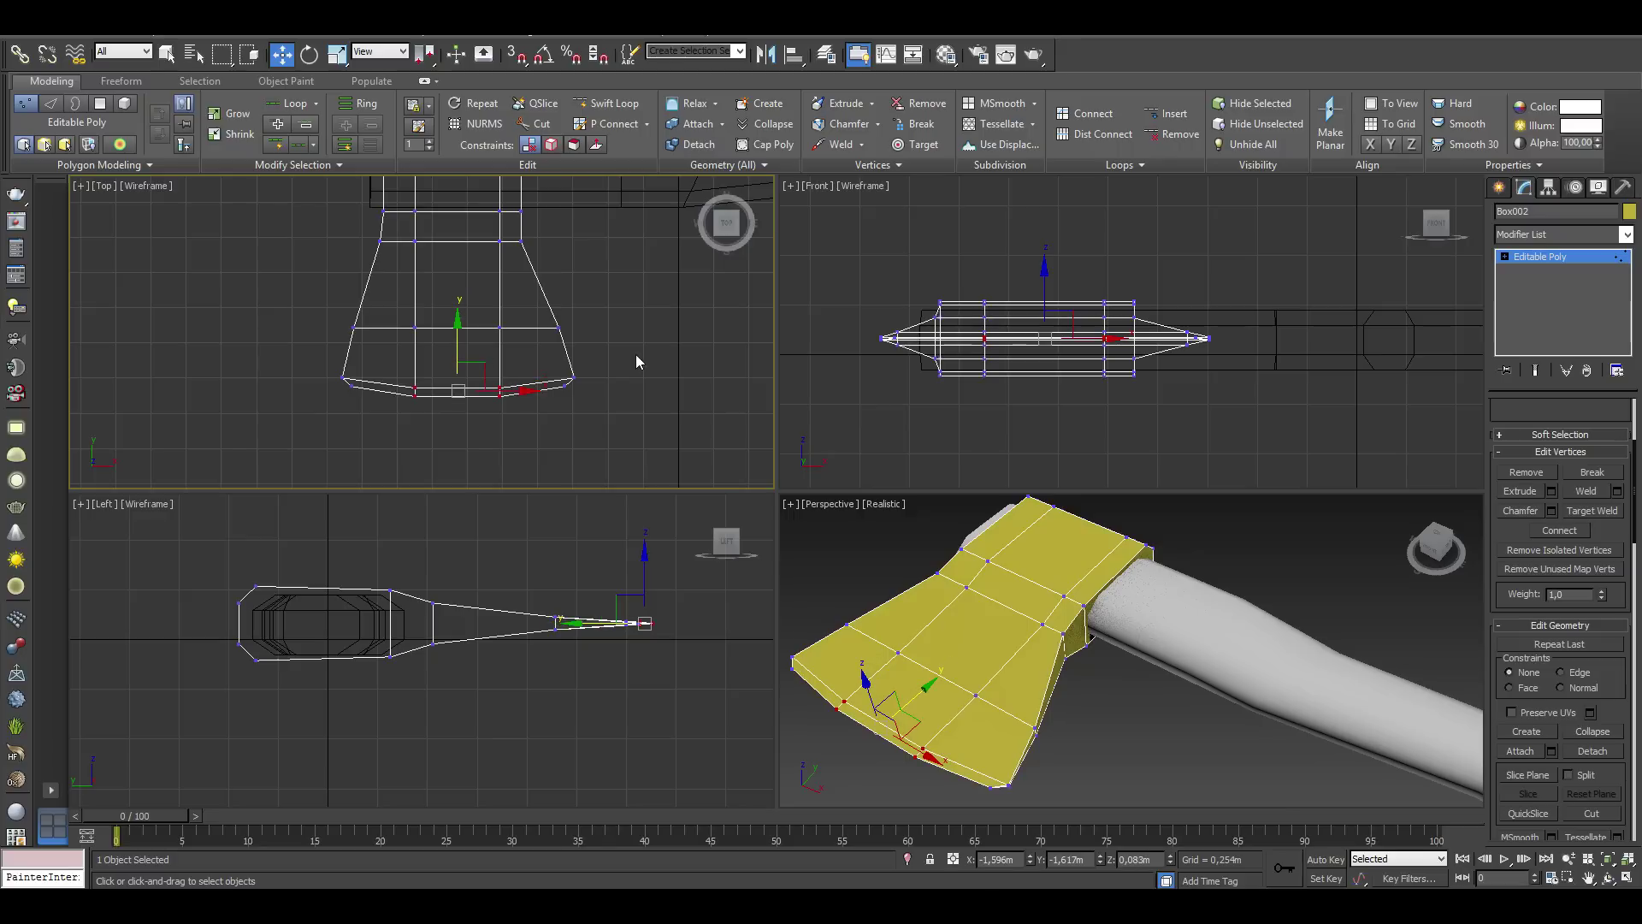
middle_drag(569, 345, 584, 391)
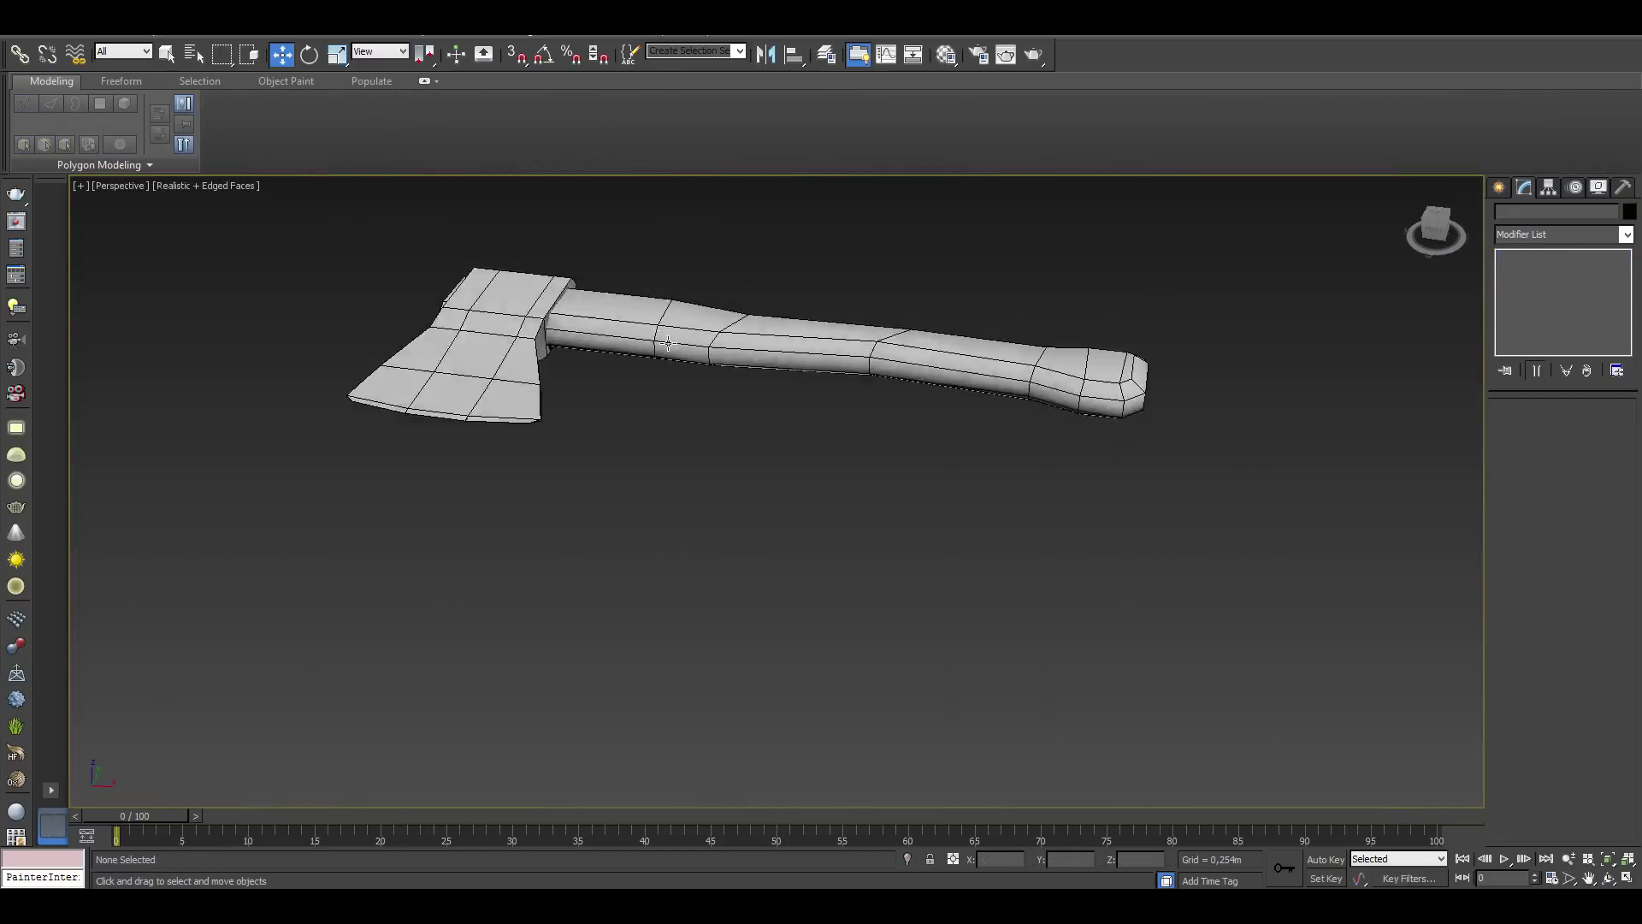
mouse_move(668, 343)
alt+middle_down()
mouse_move(635, 367)
mouse_move(635, 348)
mouse_move(747, 385)
mouse_move(935, 282)
mouse_move(607, 436)
mouse_move(734, 387)
alt+middle_up()
click(607, 437)
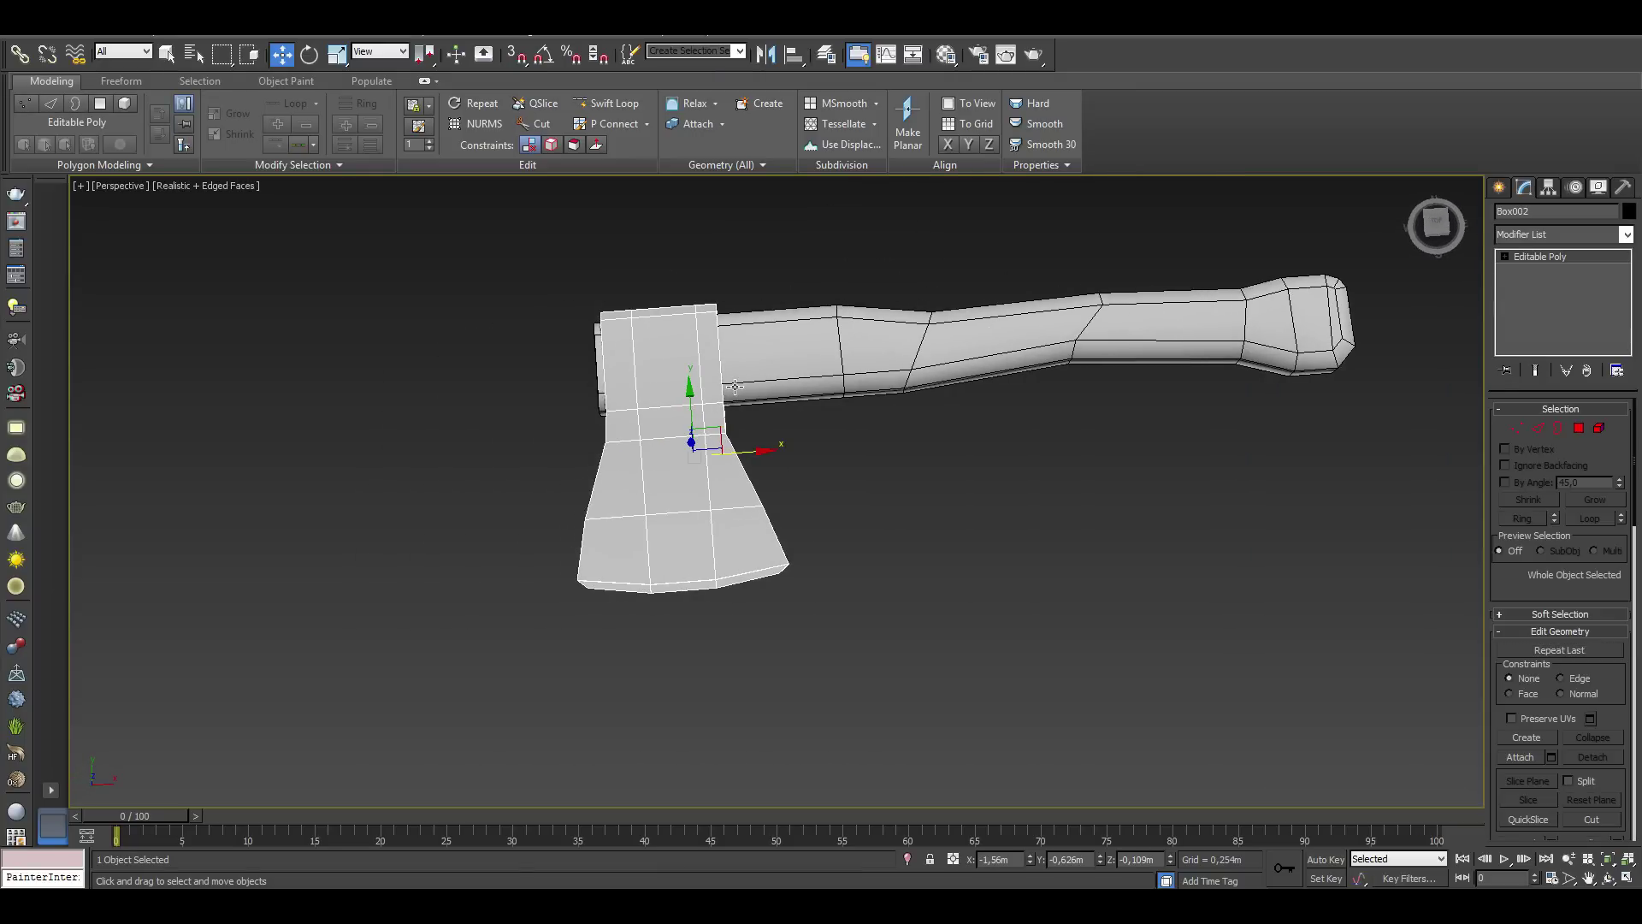
Cut an extra edge across the axe head's back end in Vertex mode, then orbit the finished axe
alt+middle_drag(615, 384, 710, 368)
click(1515, 426)
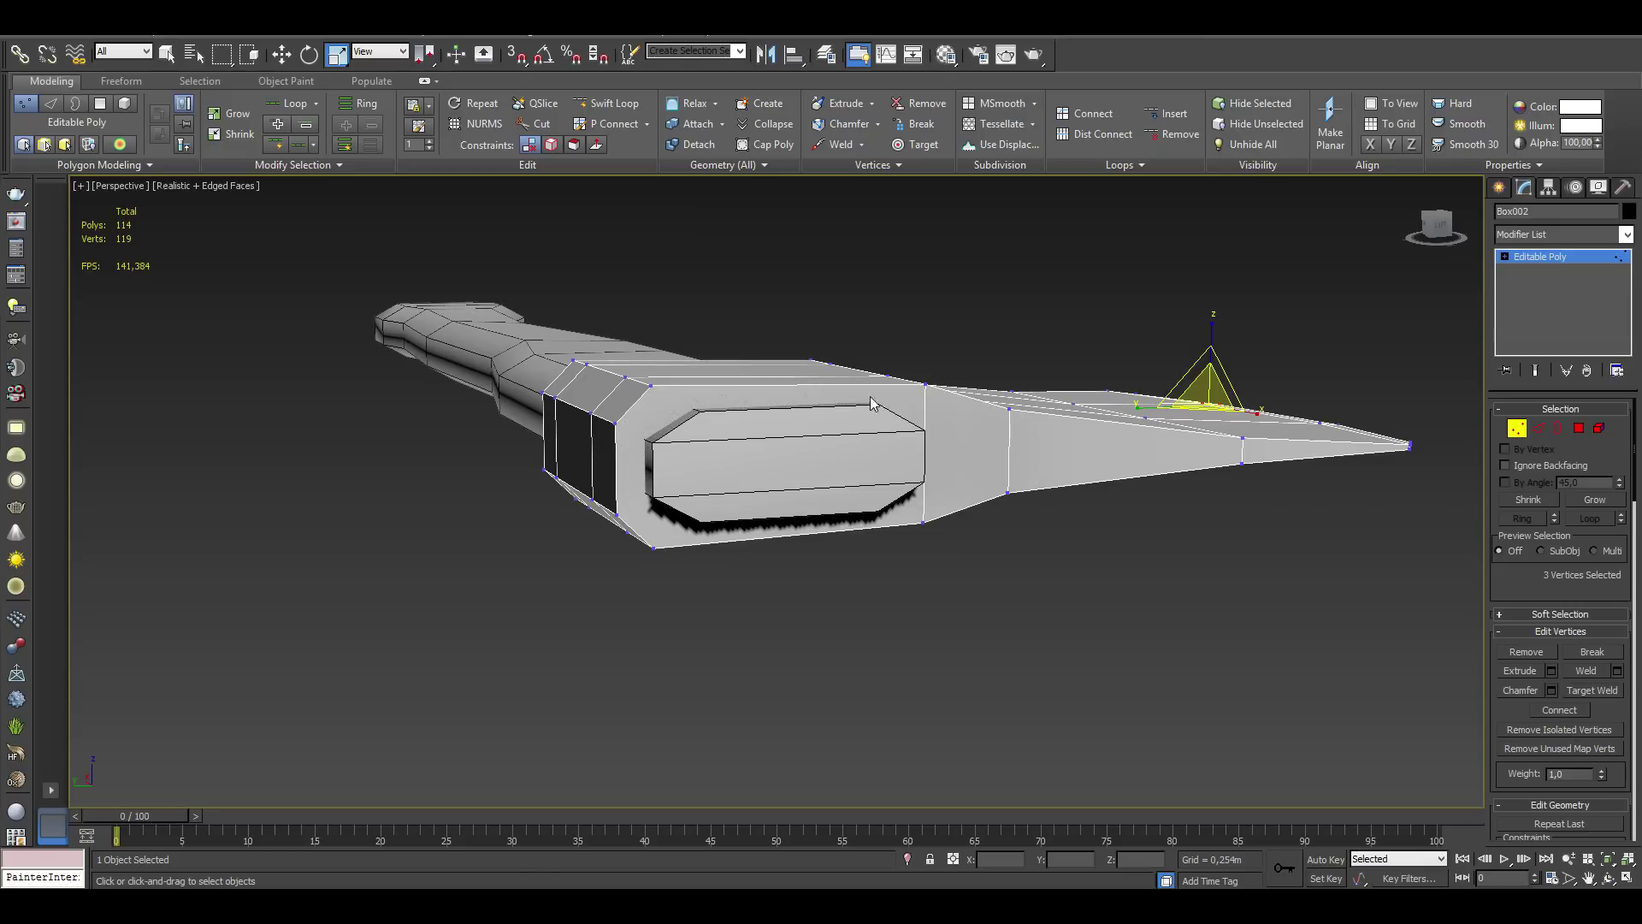
drag(1609, 709, 1575, 456)
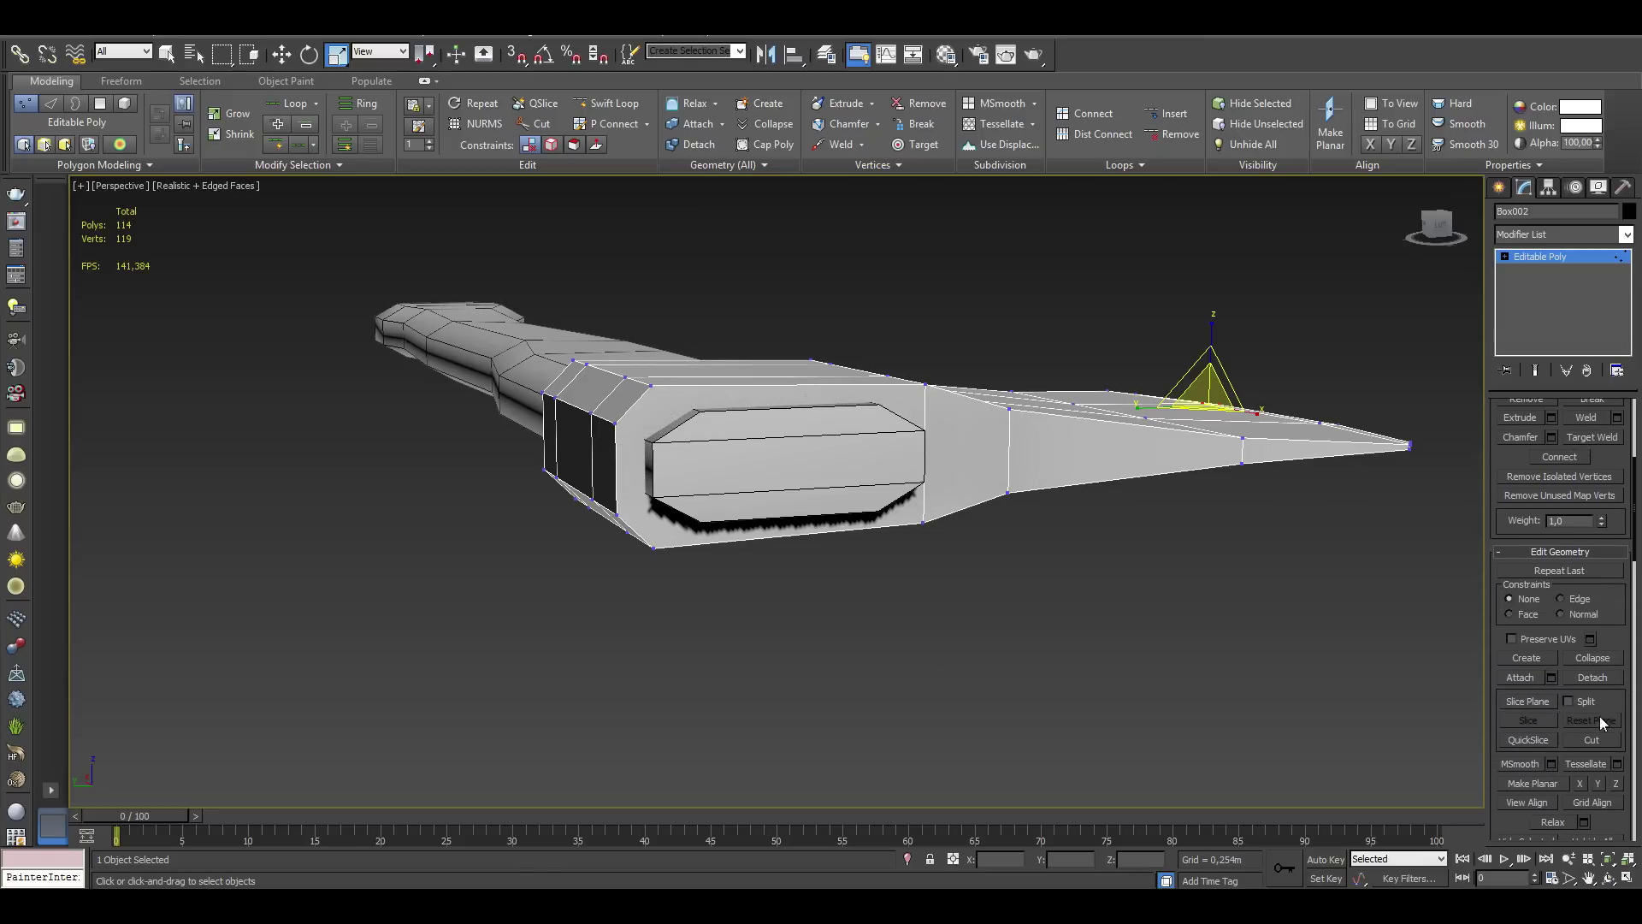
click(1593, 744)
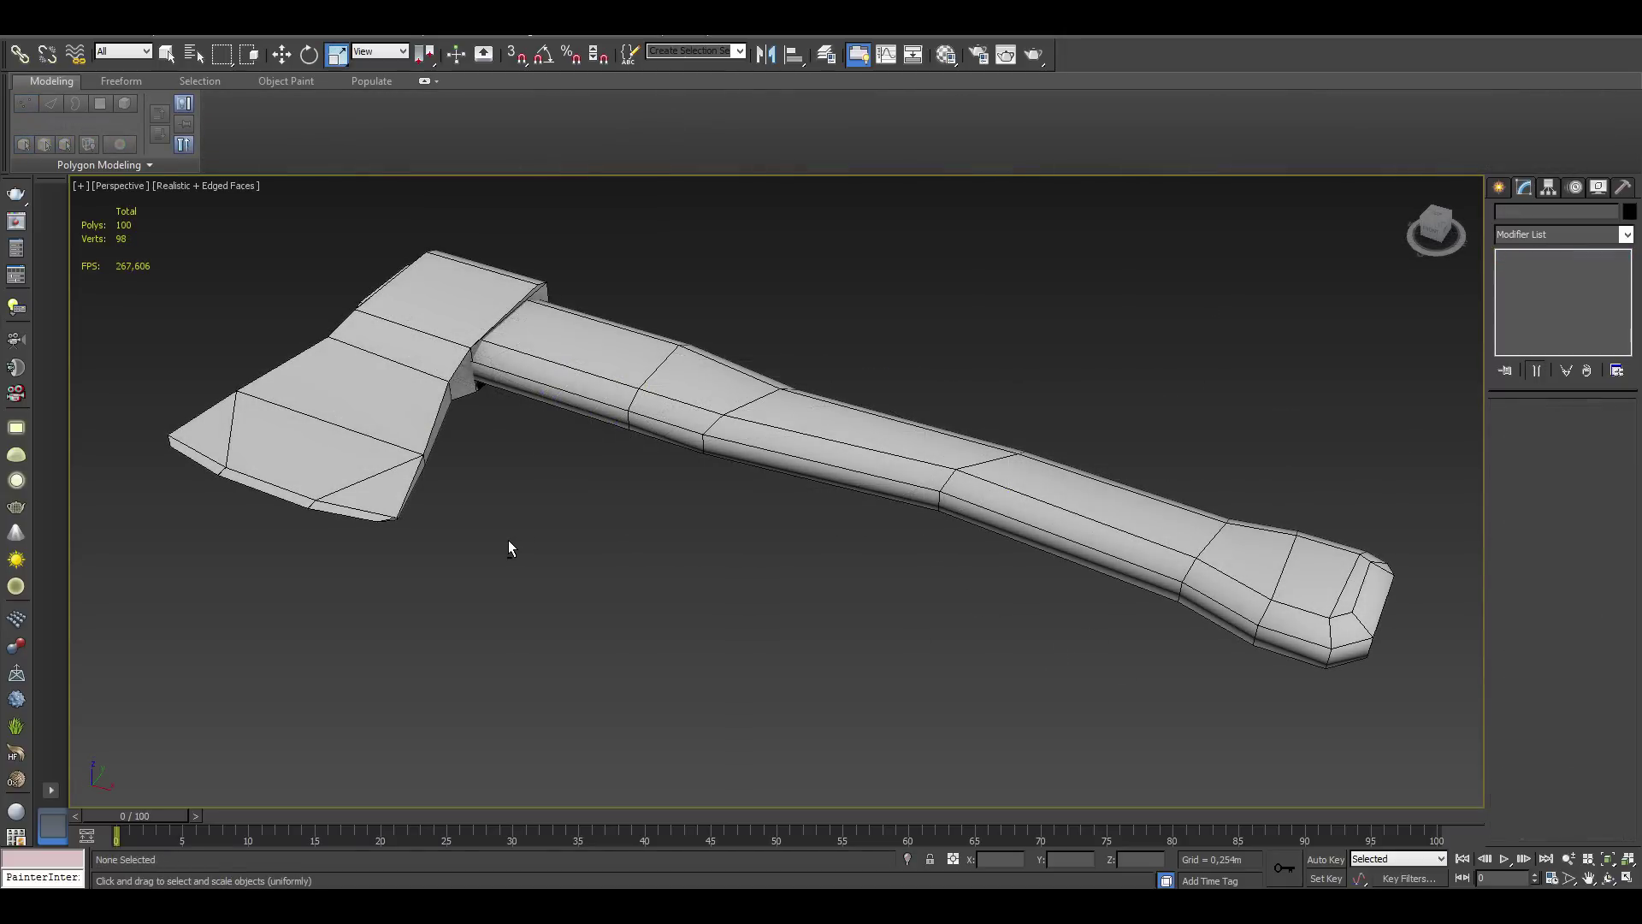
mouse_move(491, 540)
alt+middle_down()
mouse_move(479, 527)
mouse_move(489, 543)
mouse_move(558, 510)
mouse_move(715, 505)
mouse_move(738, 469)
mouse_move(836, 437)
alt+middle_up()
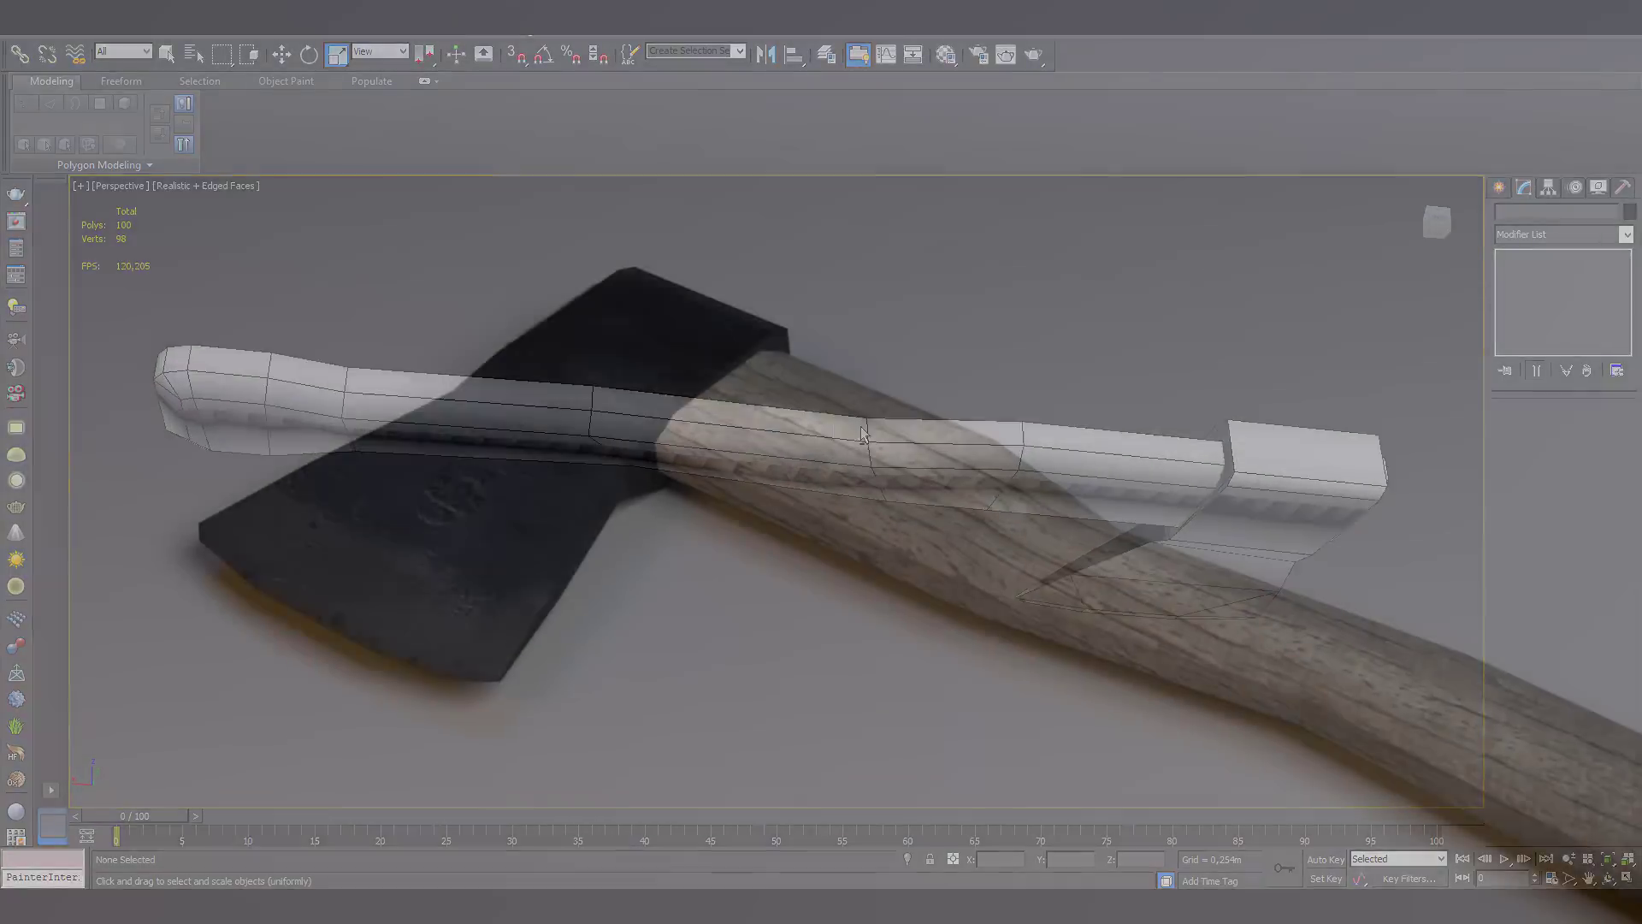